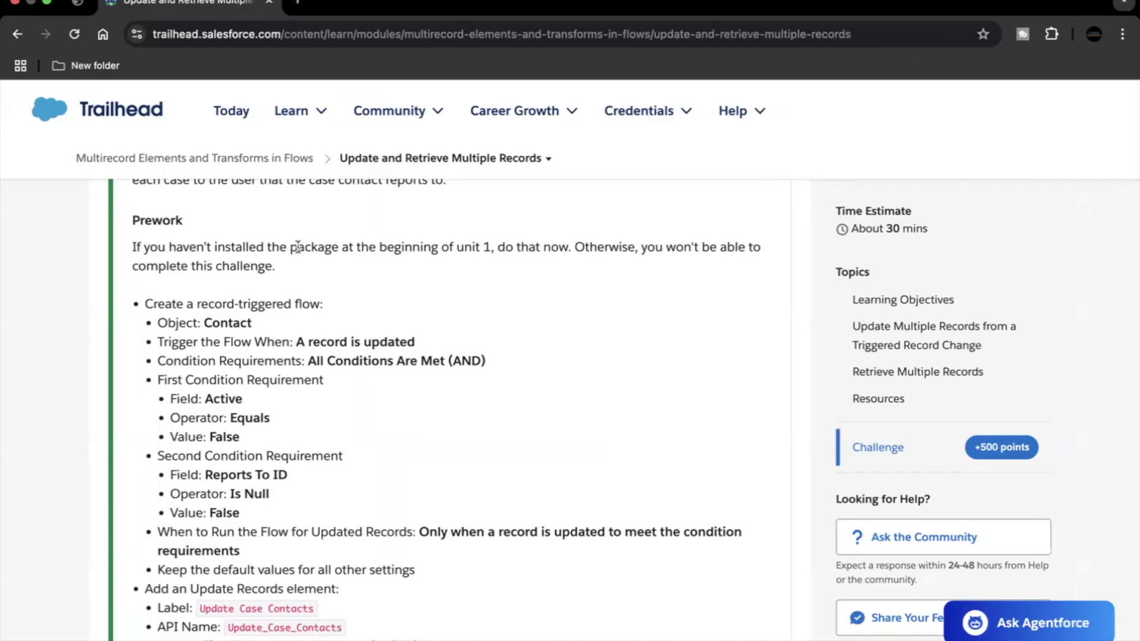
# Step: Scroll back through the Install a Package steps to review the package ID
pyautogui.scroll(15, 292, 251)
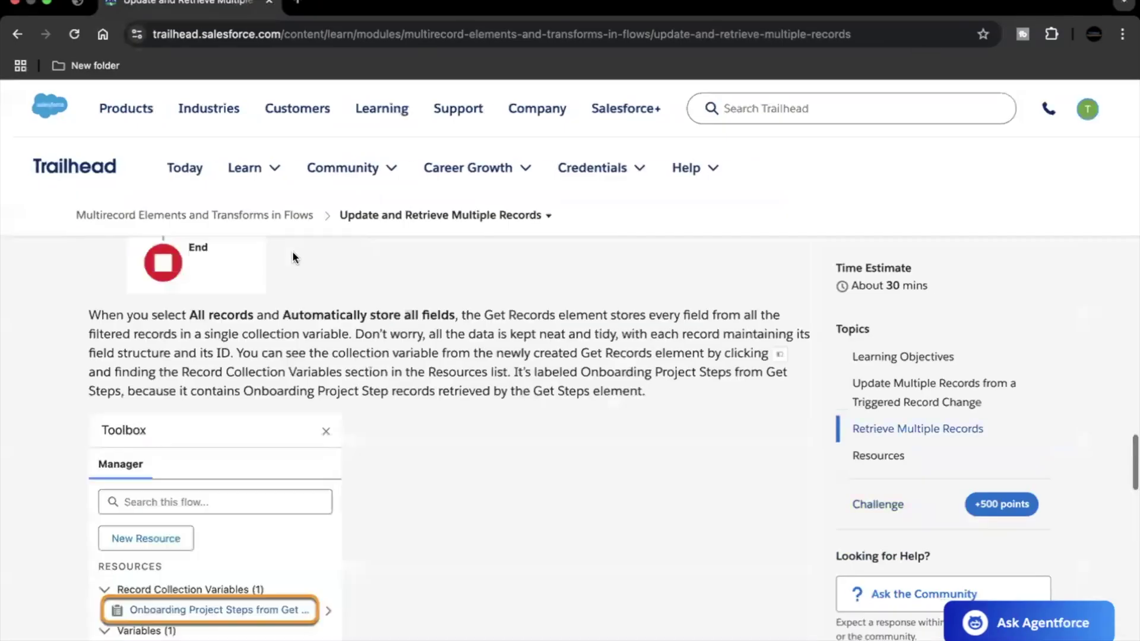
pyautogui.scroll(15, 292, 252)
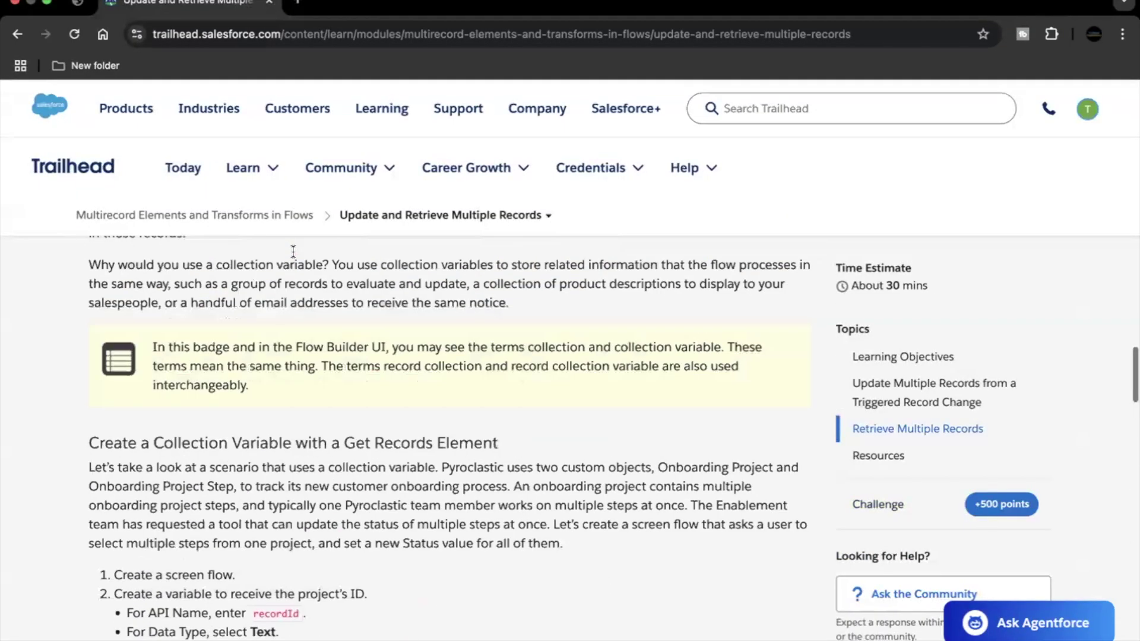
pyautogui.scroll(15, 293, 252)
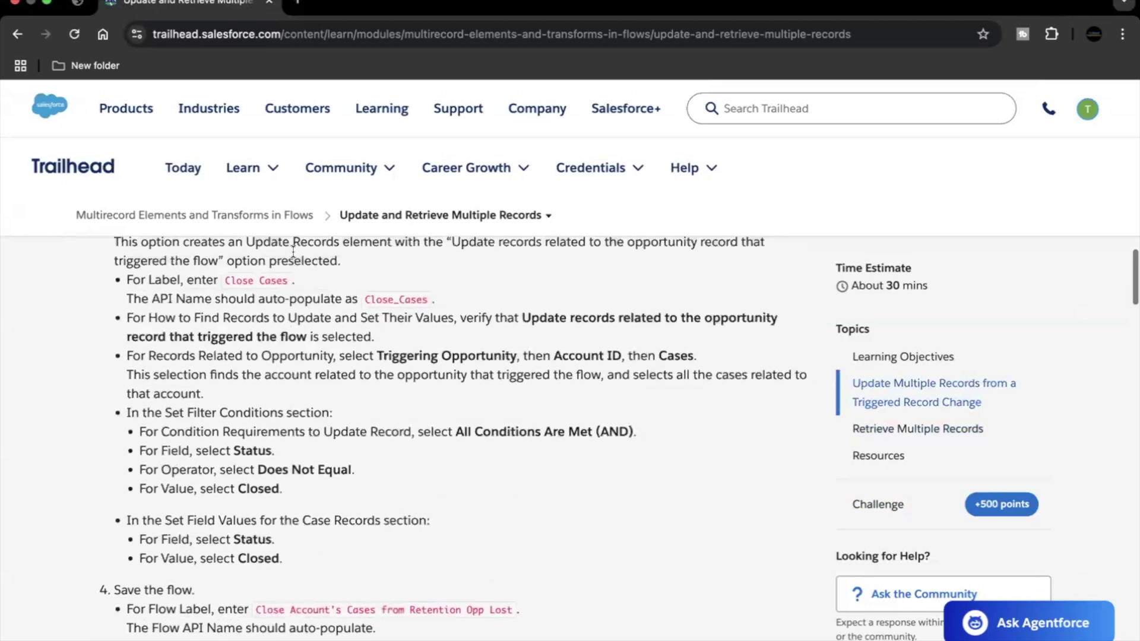
pyautogui.scroll(15, 293, 254)
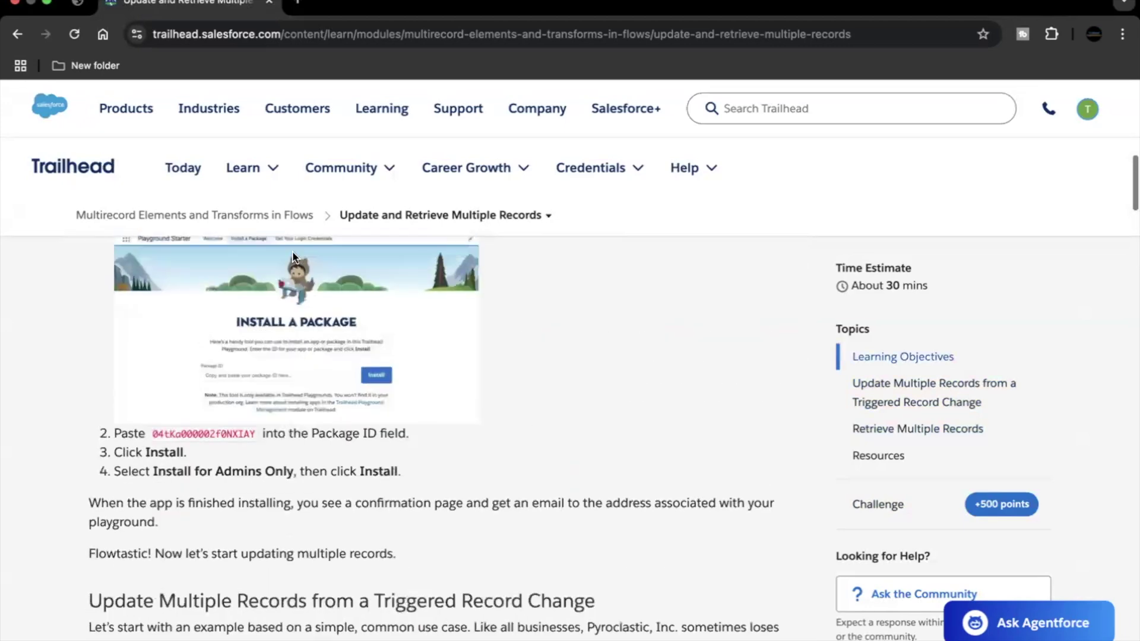
pyautogui.scroll(1, 245, 356)
pyautogui.moveTo(150, 498); pyautogui.dragTo(250, 496)
pyautogui.click(155, 517)
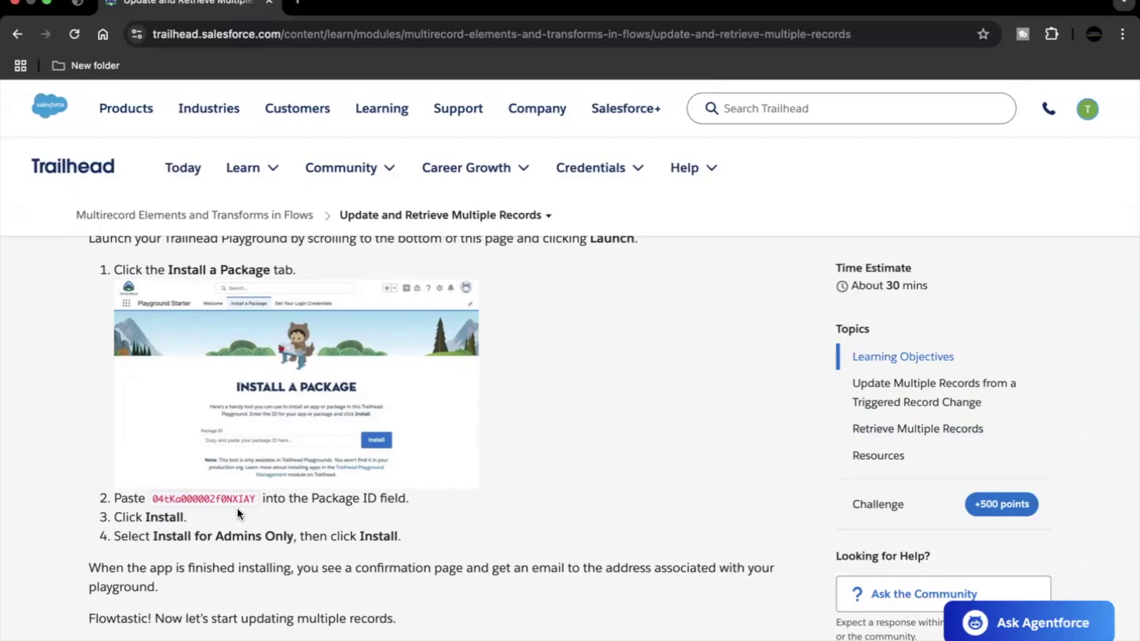
# Step: Read the advice to create a new playground, then scroll to the hands-on org card
pyautogui.scroll(2, 237, 507)
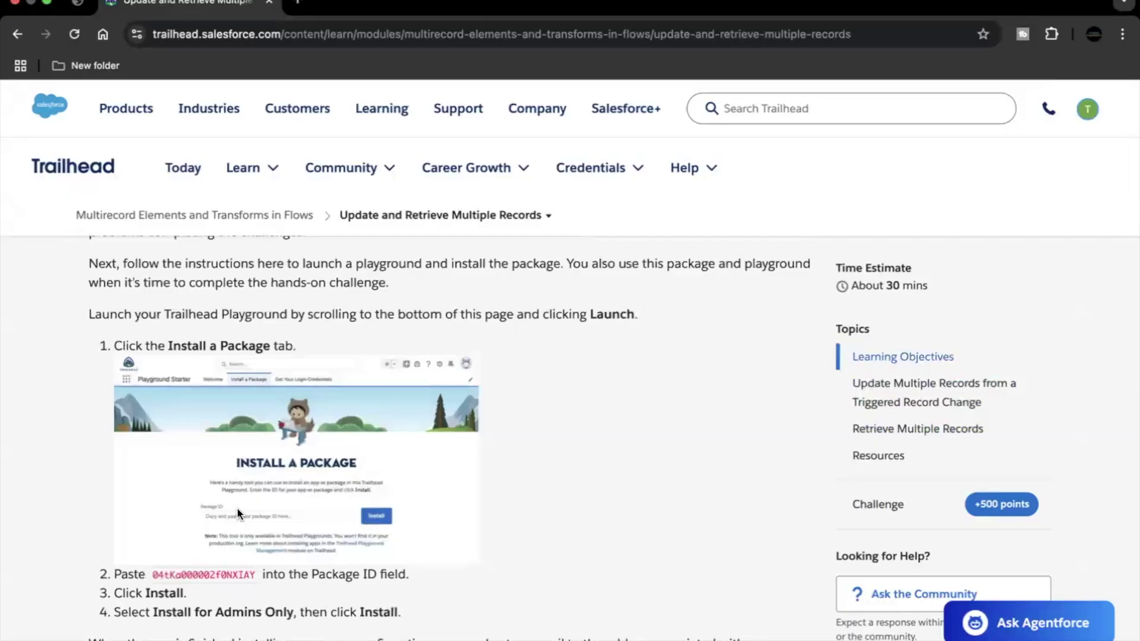
pyautogui.scroll(2, 237, 511)
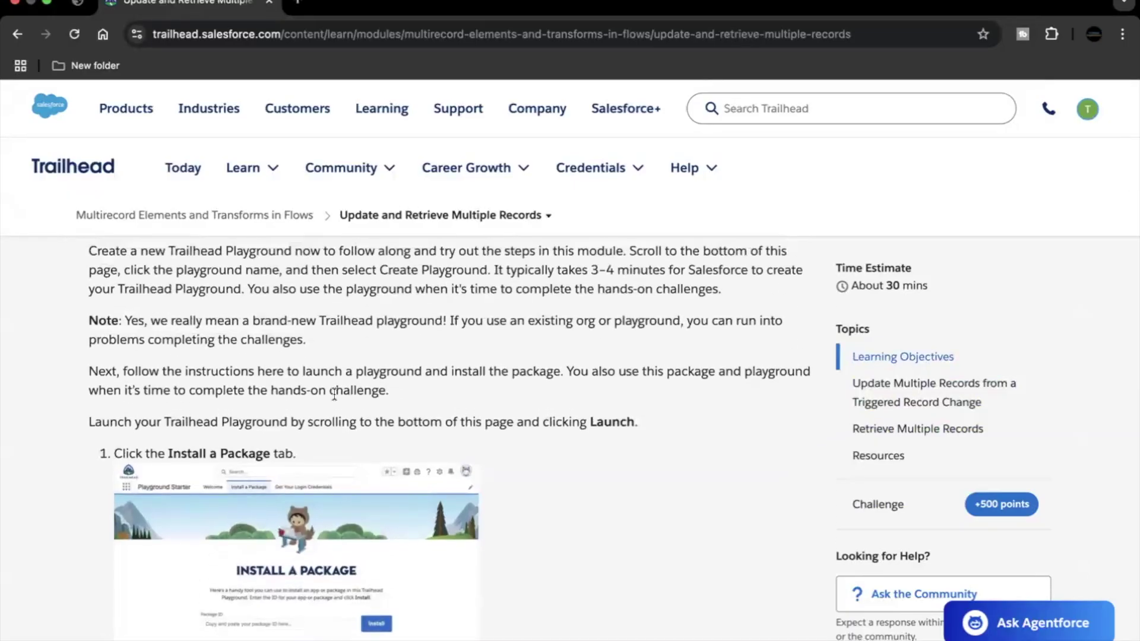
pyautogui.scroll(1, 337, 327)
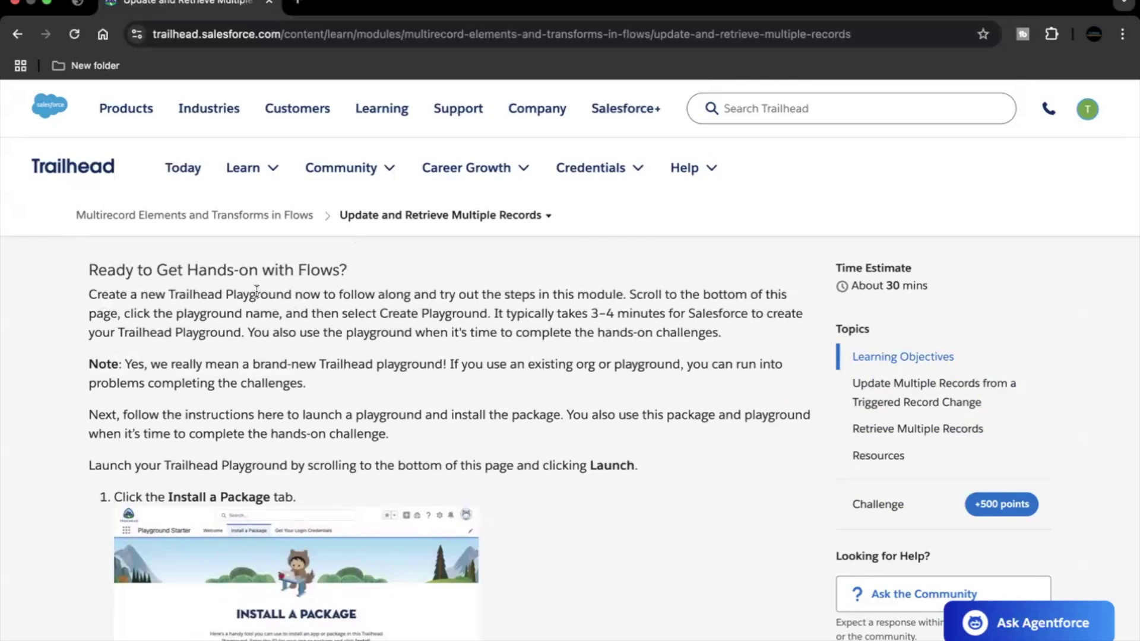
pyautogui.moveTo(133, 295); pyautogui.dragTo(309, 296)
pyautogui.scroll(-7, 328, 426)
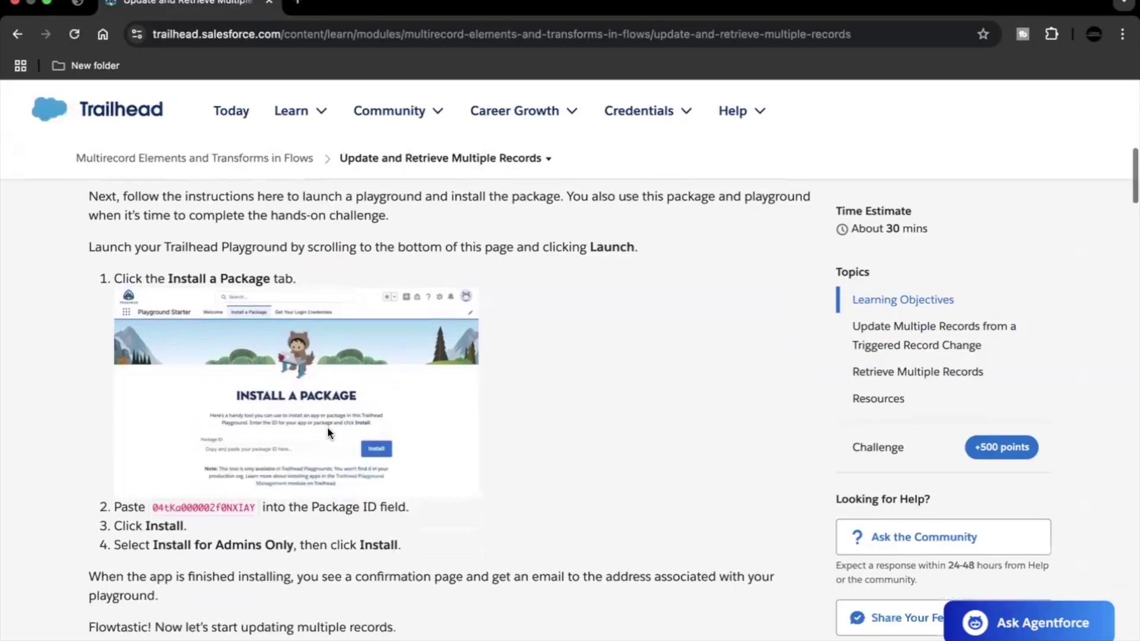
pyautogui.scroll(-20, 328, 428)
pyautogui.scroll(-20, 327, 426)
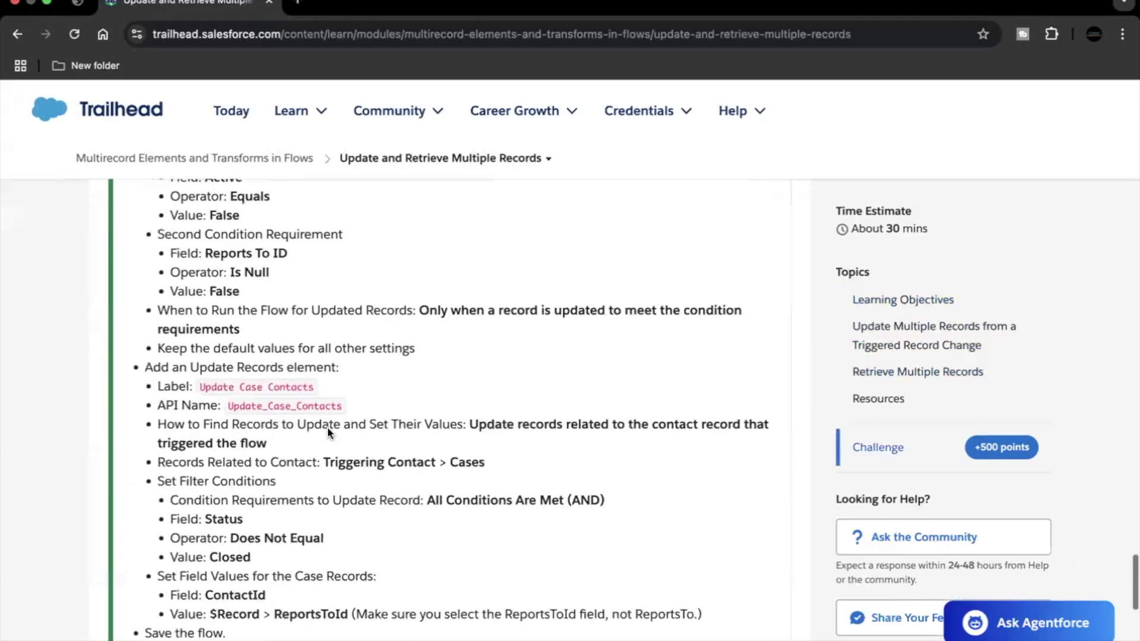
pyautogui.scroll(-9, 327, 428)
pyautogui.scroll(4, 522, 497)
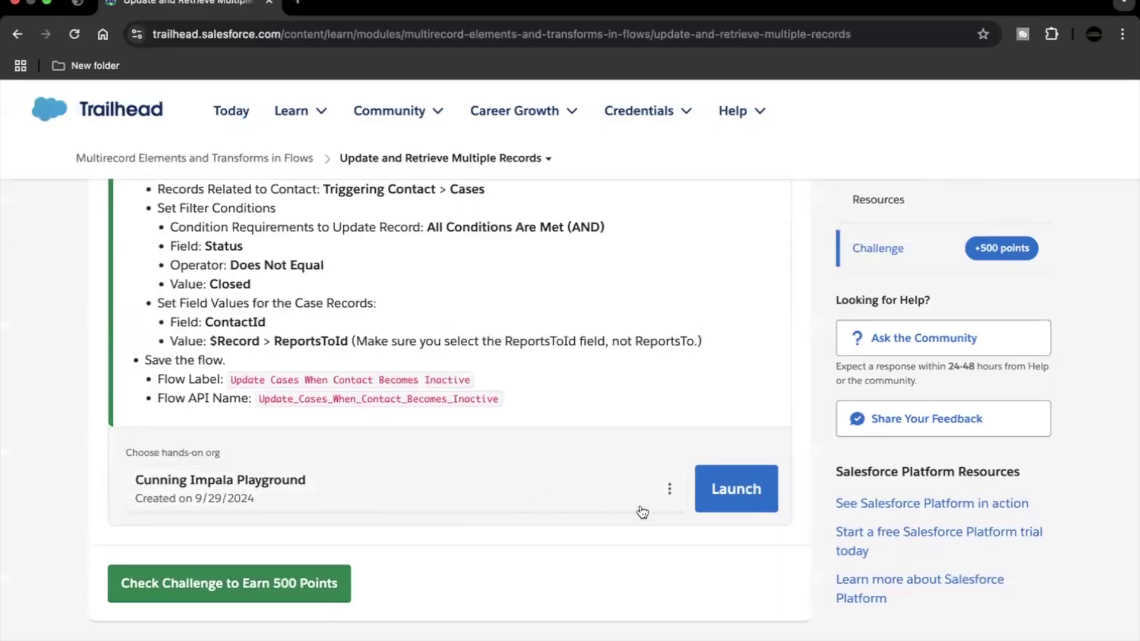
# Step: Create the Wise Badger Playground from the org card menu and launch it
pyautogui.click(668, 490)
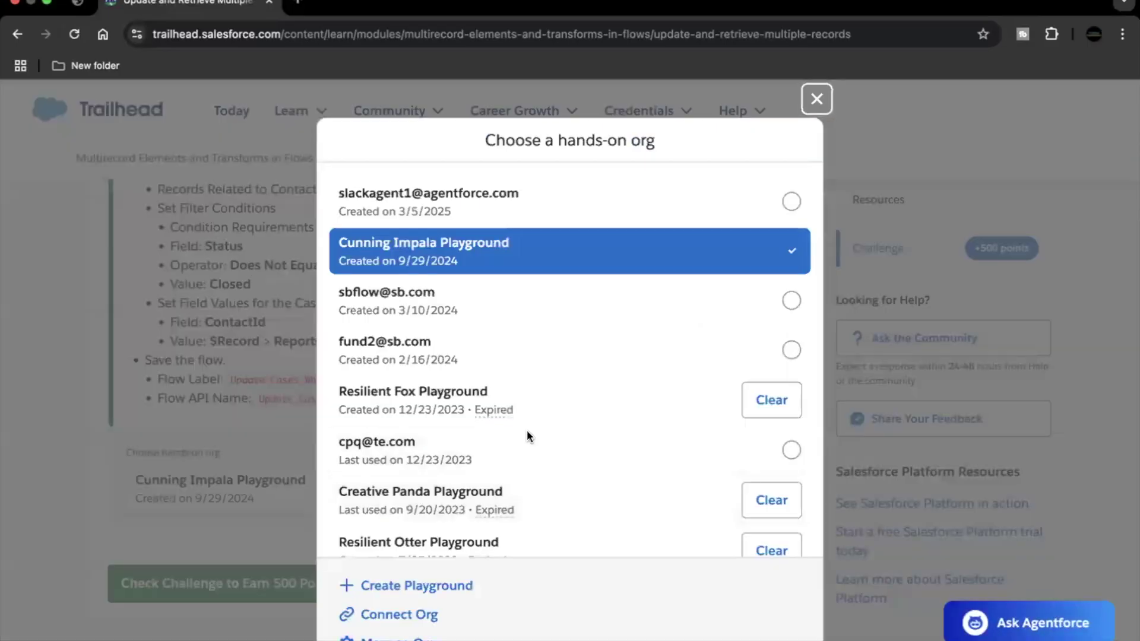
pyautogui.click(415, 586)
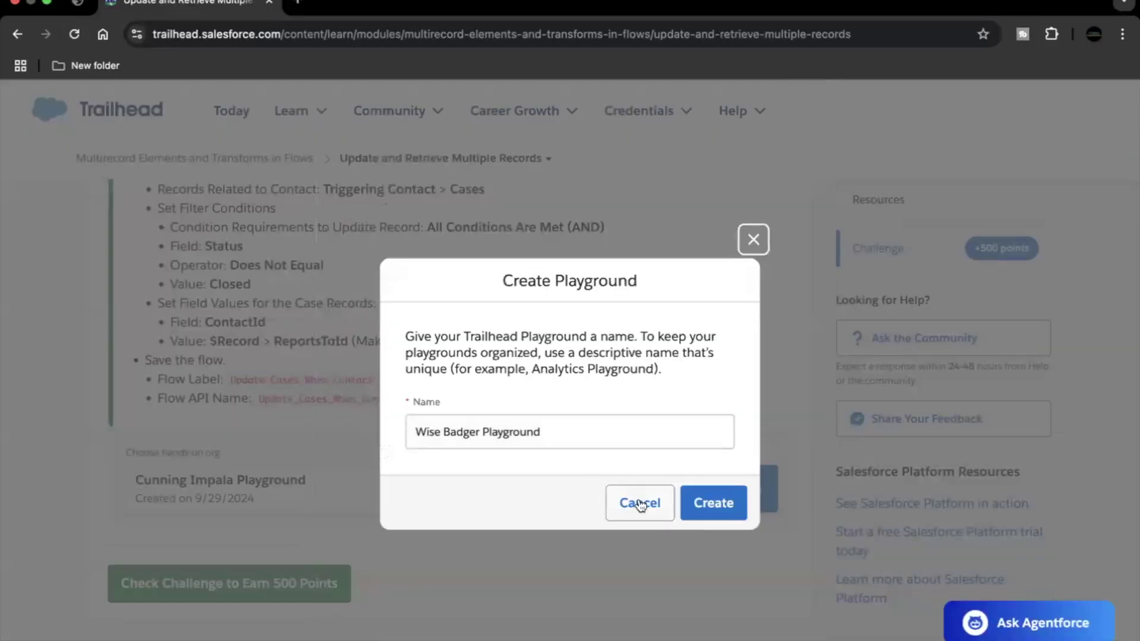
pyautogui.click(712, 502)
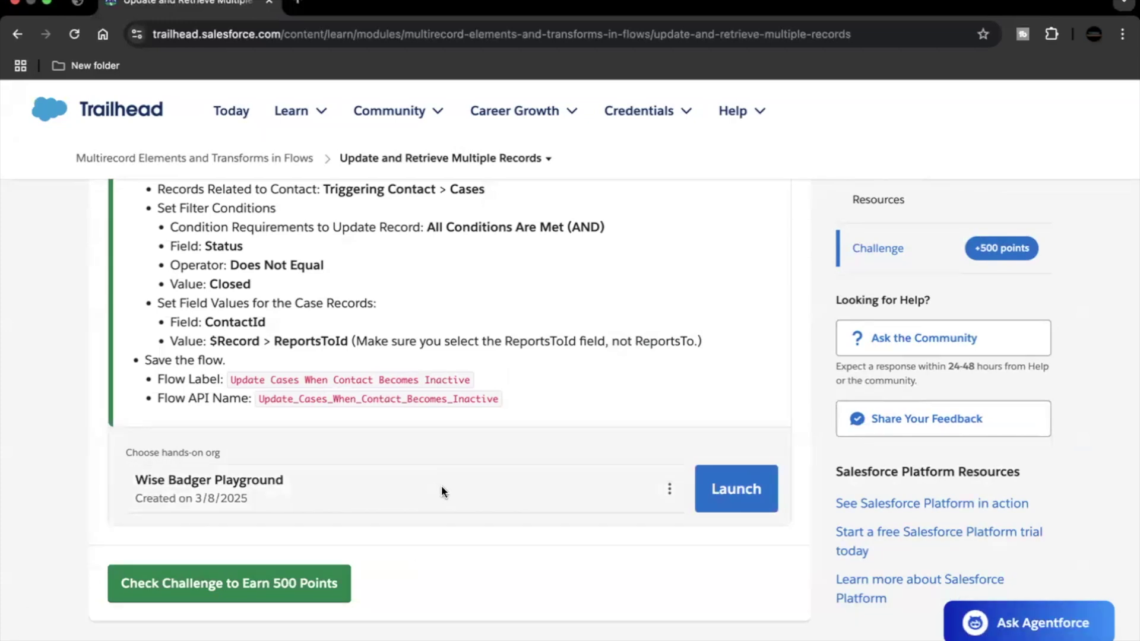
pyautogui.click(723, 492)
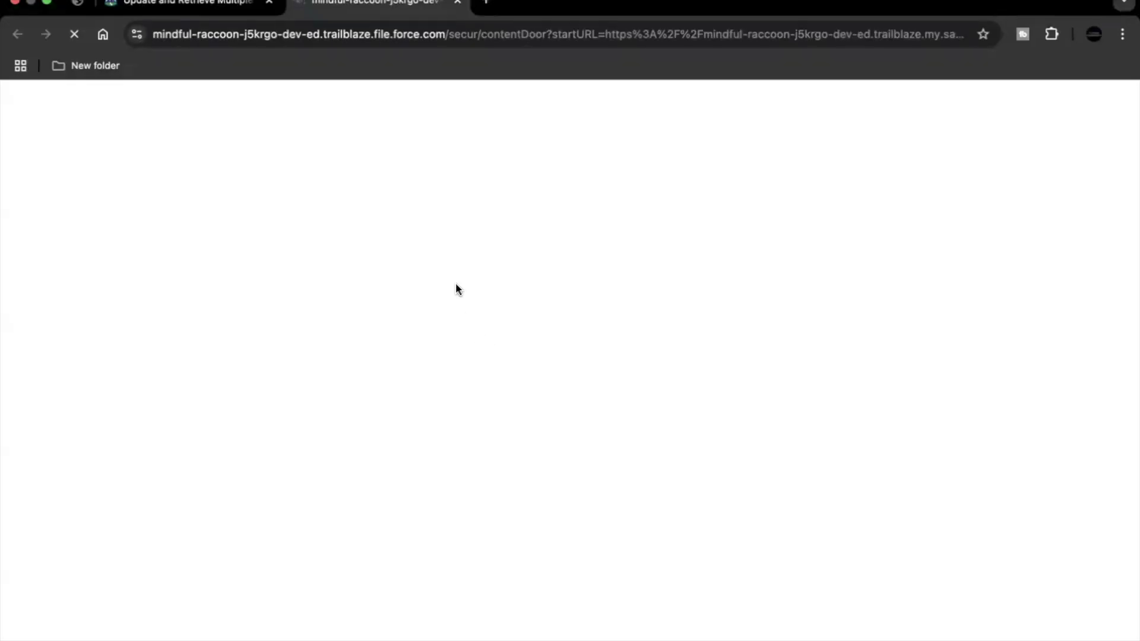
# Step: Copy the package ID 04tKa000002f0NXIAY from the Trailhead unit
pyautogui.click(220, 13)
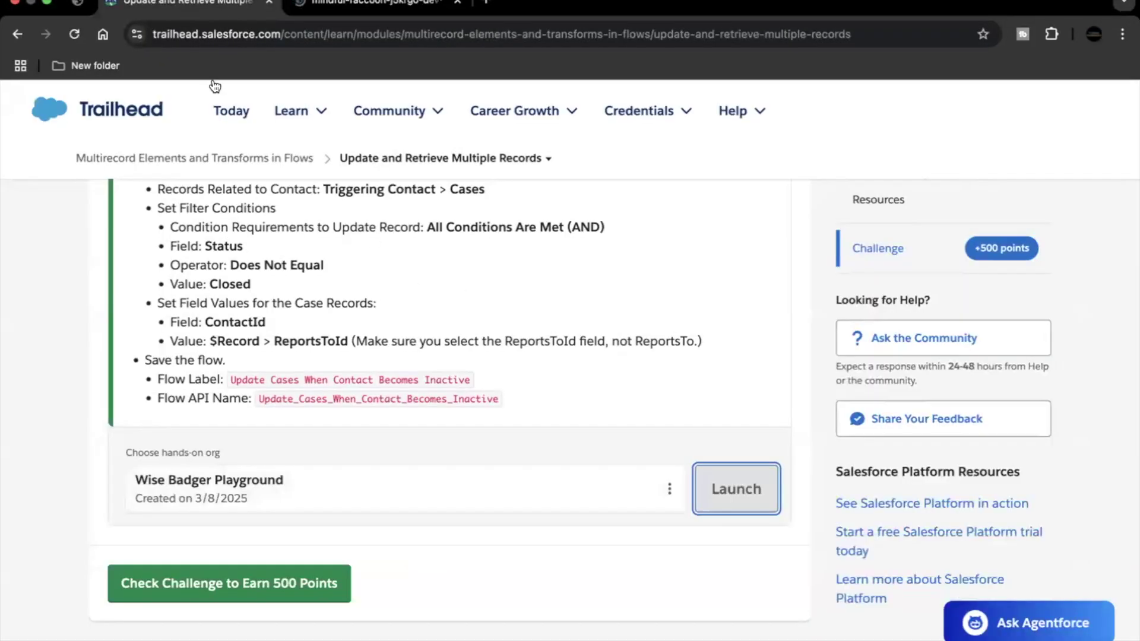
pyautogui.scroll(20, 188, 264)
pyautogui.scroll(20, 188, 264)
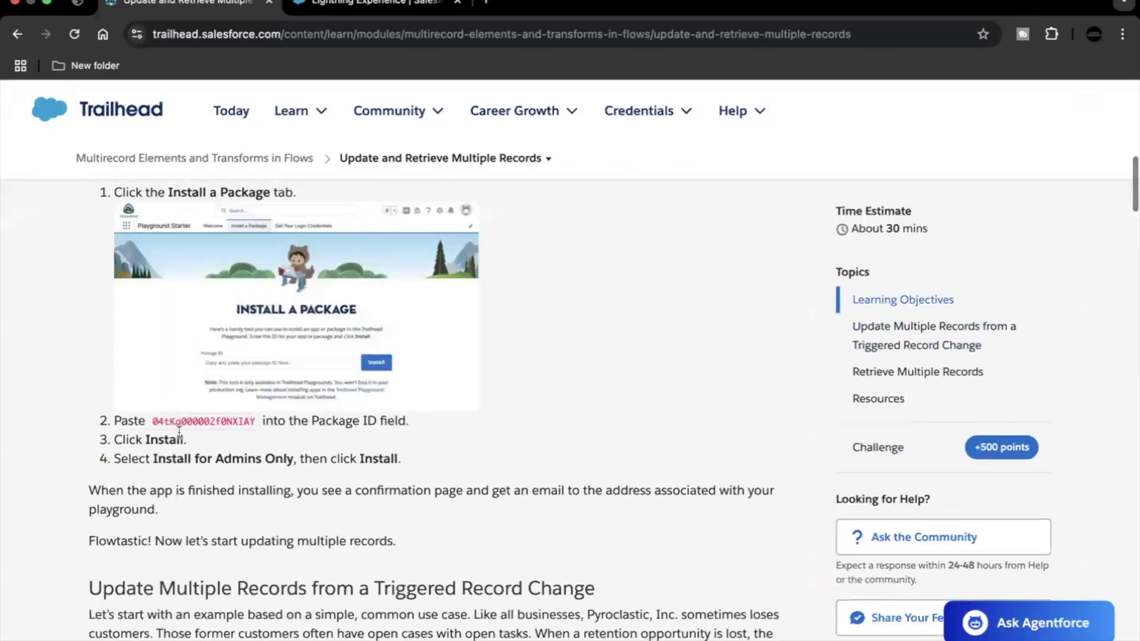
pyautogui.doubleClick(183, 422)
pyautogui.rightClick(180, 422)
pyautogui.click(196, 456)
# Step: Paste the package ID into the playground's Install a Package page and start installing
pyautogui.click(371, 8)
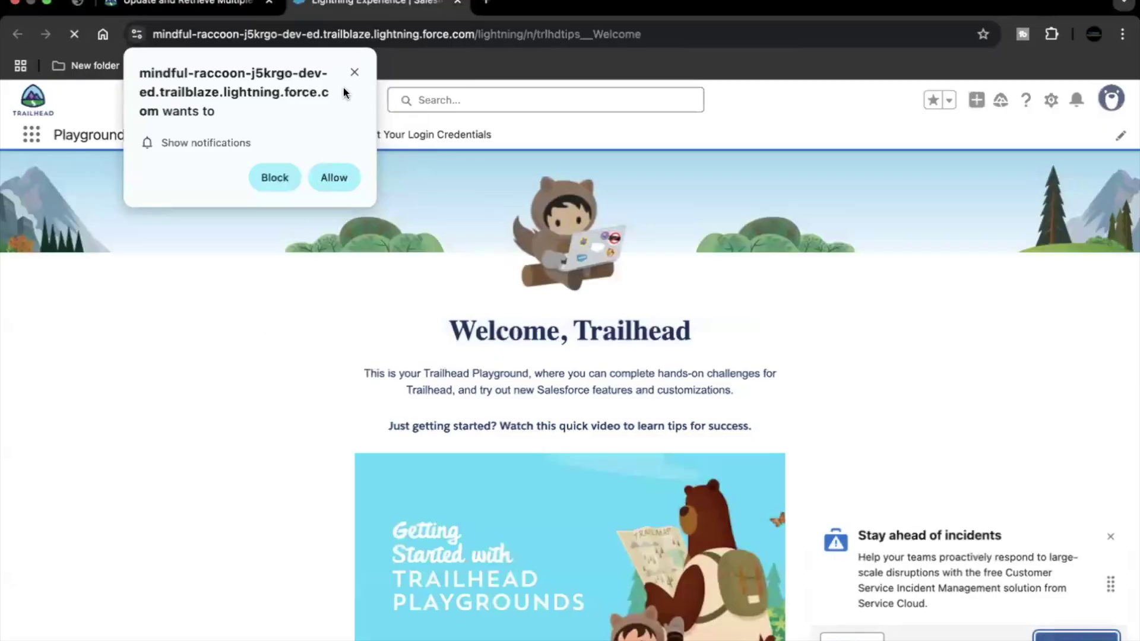
pyautogui.click(354, 72)
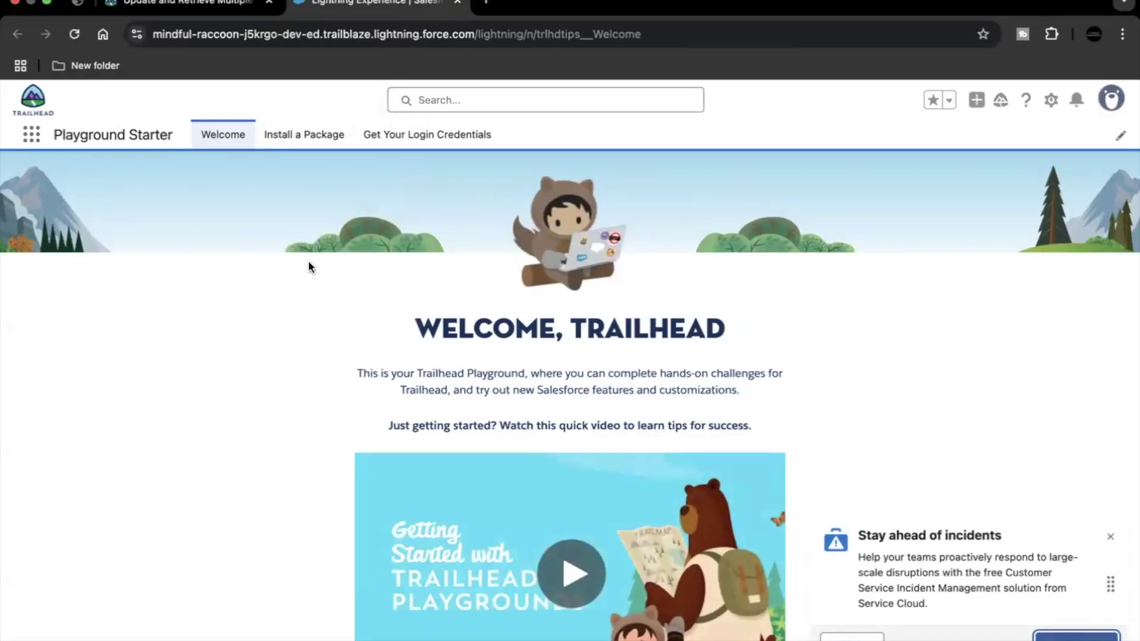
pyautogui.click(313, 140)
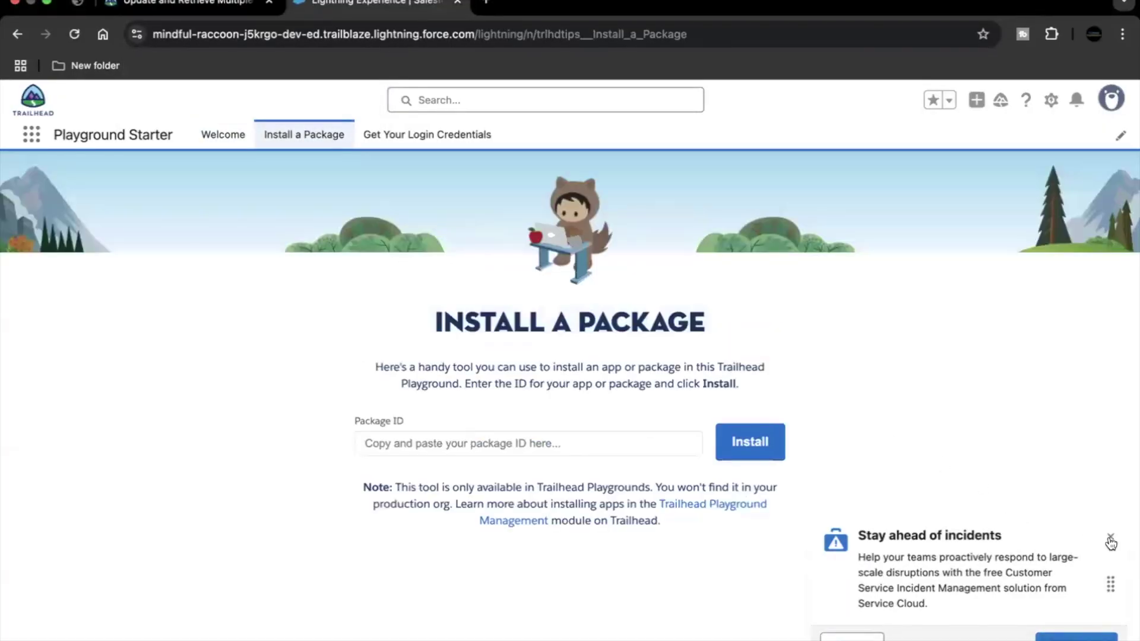
pyautogui.click(1110, 542)
pyautogui.click(625, 445)
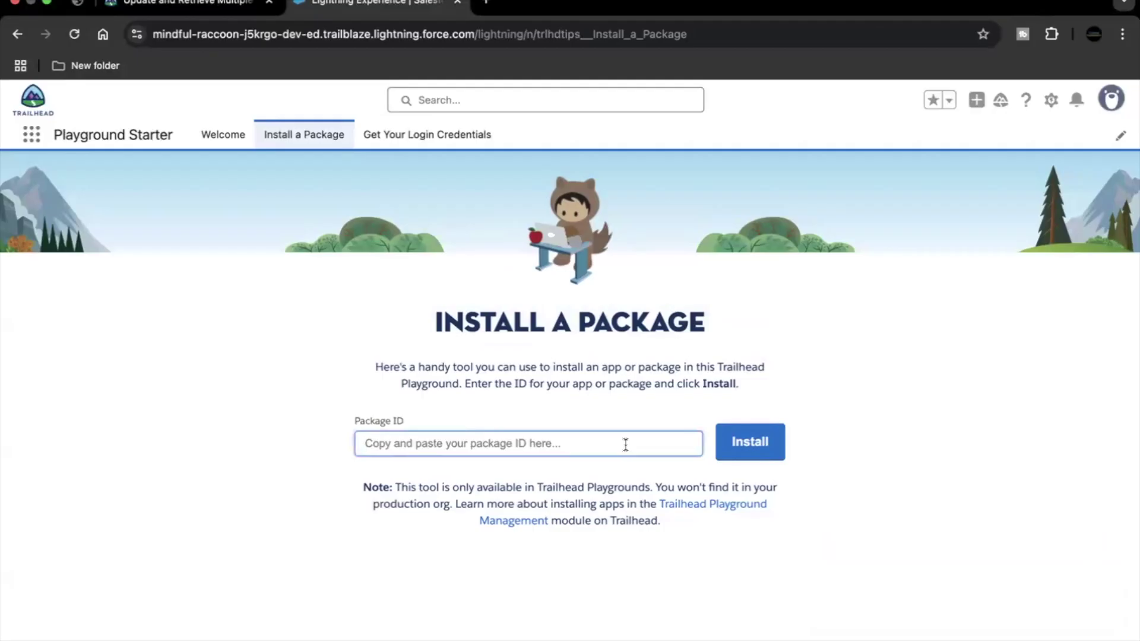
pyautogui.press('super+v')
pyautogui.click(743, 443)
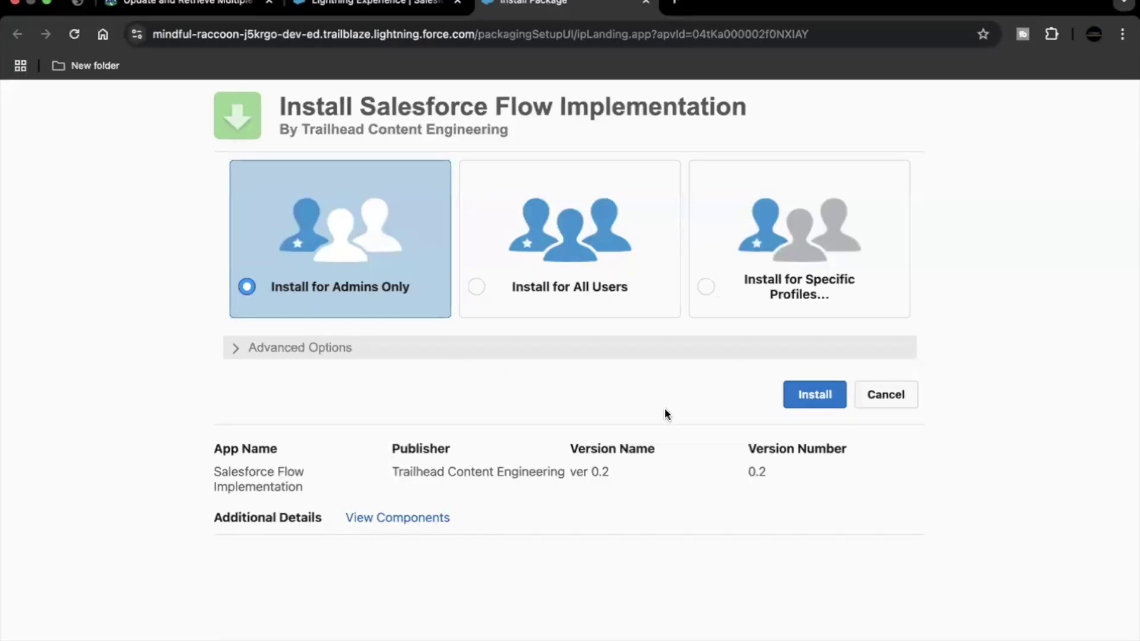
# Step: Install Salesforce Flow Implementation for admins only and confirm it under Installed Packages
pyautogui.click(809, 402)
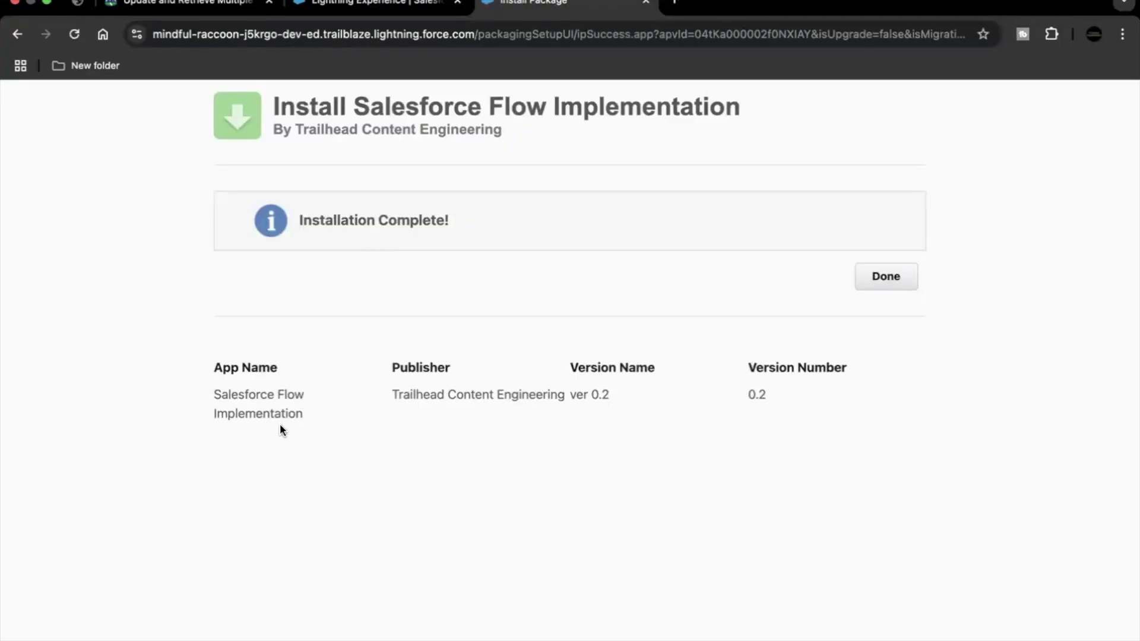
pyautogui.click(899, 284)
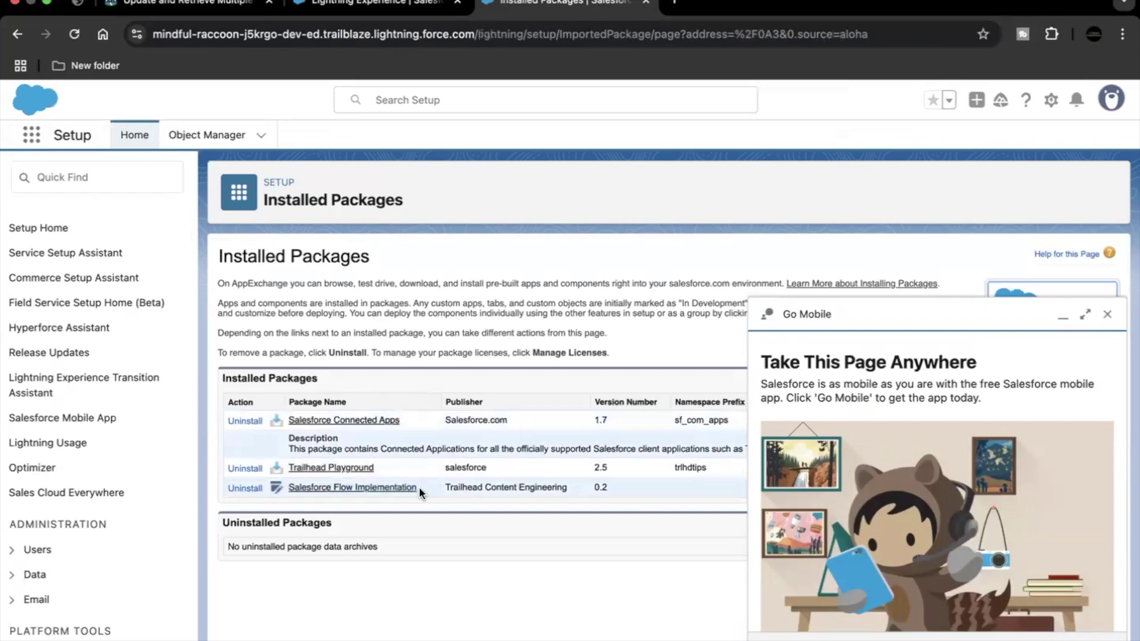
pyautogui.click(1107, 314)
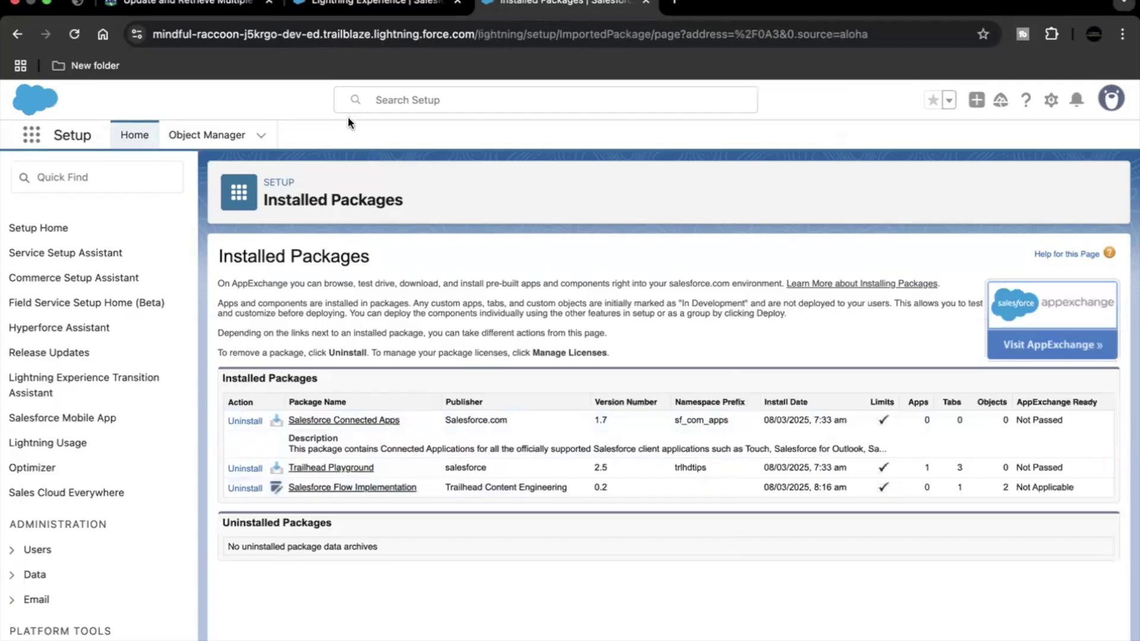
pyautogui.click(214, 7)
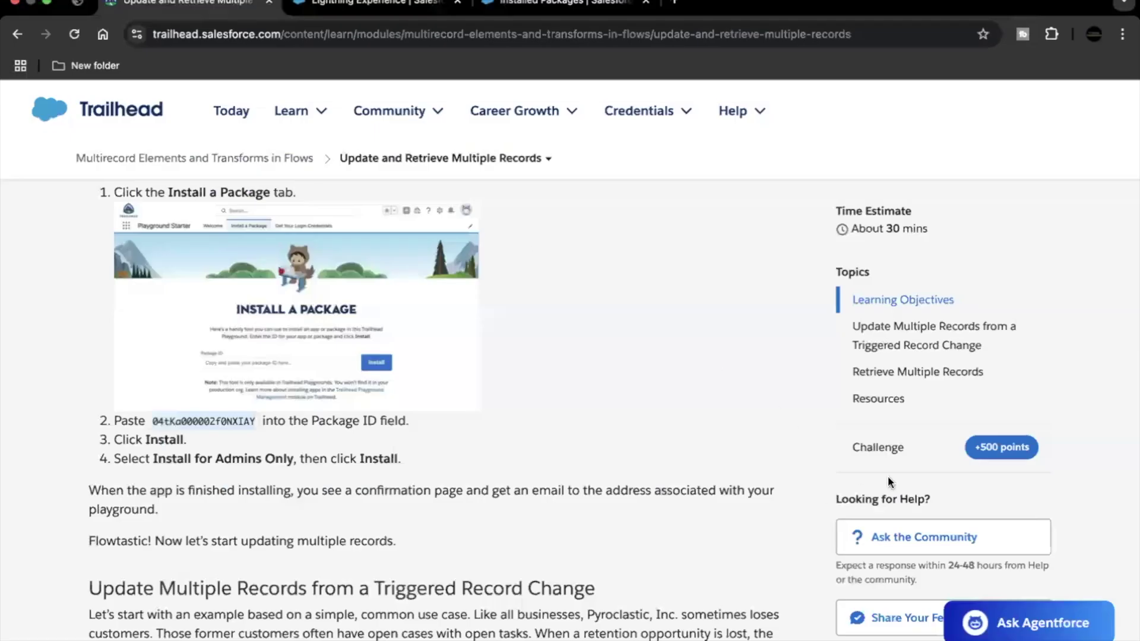
# Step: Read the 'Update Cases When Contact Becomes Inactive' challenge requirements
pyautogui.click(894, 457)
pyautogui.scroll(-3, 609, 496)
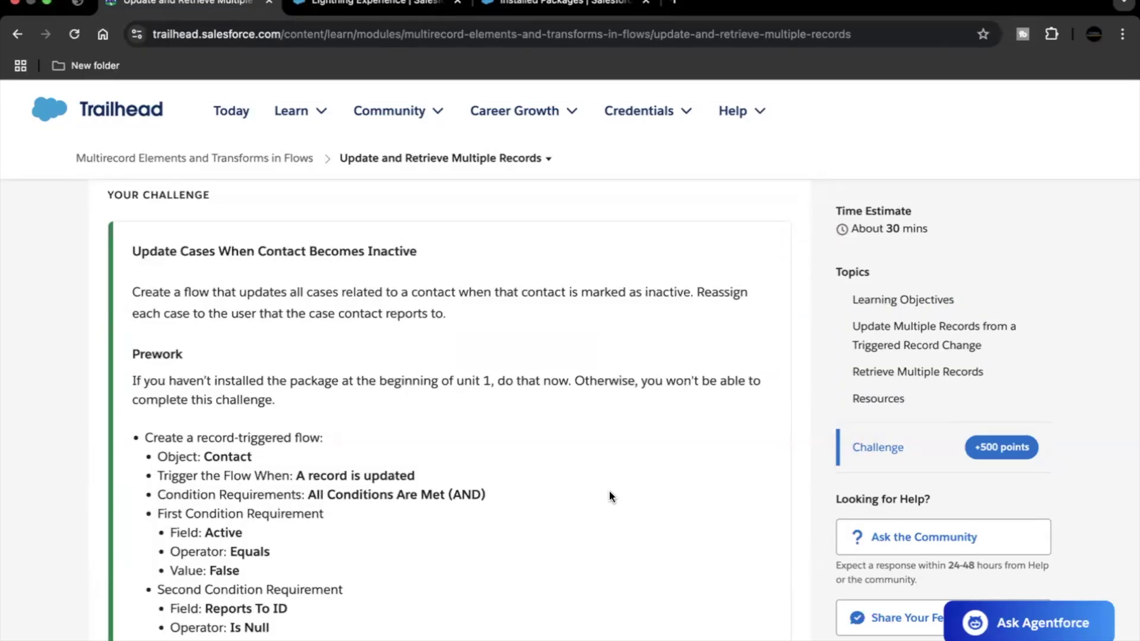
pyautogui.scroll(-1, 610, 495)
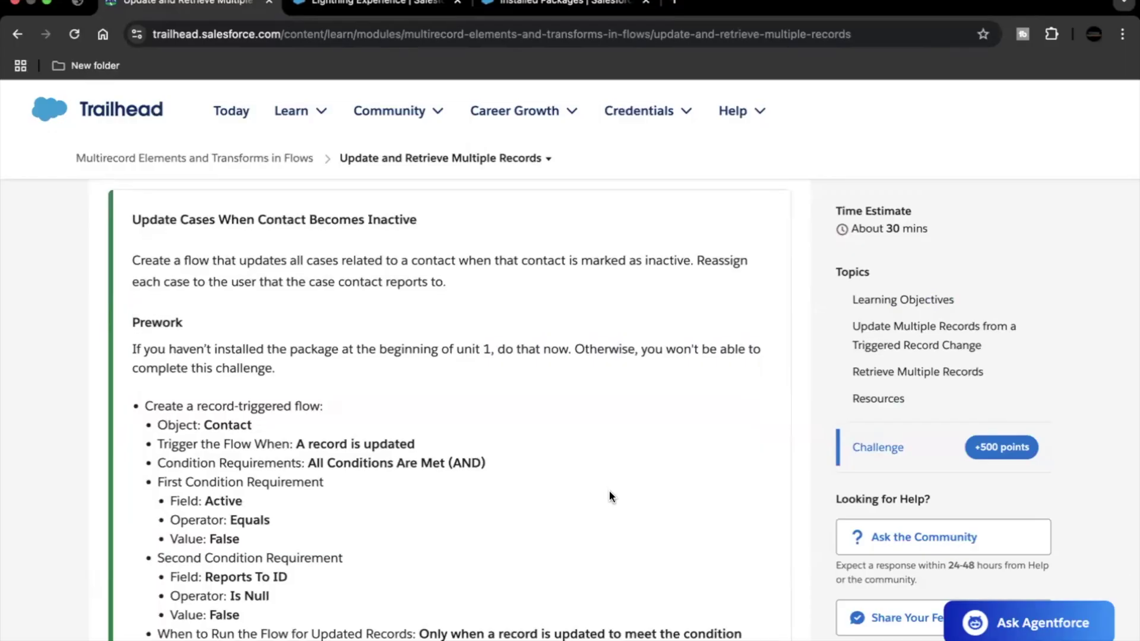
pyautogui.scroll(-2, 611, 496)
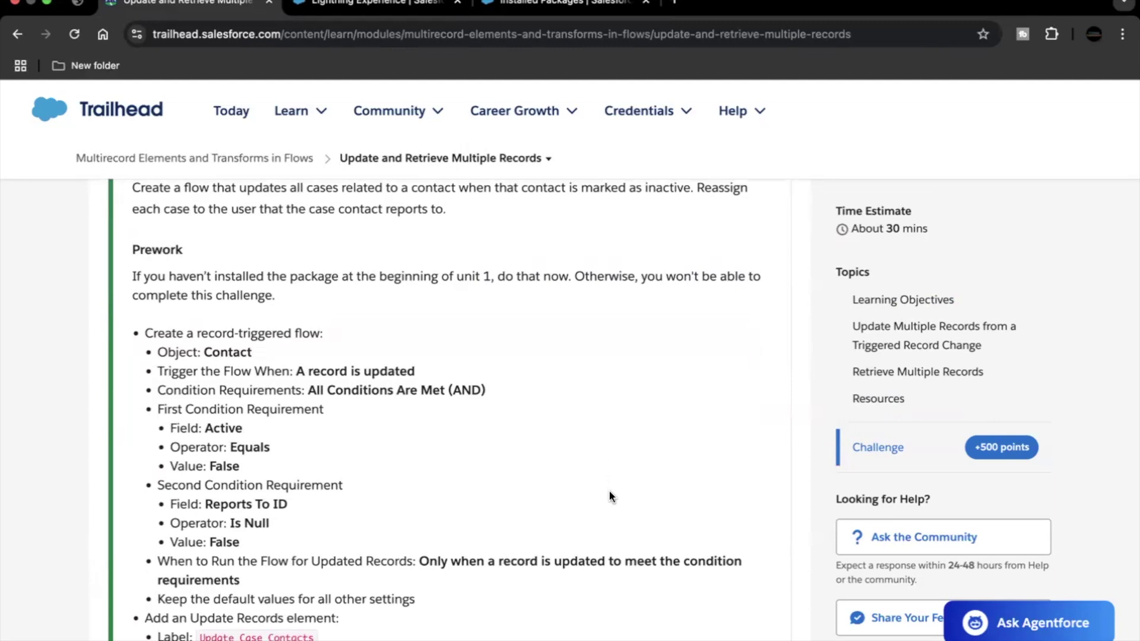
pyautogui.scroll(1, 611, 496)
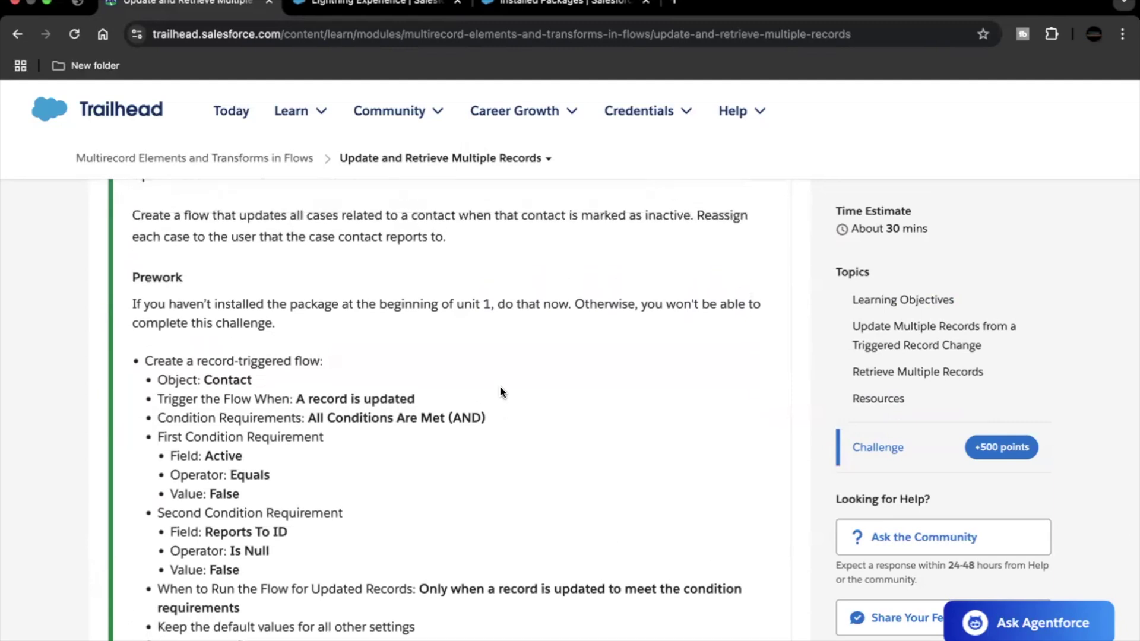
pyautogui.scroll(2, 500, 388)
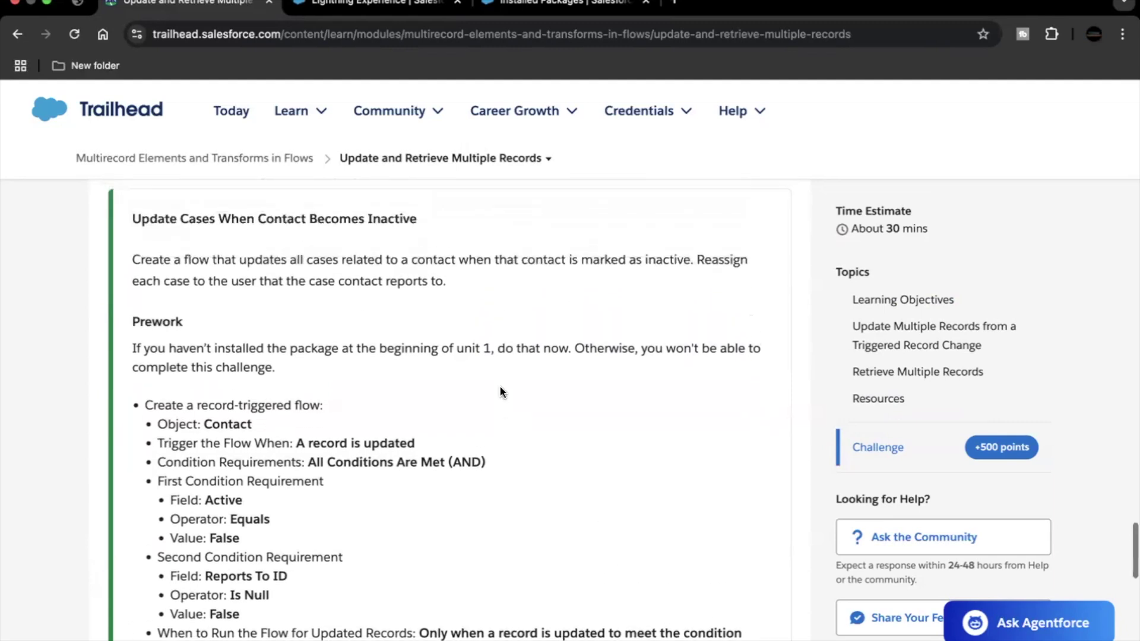
pyautogui.click(362, 6)
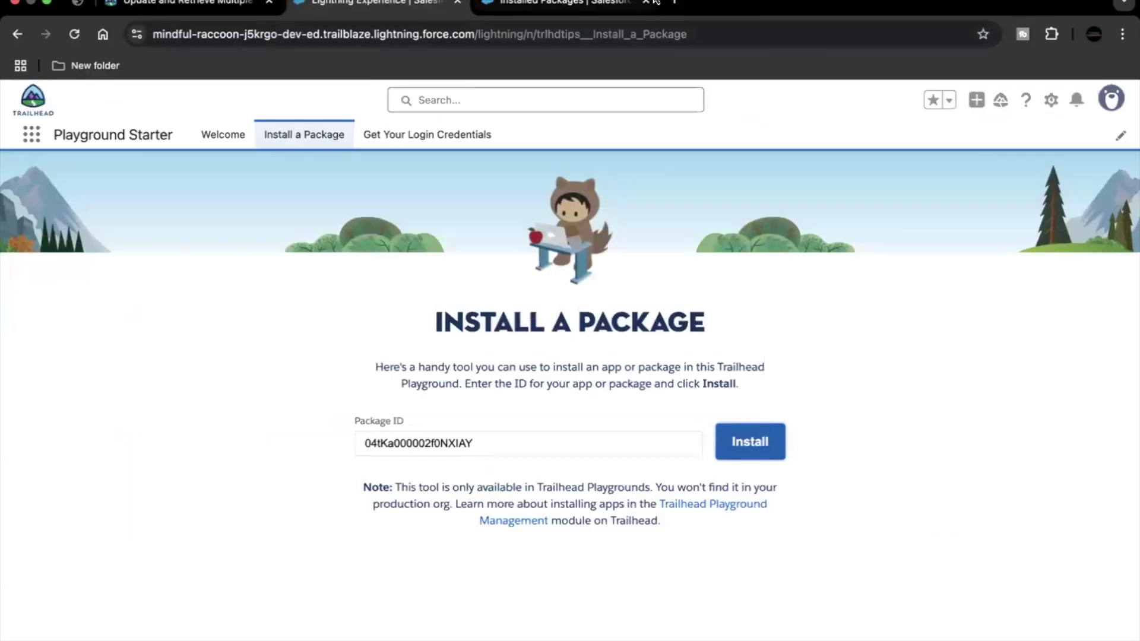
# Step: Create a new record-triggered flow from scratch via Setup's Flows page
pyautogui.click(570, 5)
pyautogui.click(82, 180)
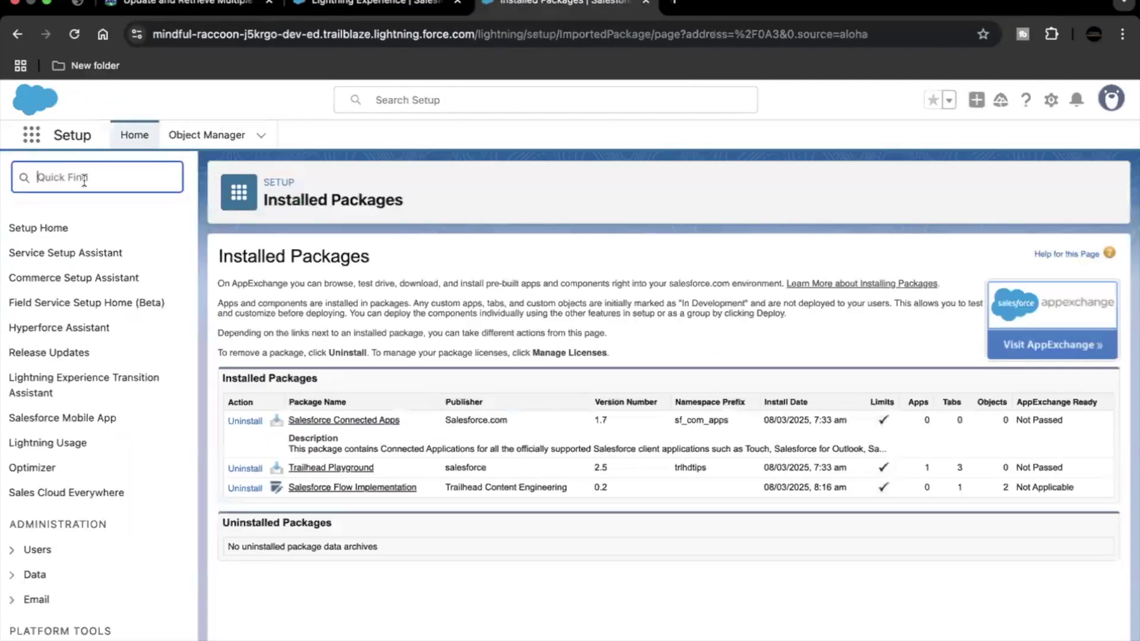
pyautogui.write('fl')
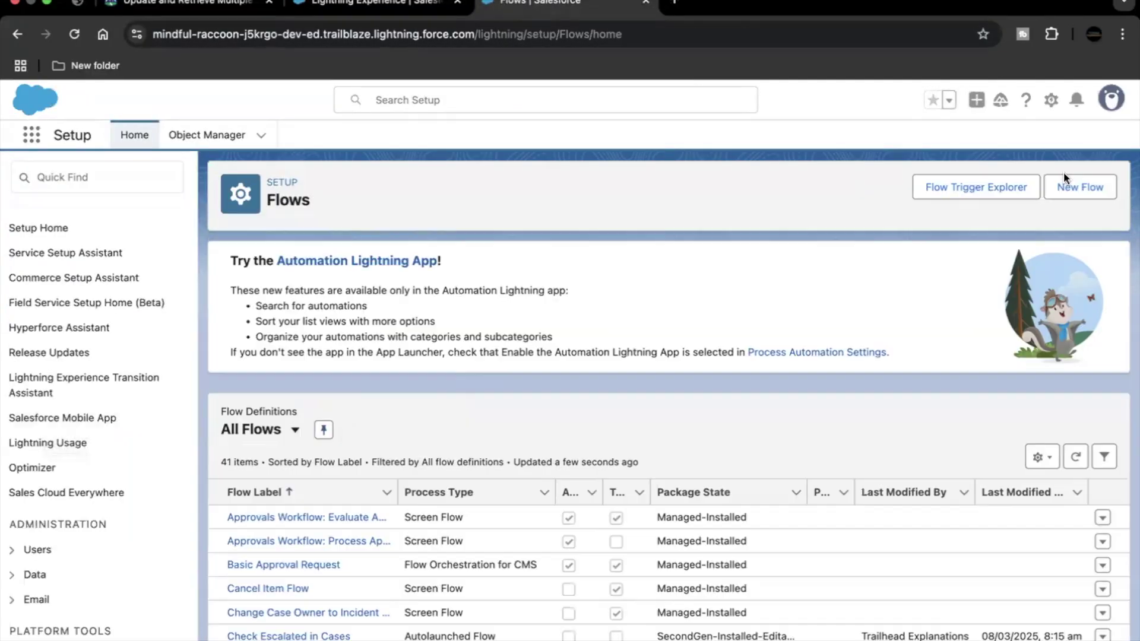
pyautogui.click(1069, 189)
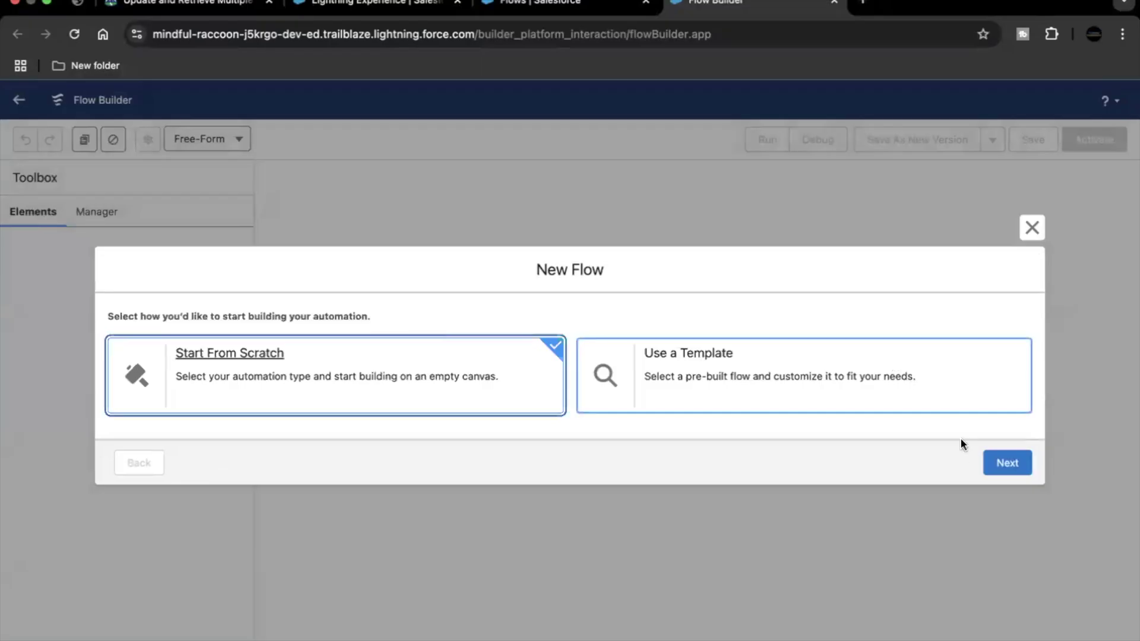
pyautogui.click(1005, 463)
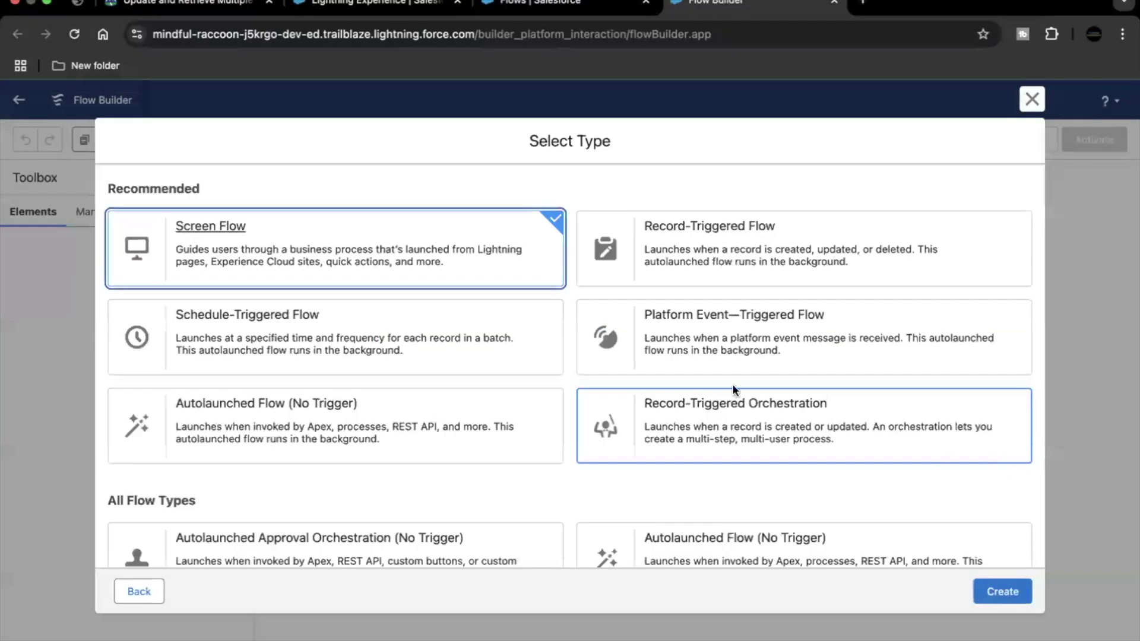
pyautogui.click(735, 227)
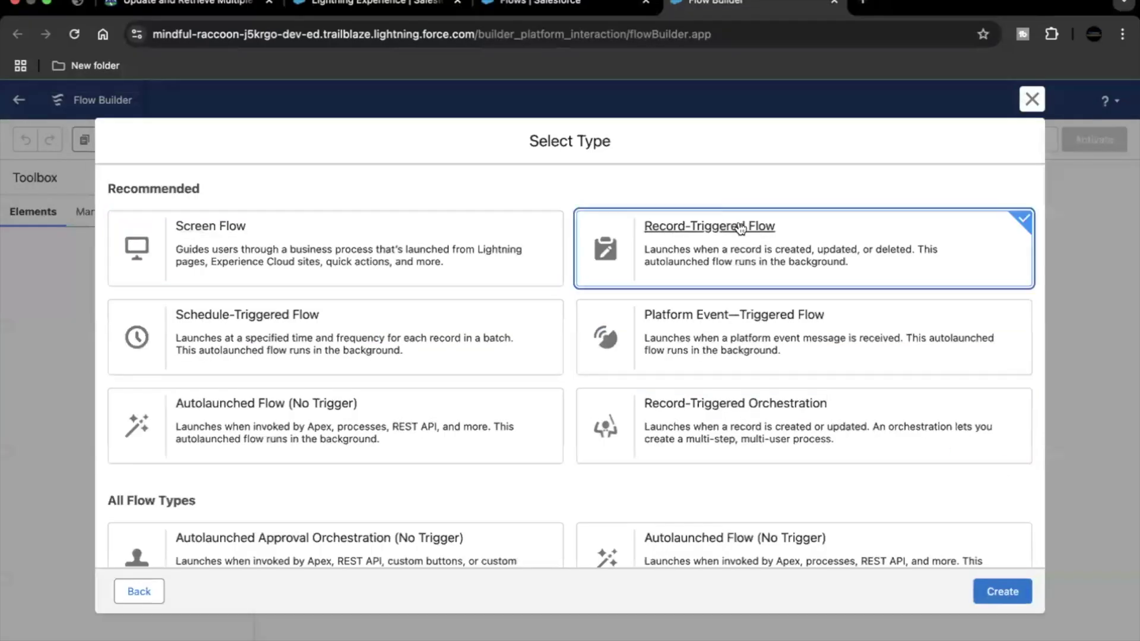
pyautogui.click(1000, 592)
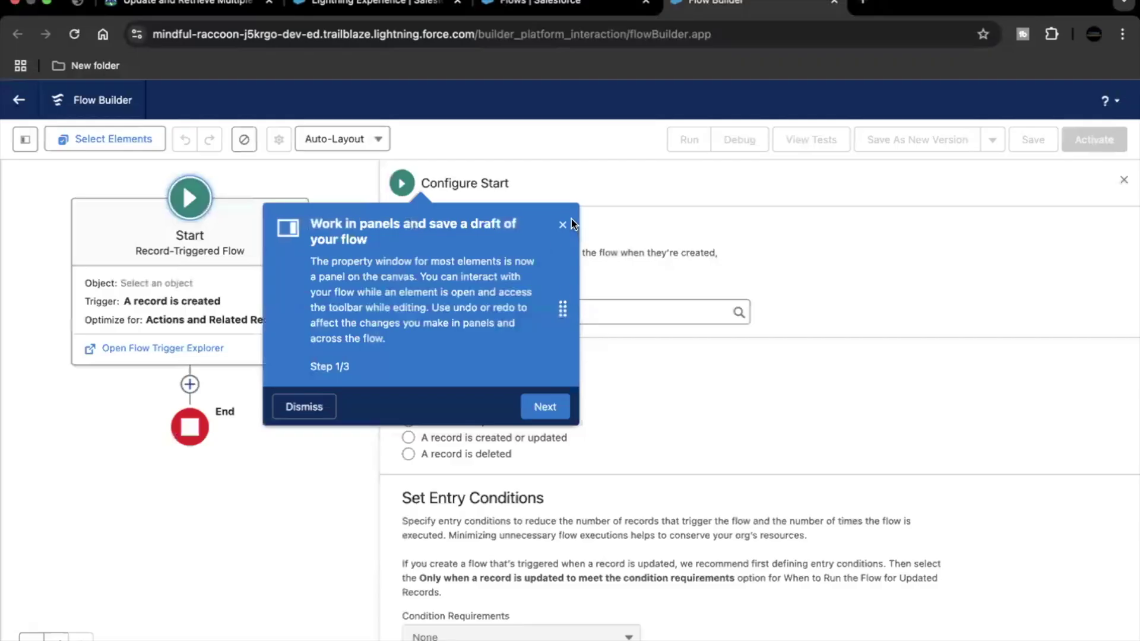
pyautogui.click(563, 224)
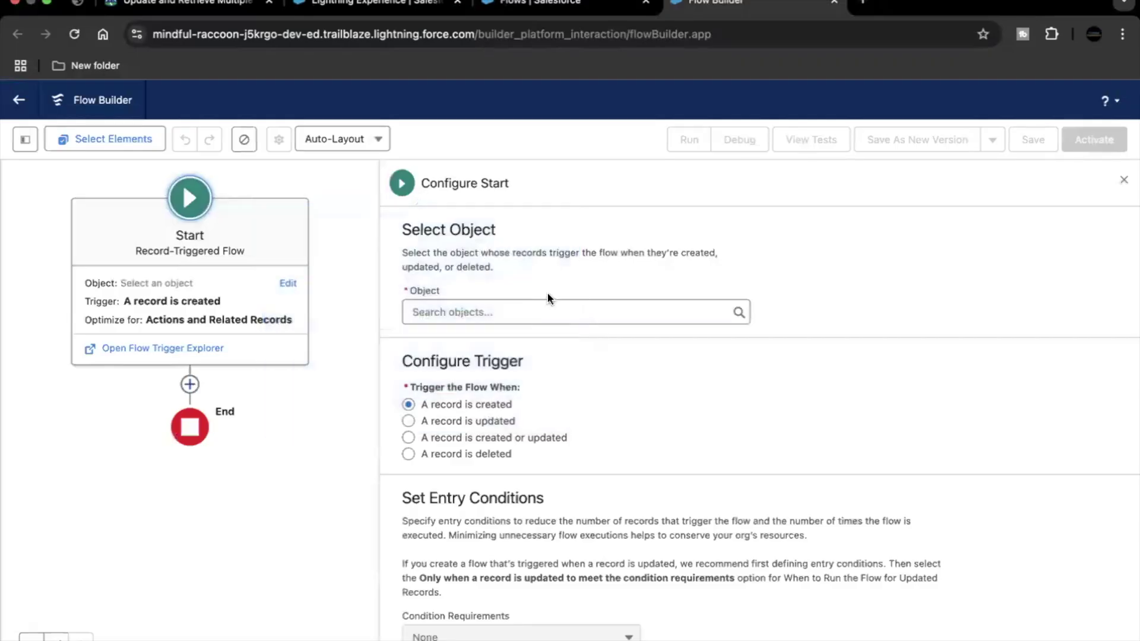
# Step: Trigger the flow on the Contact object when a record is updated
pyautogui.click(461, 420)
pyautogui.click(517, 311)
pyautogui.write('contact')
pyautogui.click(484, 333)
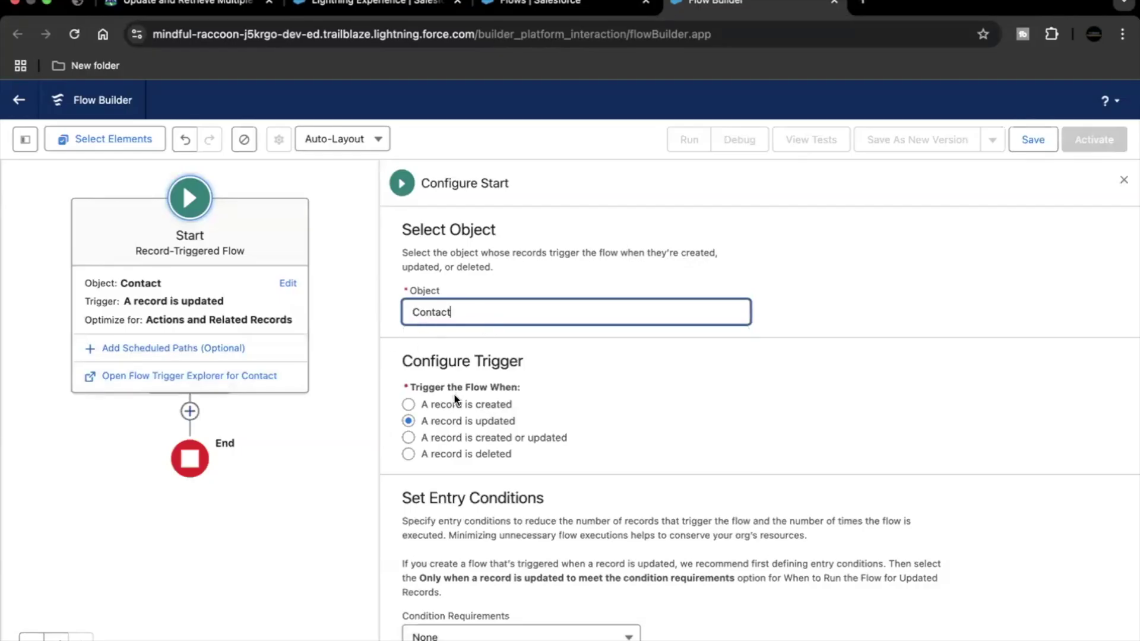
pyautogui.scroll(-1, 453, 393)
pyautogui.scroll(-3, 454, 396)
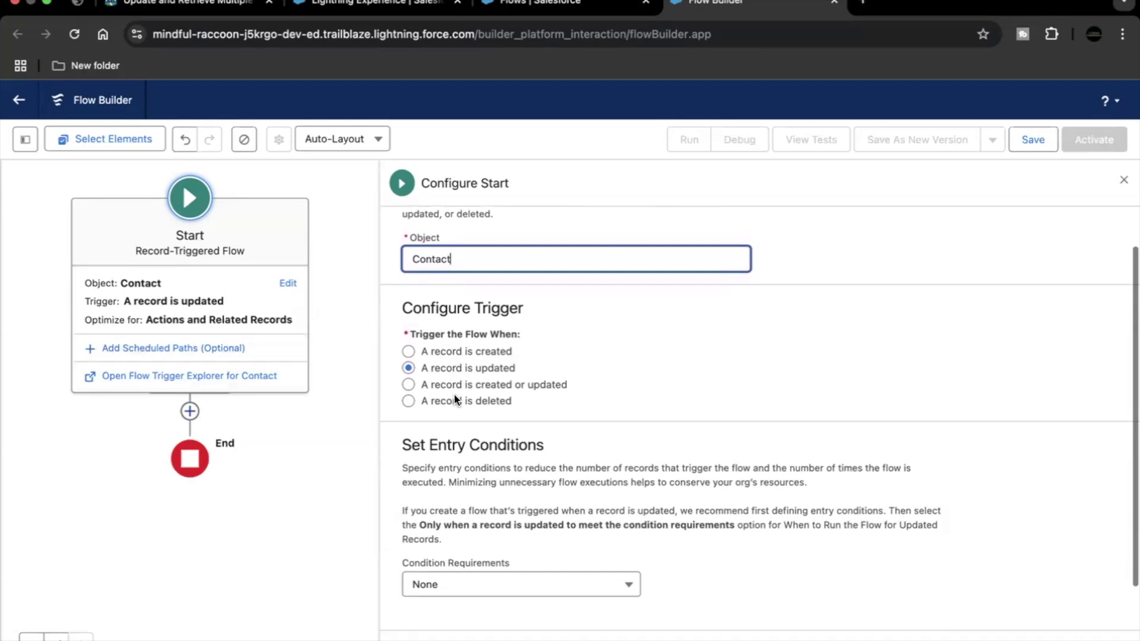
pyautogui.scroll(-4, 455, 397)
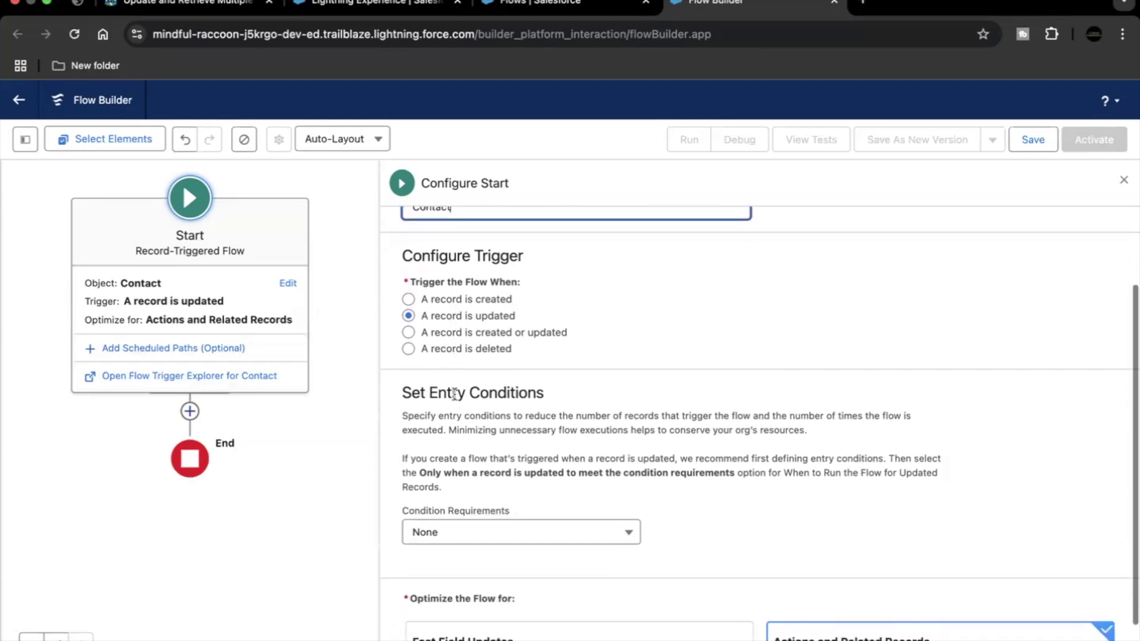
pyautogui.scroll(-1, 455, 394)
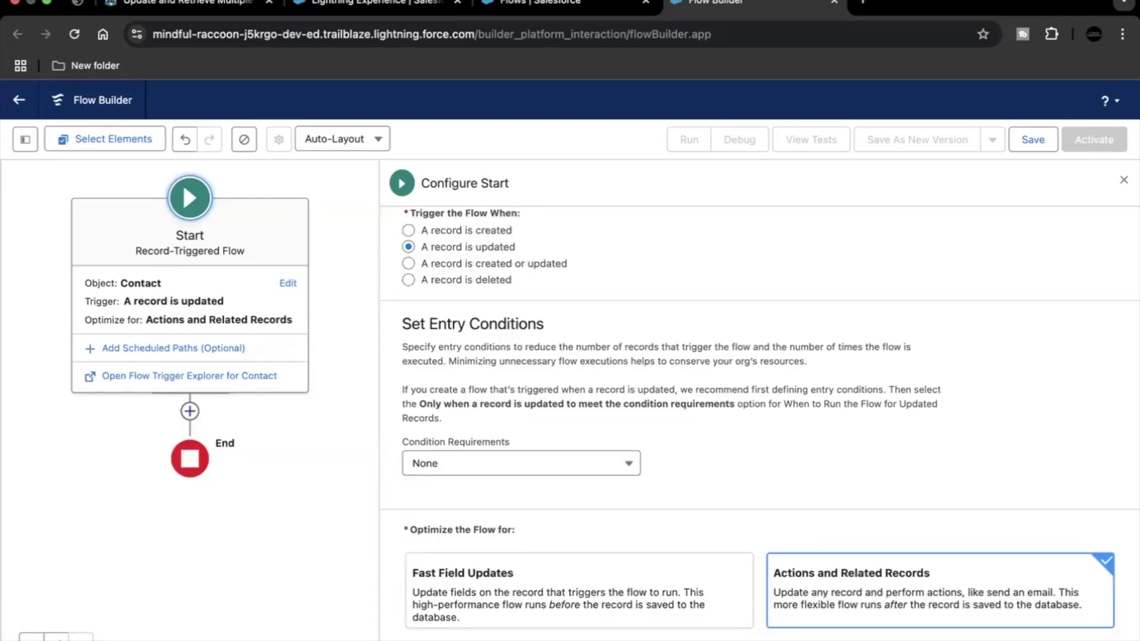
# Step: Require all conditions to be met, starting with Active Equals False
pyautogui.click(496, 458)
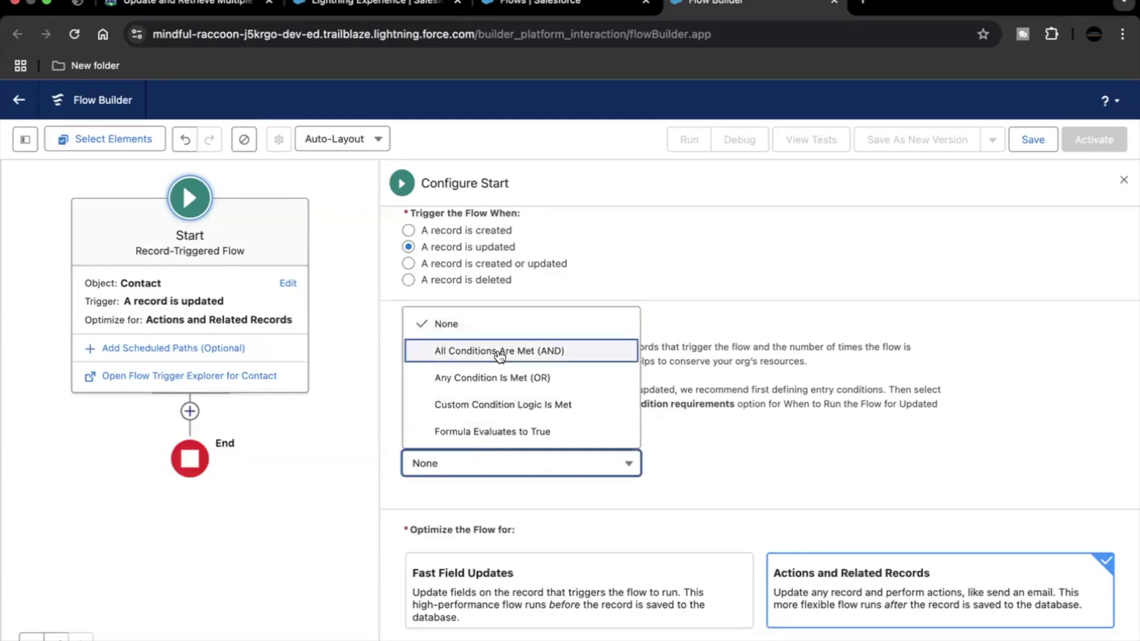
pyautogui.click(463, 349)
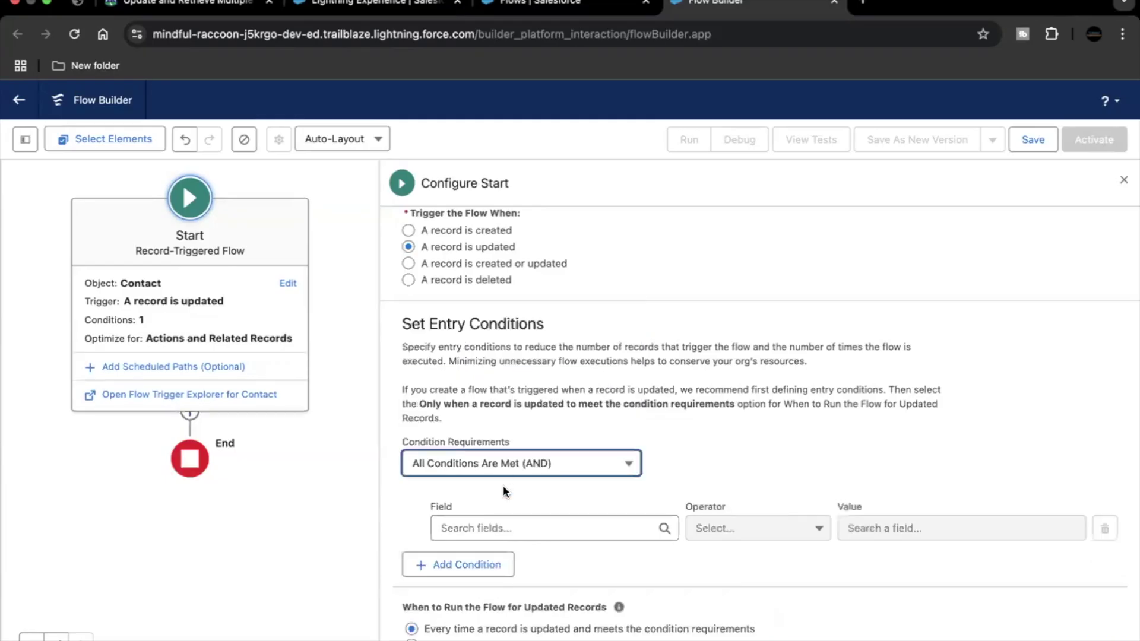
pyautogui.scroll(-2, 464, 347)
pyautogui.click(534, 421)
pyautogui.write('active')
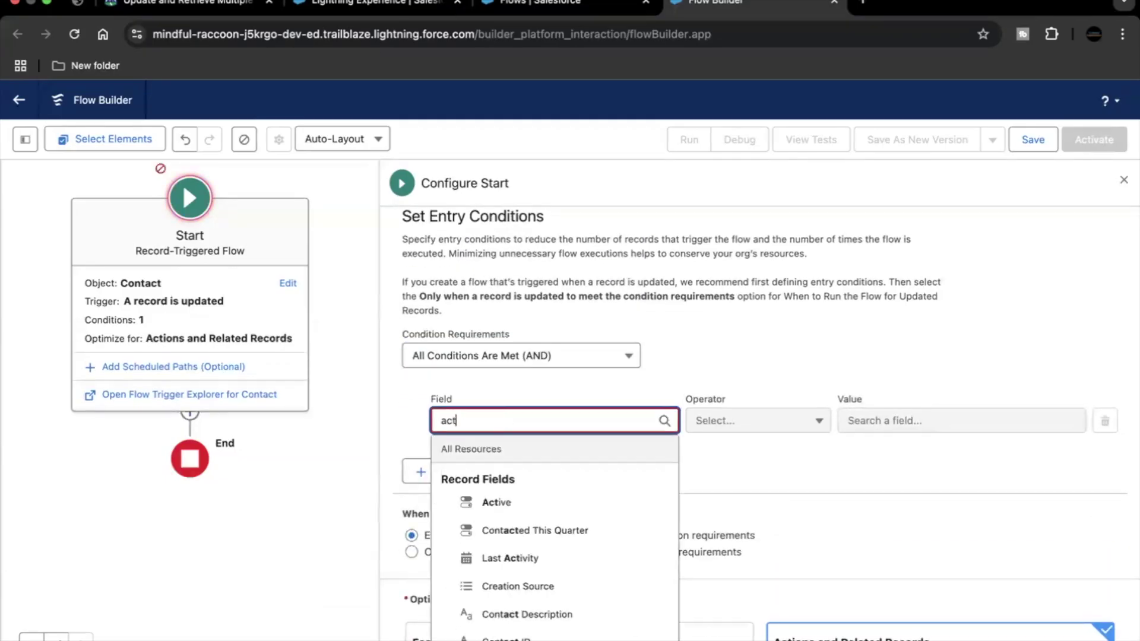
pyautogui.click(506, 502)
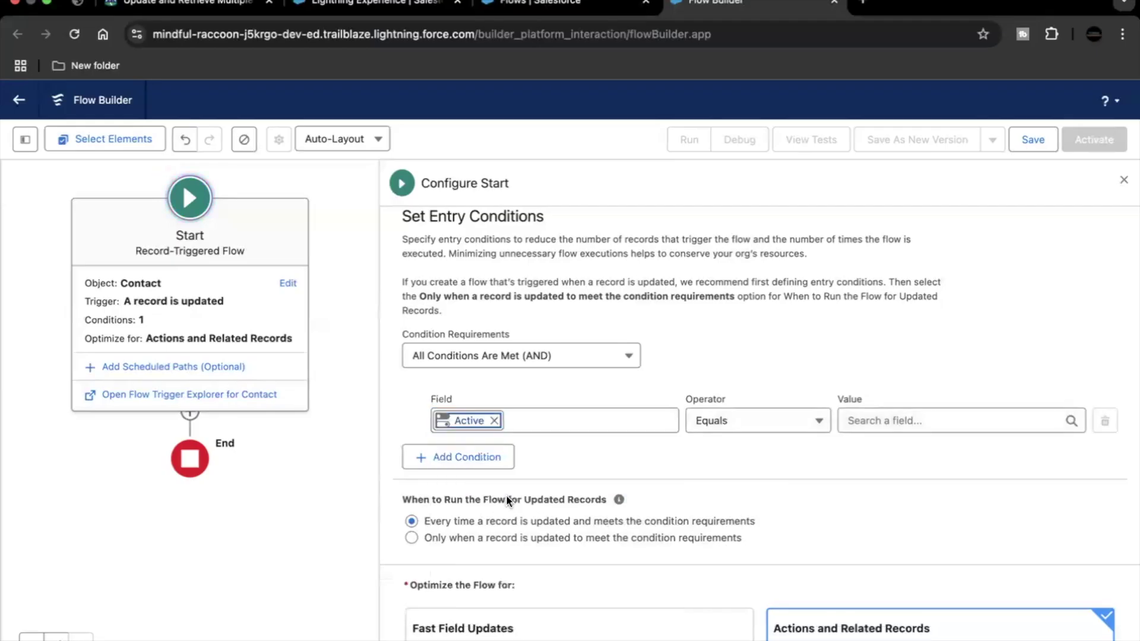
pyautogui.click(854, 422)
pyautogui.click(864, 502)
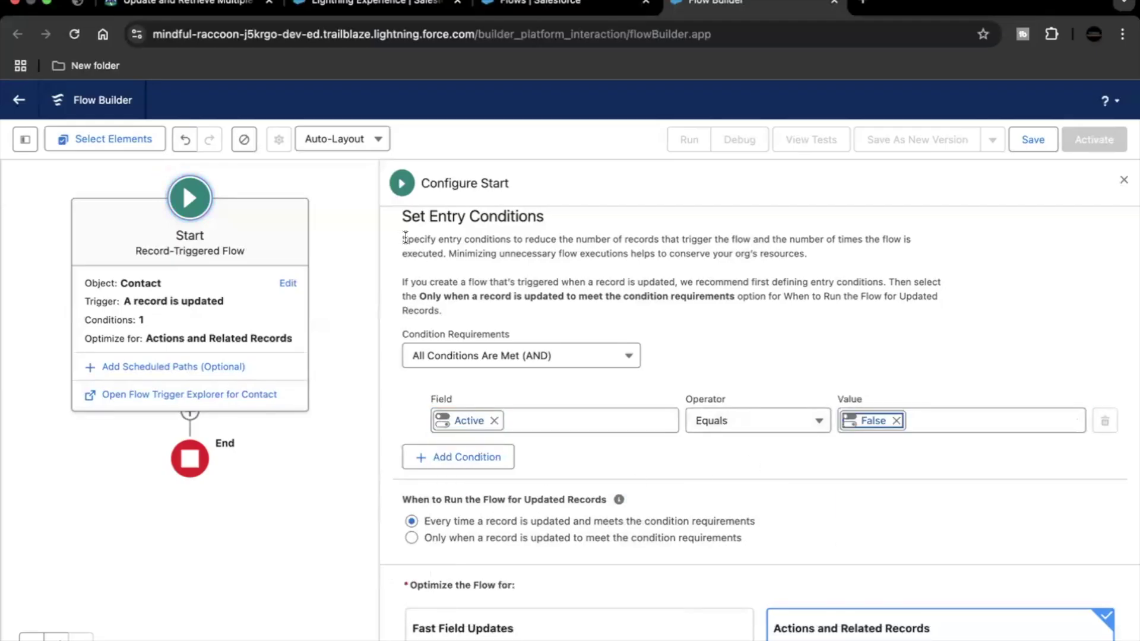
# Step: Add a second condition: Reports To ID Is Null False
pyautogui.click(475, 458)
pyautogui.click(486, 470)
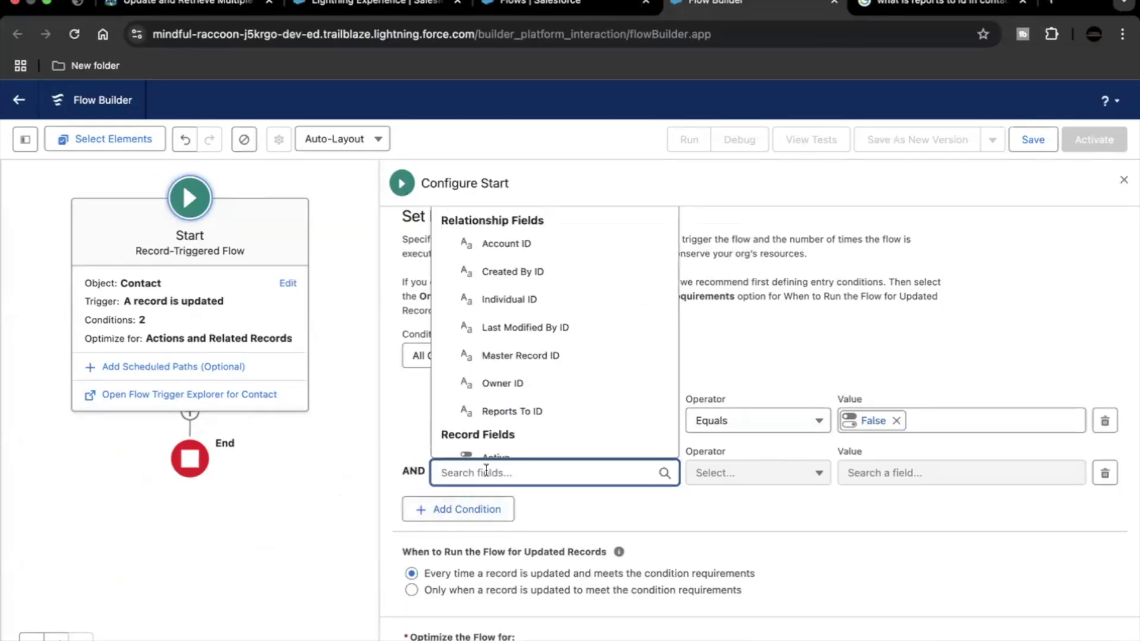
pyautogui.write('report')
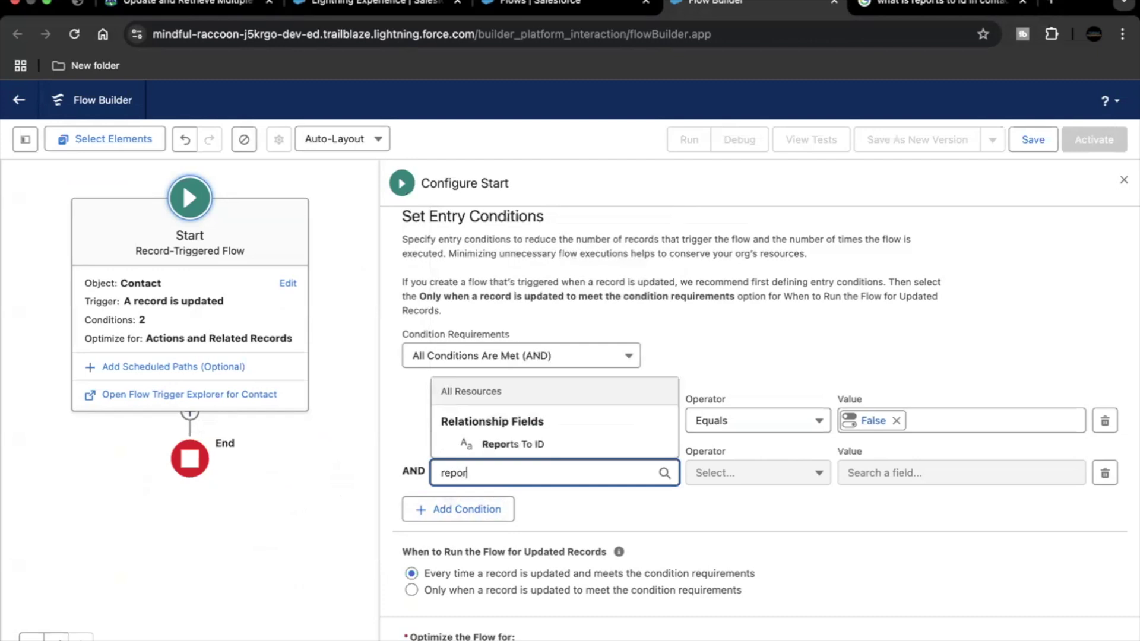
pyautogui.click(557, 447)
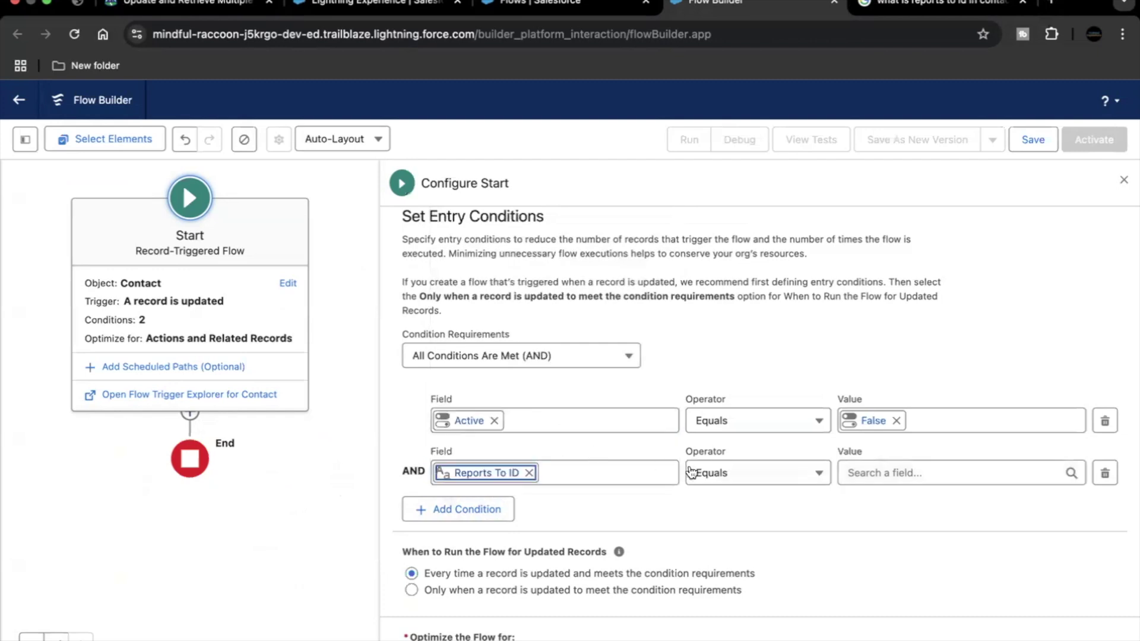
pyautogui.click(694, 473)
pyautogui.click(753, 417)
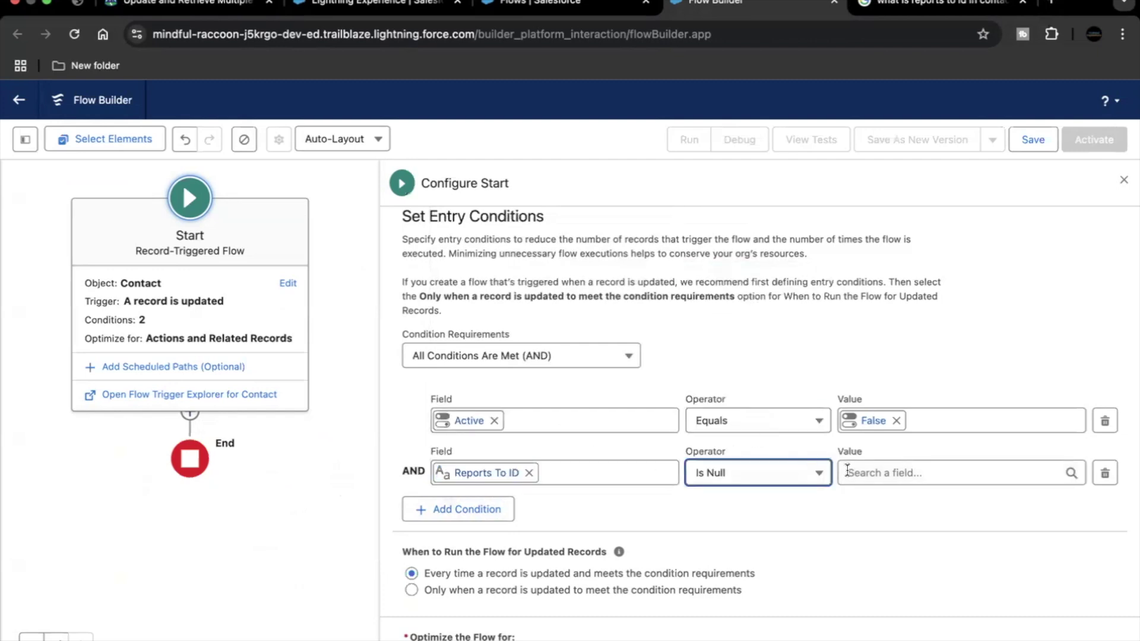
pyautogui.click(902, 473)
pyautogui.click(899, 413)
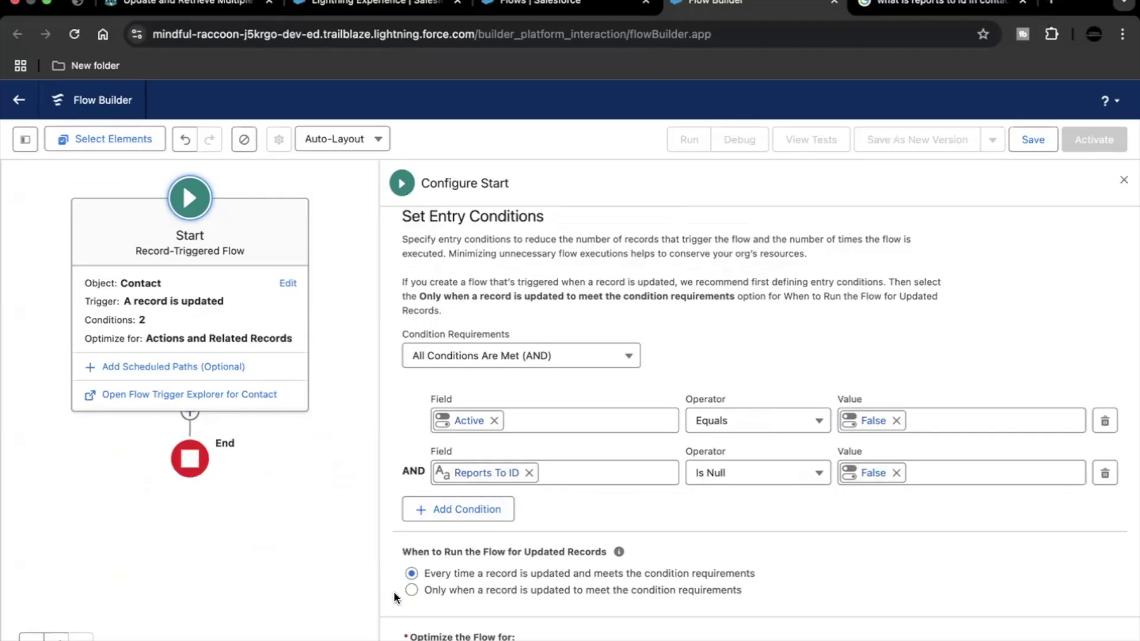
# Step: Run only when a contact is updated to meet the conditions, keeping Actions and Related Records
pyautogui.click(411, 591)
pyautogui.scroll(-3, 440, 599)
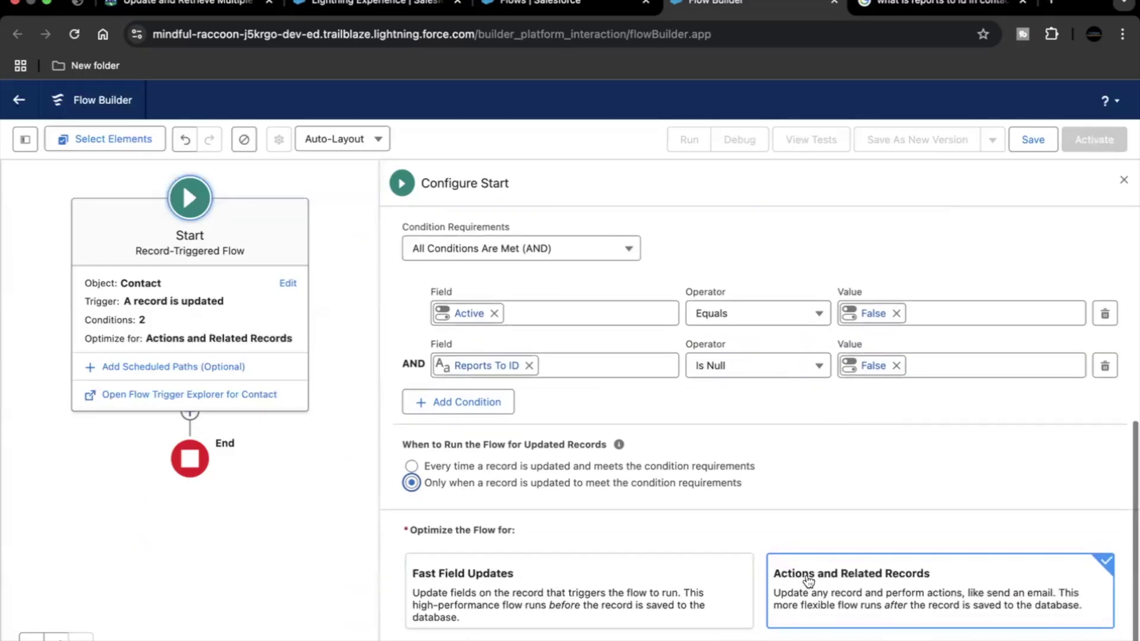
pyautogui.scroll(-1, 810, 580)
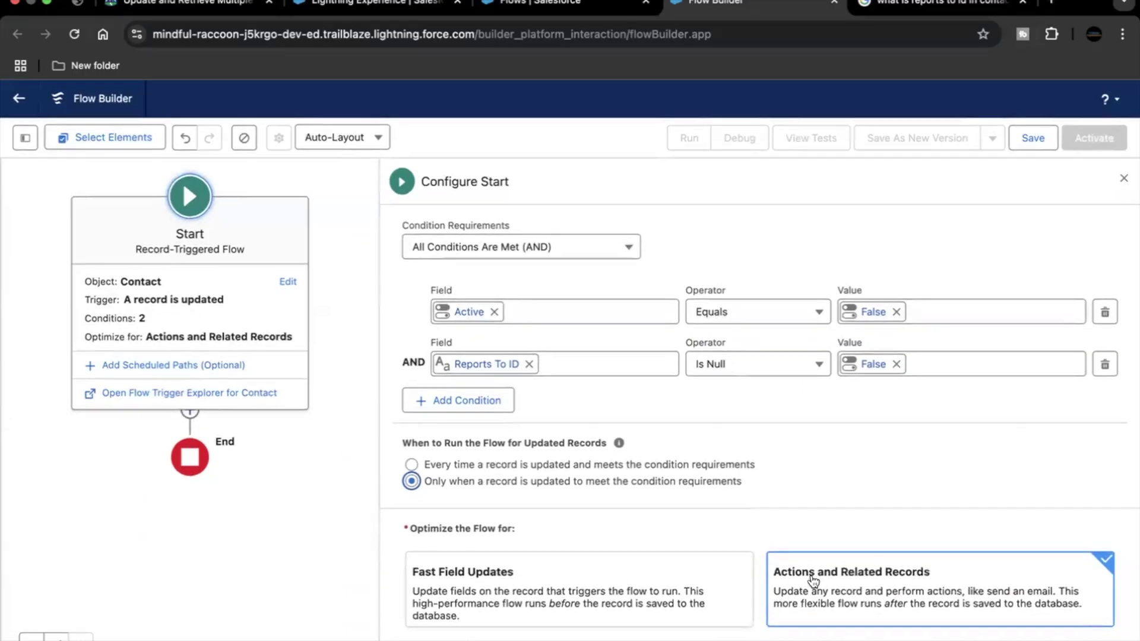
pyautogui.click(1123, 180)
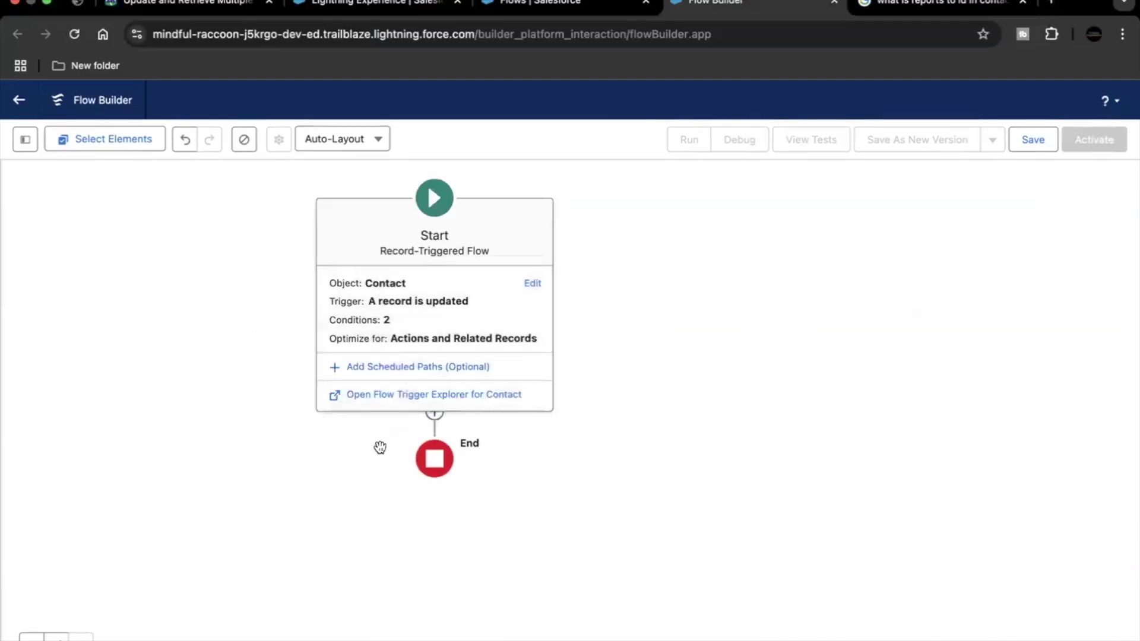
# Step: Add an Update Records element after Start labelled 'Update Case Contacts'
pyautogui.moveTo(381, 451); pyautogui.dragTo(458, 435)
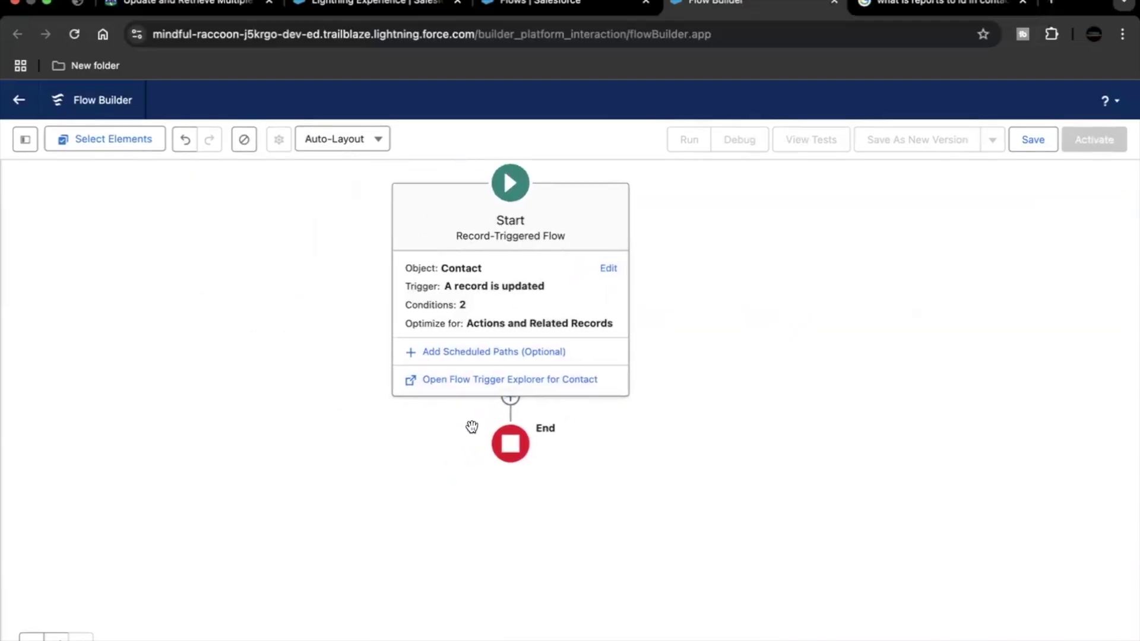
pyautogui.click(508, 404)
pyautogui.write('update')
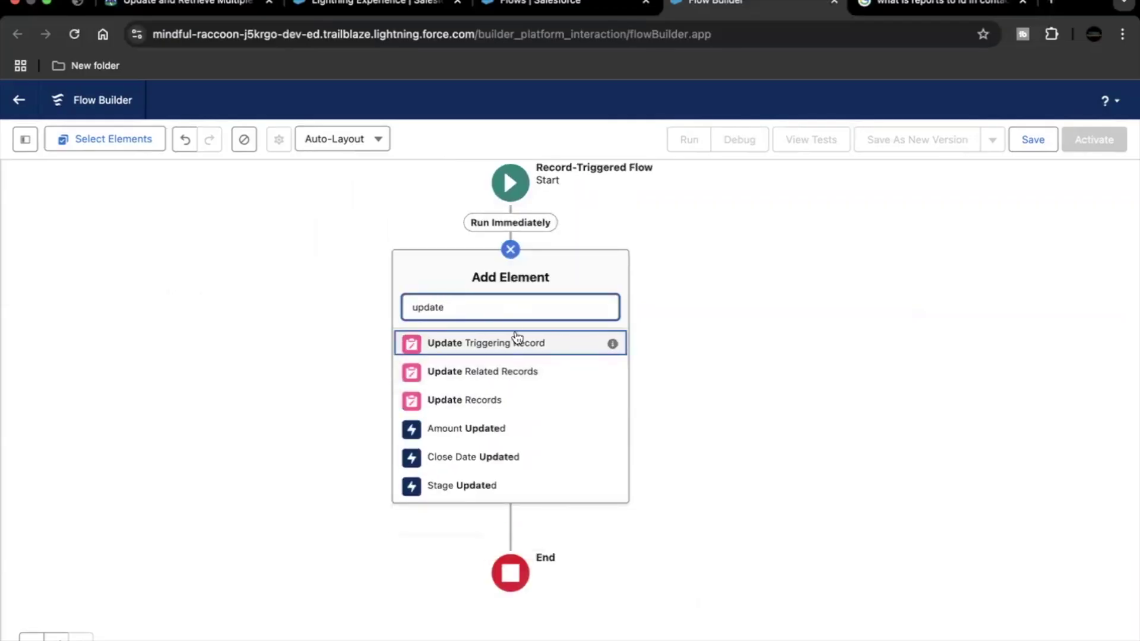
pyautogui.click(499, 400)
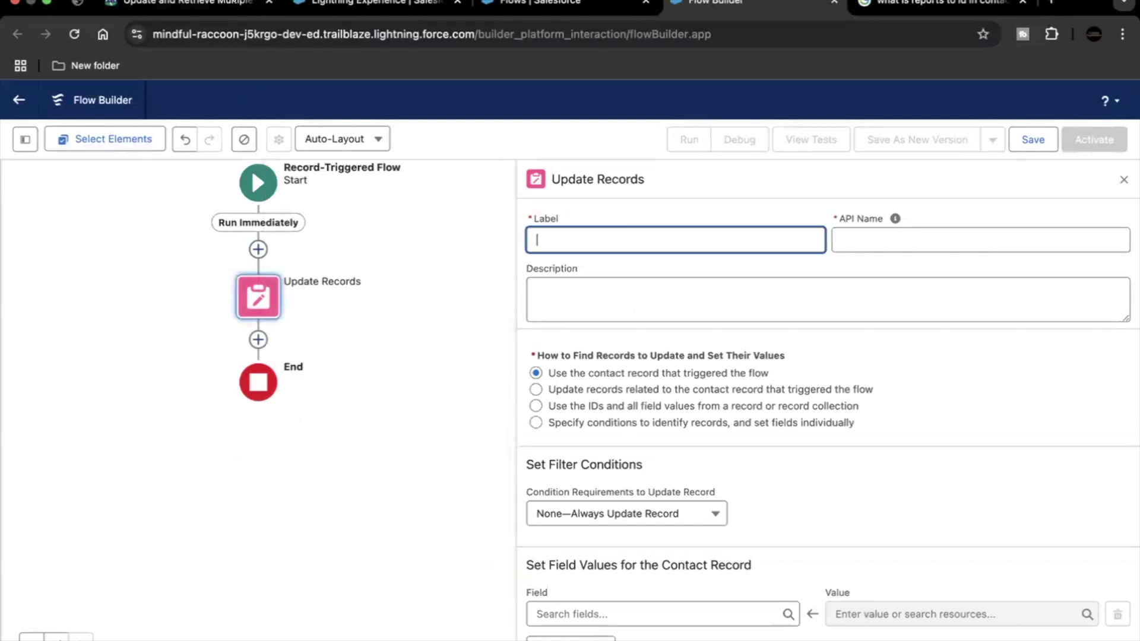
pyautogui.press('super+1')
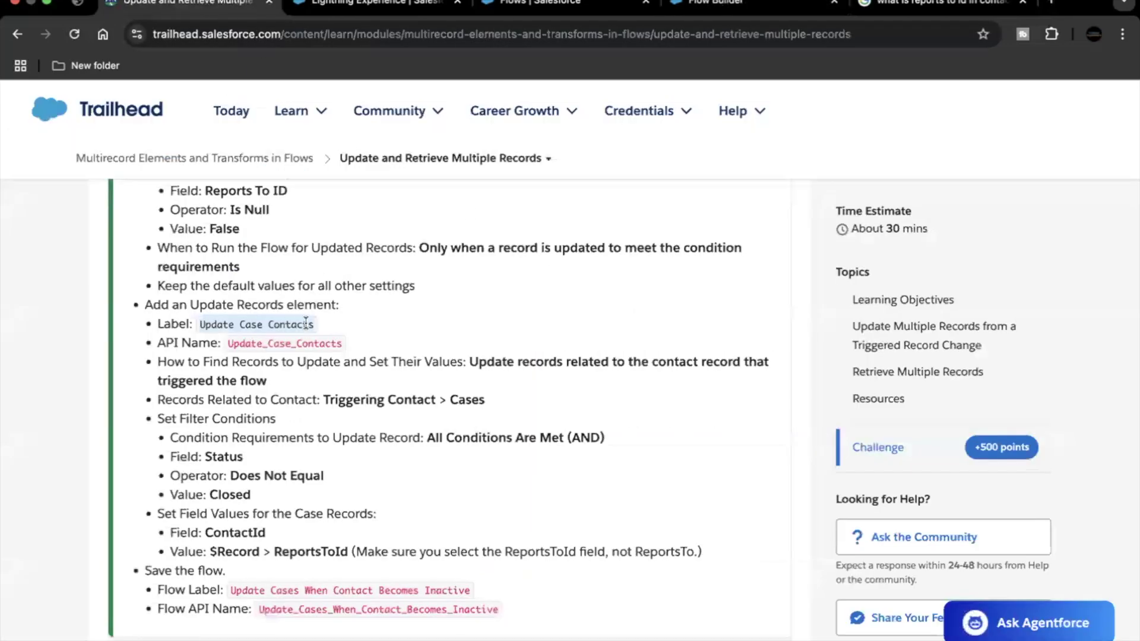
pyautogui.press('super+4')
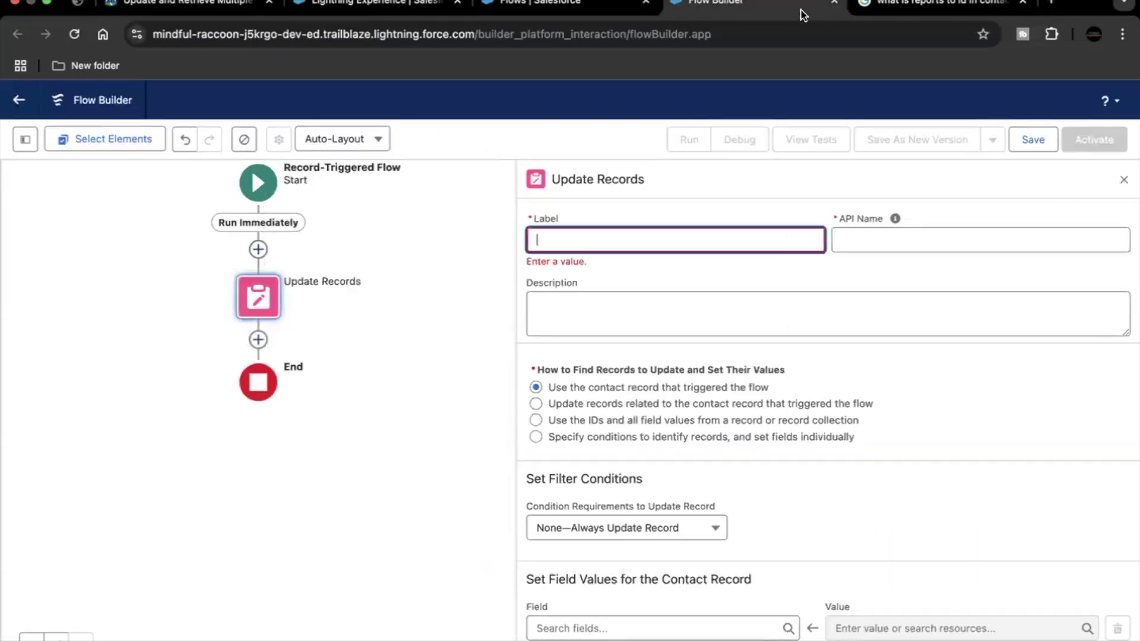
pyautogui.write('Update Case Contacts')
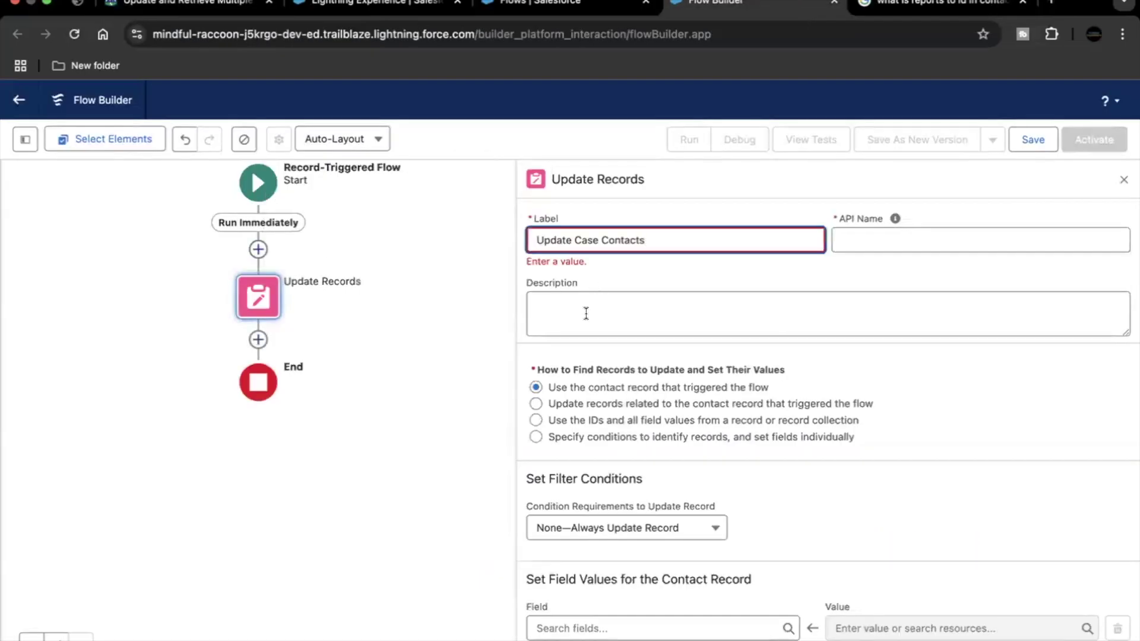
pyautogui.click(590, 314)
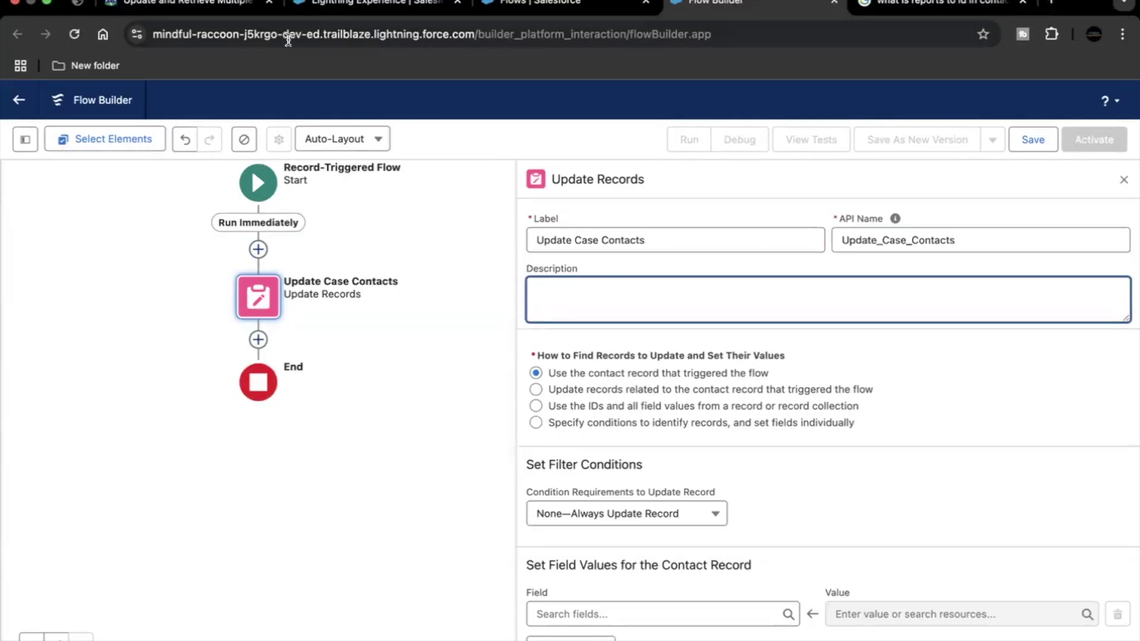
# Step: Update records related to the triggering contact, choosing Triggering Contact > Cases
pyautogui.click(579, 389)
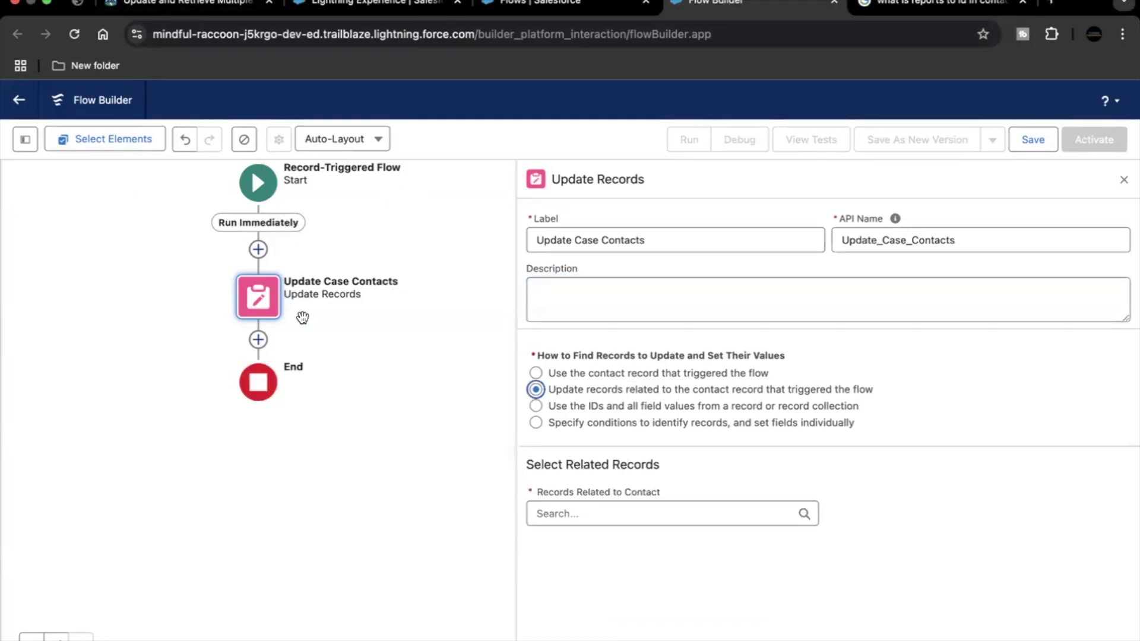
pyautogui.click(209, 10)
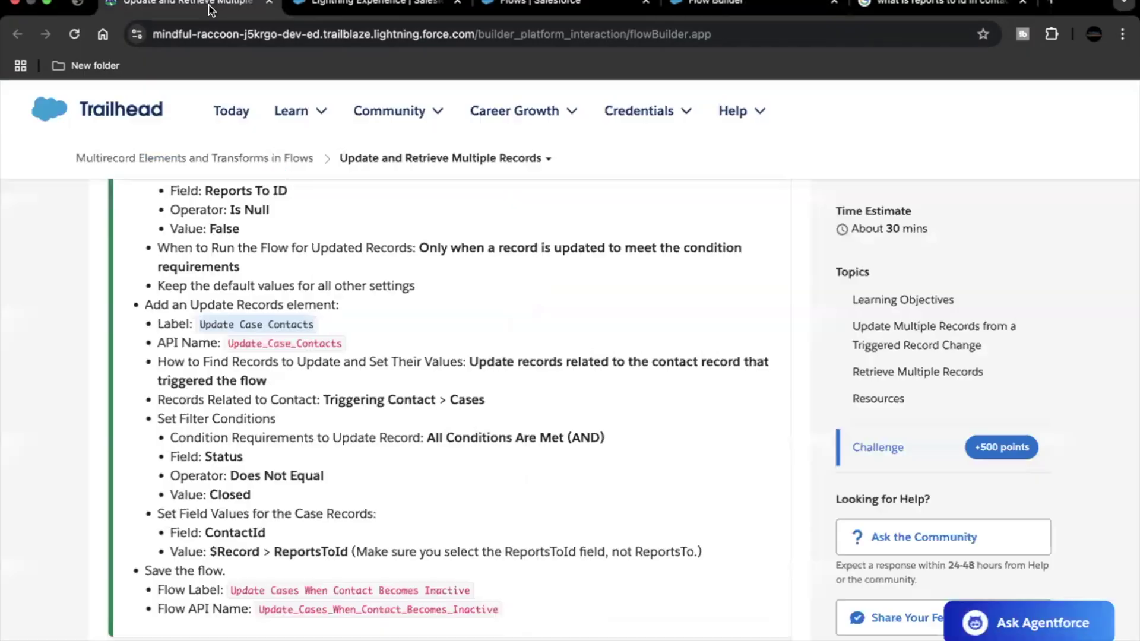
pyautogui.press('super+4')
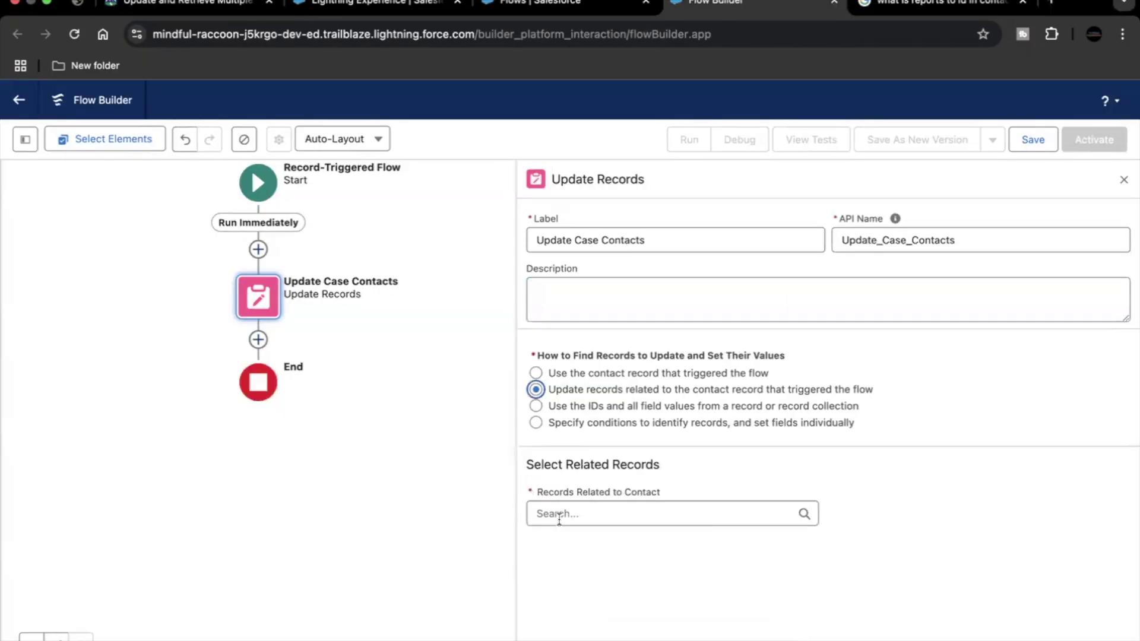
pyautogui.click(559, 515)
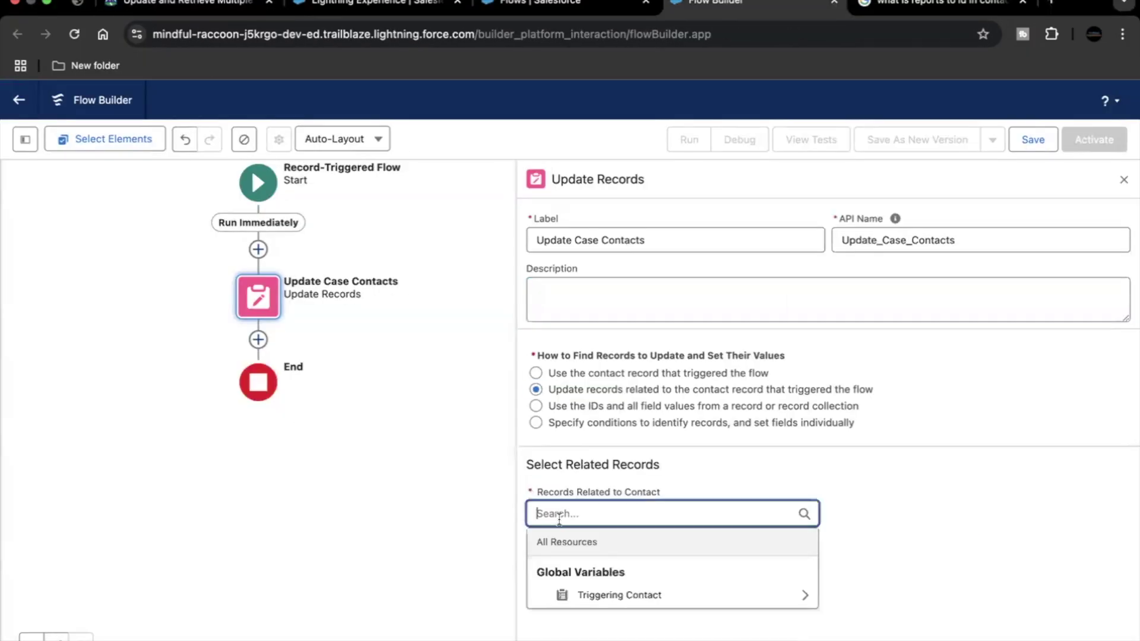
pyautogui.click(631, 596)
pyautogui.write('cas')
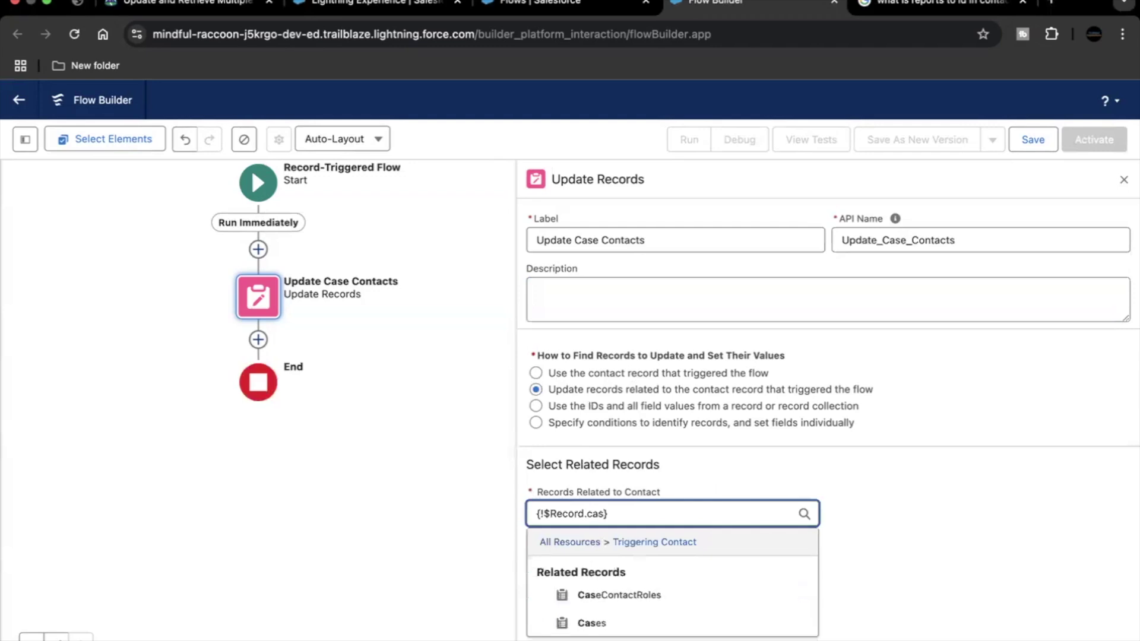
pyautogui.click(569, 623)
pyautogui.scroll(-2, 760, 492)
pyautogui.tripleClick(656, 475)
pyautogui.click(640, 470)
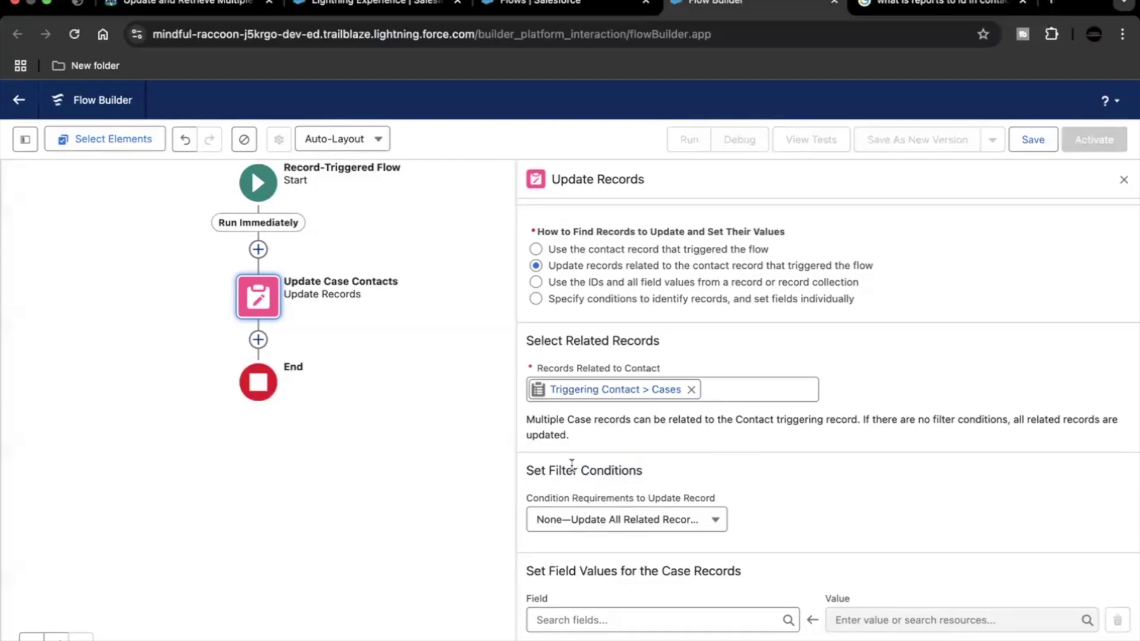
# Step: Filter the Cases with All Conditions Are Met: Status Does Not Equal Closed
pyautogui.click(594, 523)
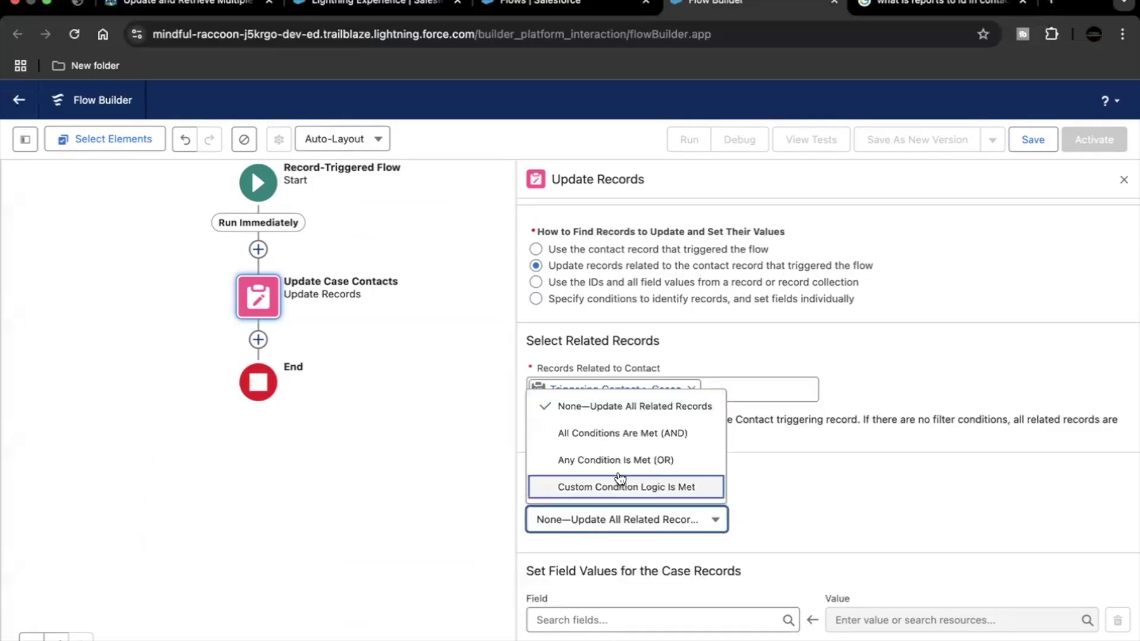
pyautogui.click(627, 436)
pyautogui.scroll(-2, 624, 432)
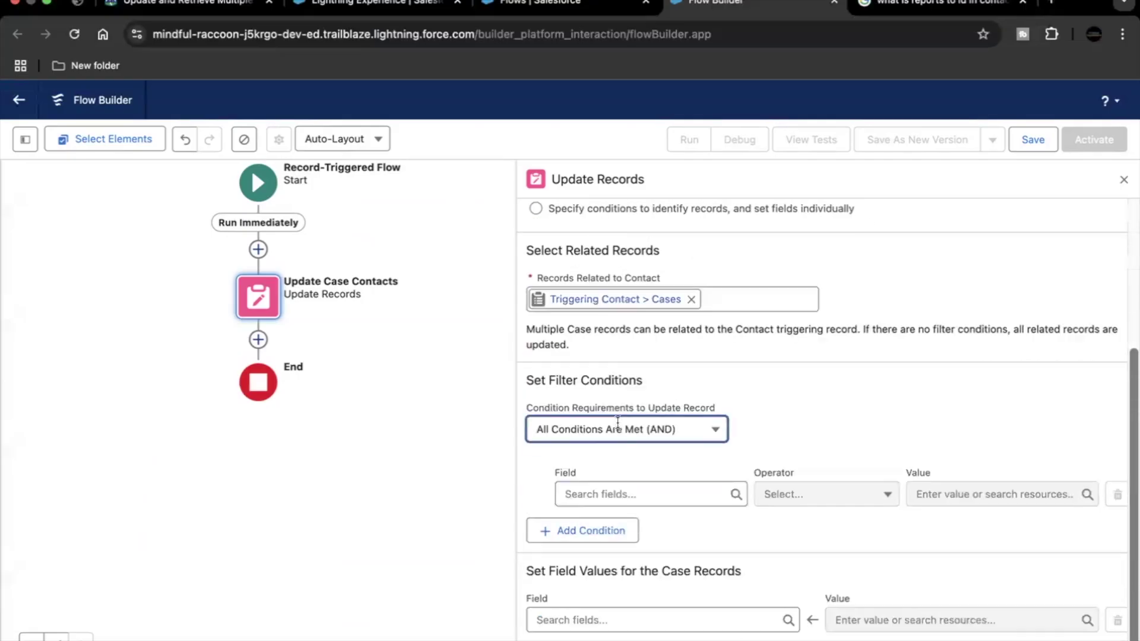
pyautogui.click(607, 488)
pyautogui.write('stat')
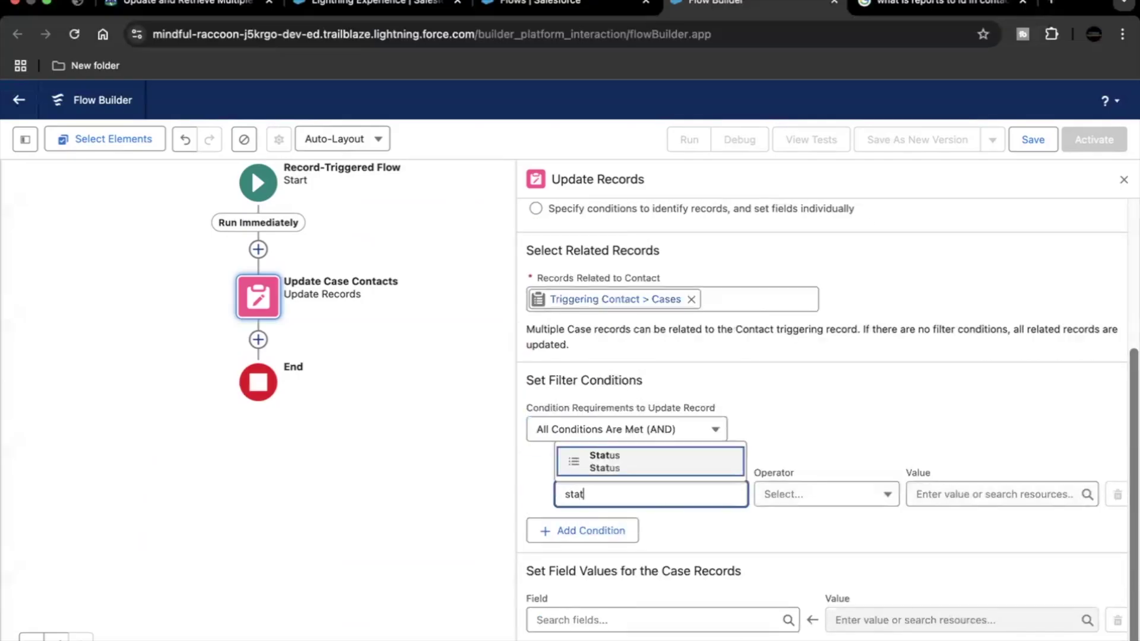
pyautogui.click(613, 471)
pyautogui.click(855, 493)
pyautogui.click(837, 354)
pyautogui.click(937, 498)
pyautogui.write('cl')
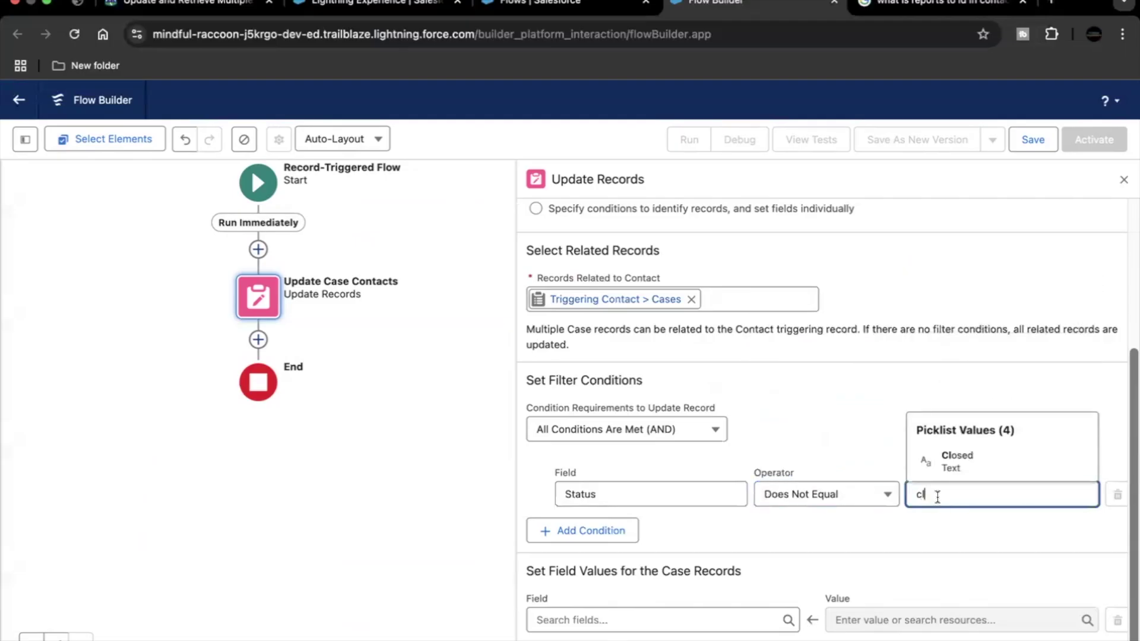
pyautogui.click(952, 468)
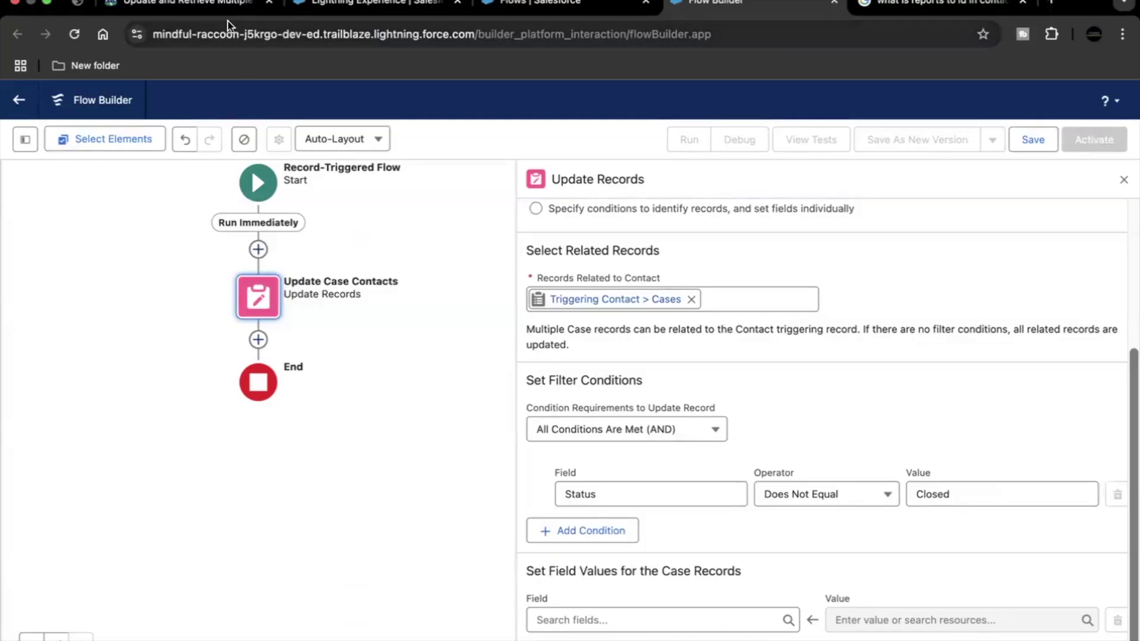
pyautogui.click(766, 620)
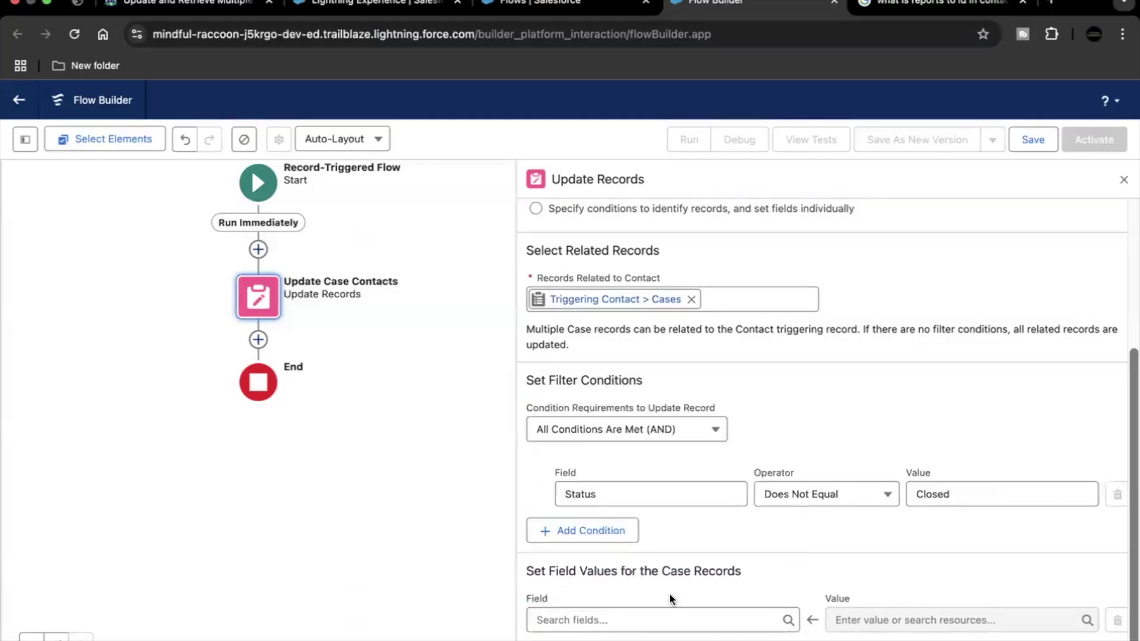
# Step: Search the Case field list for 'cont' and select ContactId as the field to update
pyautogui.click(613, 620)
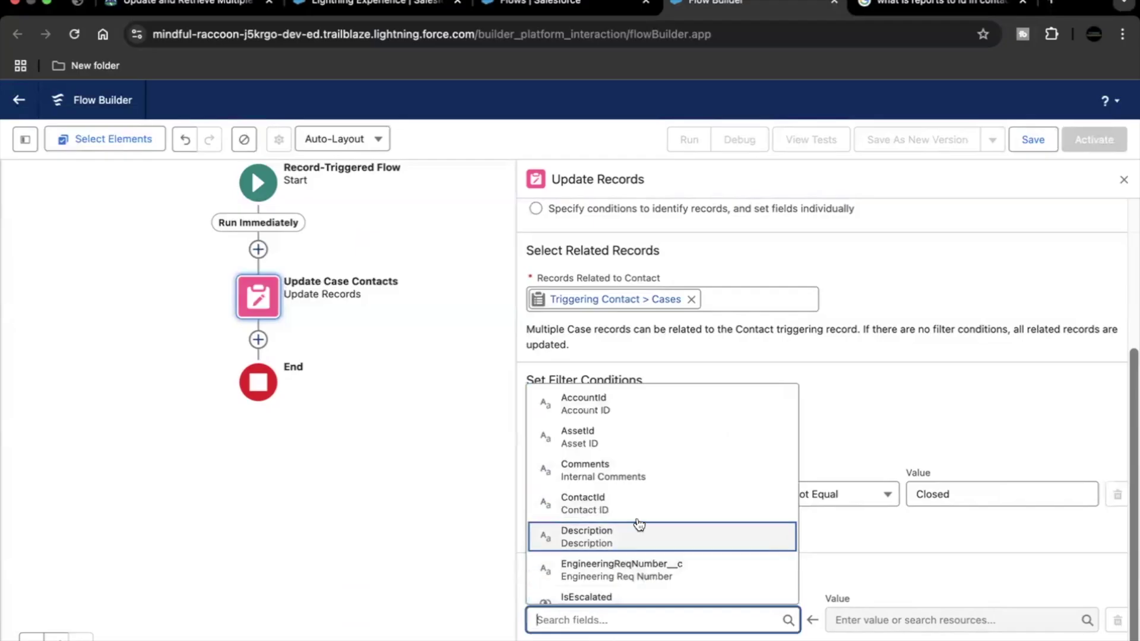
pyautogui.scroll(-3, 636, 518)
pyautogui.scroll(-2, 641, 523)
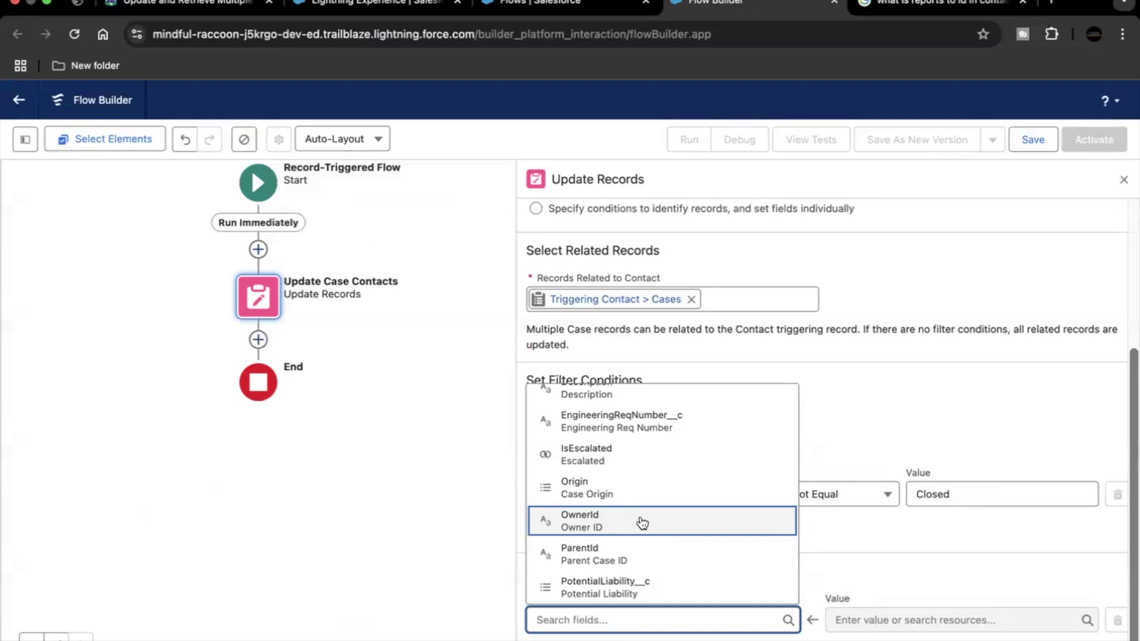
pyautogui.press('Up')
pyautogui.press('Up')
pyautogui.scroll(-4, 674, 543)
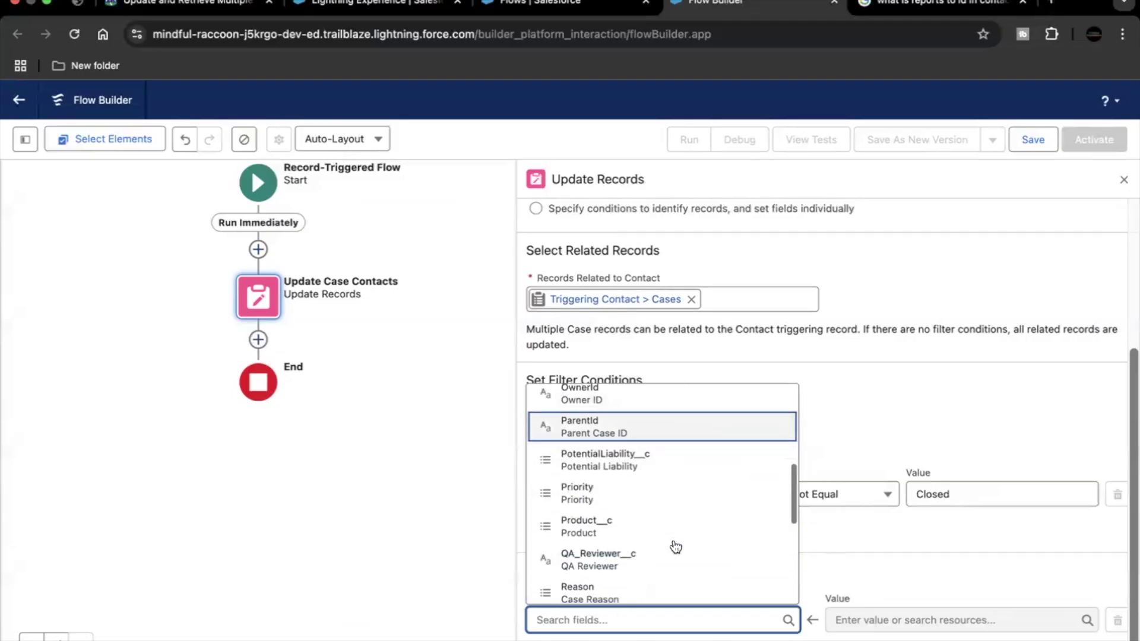
pyautogui.scroll(-5, 676, 545)
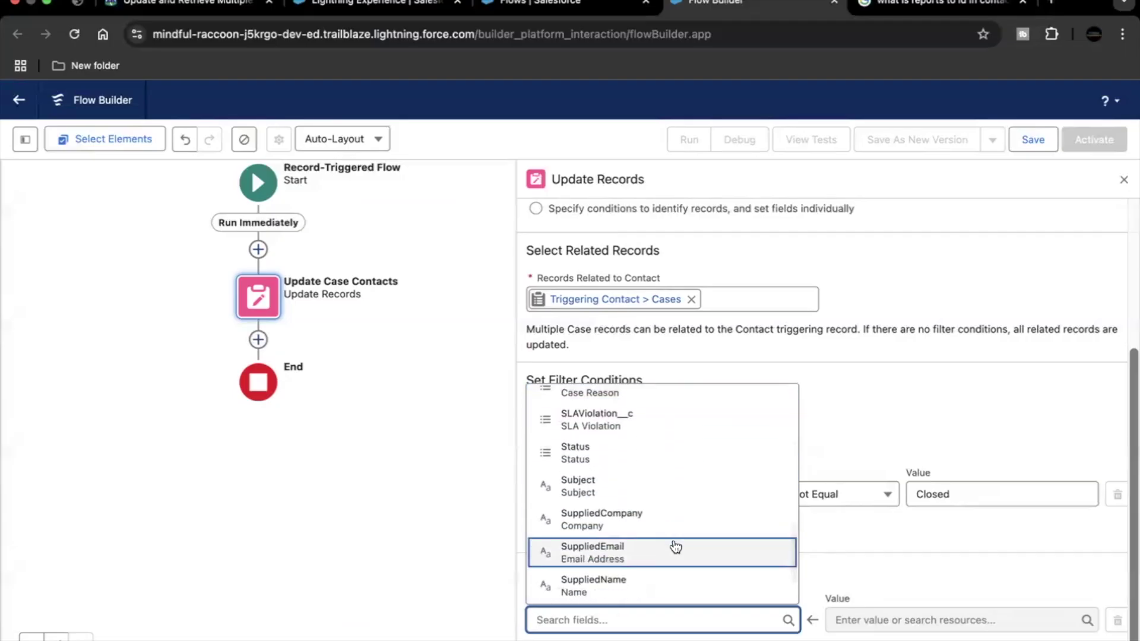
pyautogui.scroll(10, 676, 542)
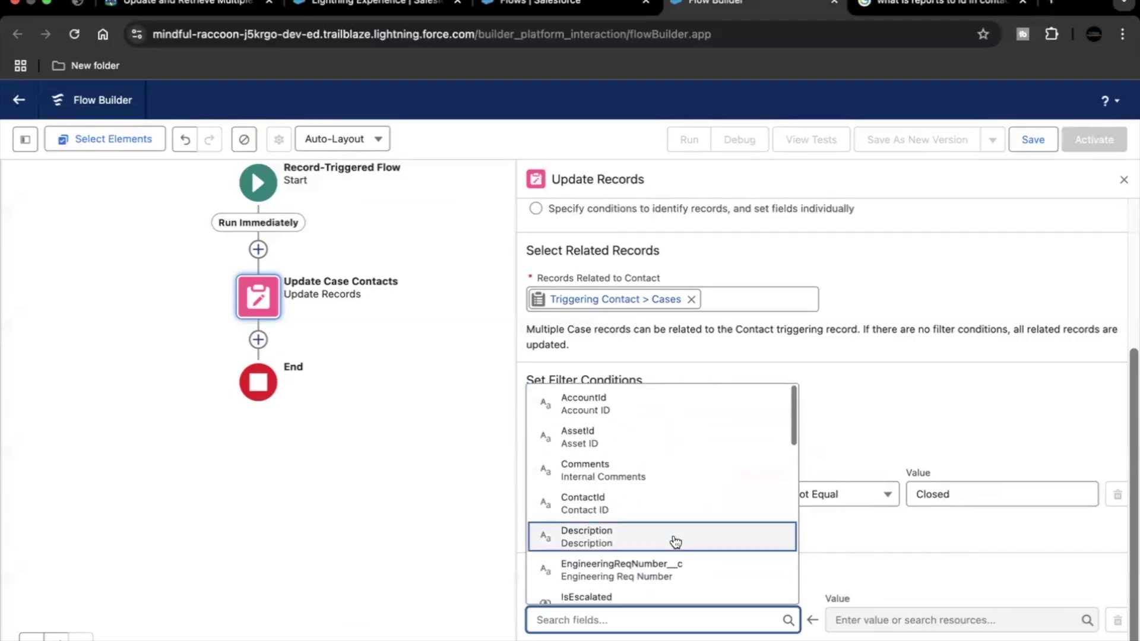
pyautogui.click(398, 466)
pyautogui.click(611, 620)
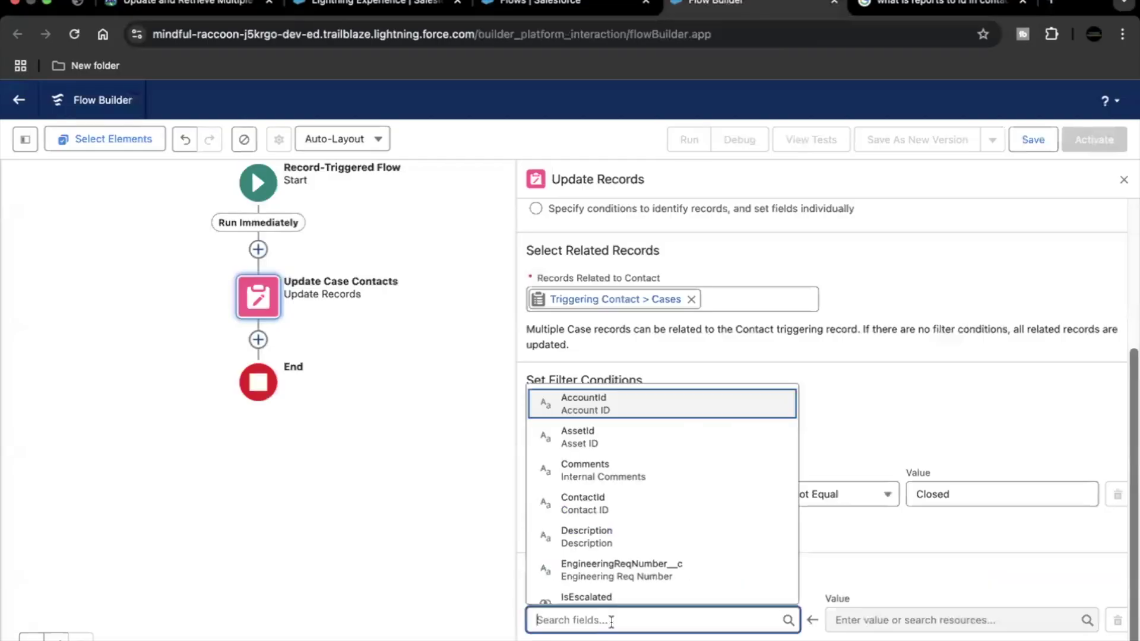
pyautogui.write('cont')
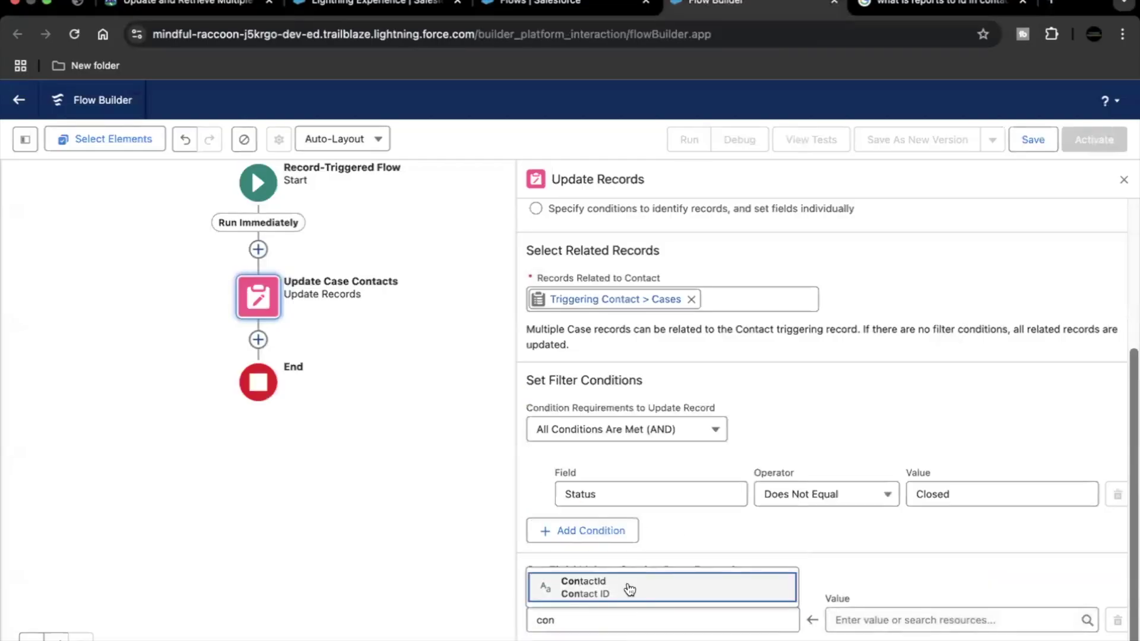
pyautogui.click(630, 586)
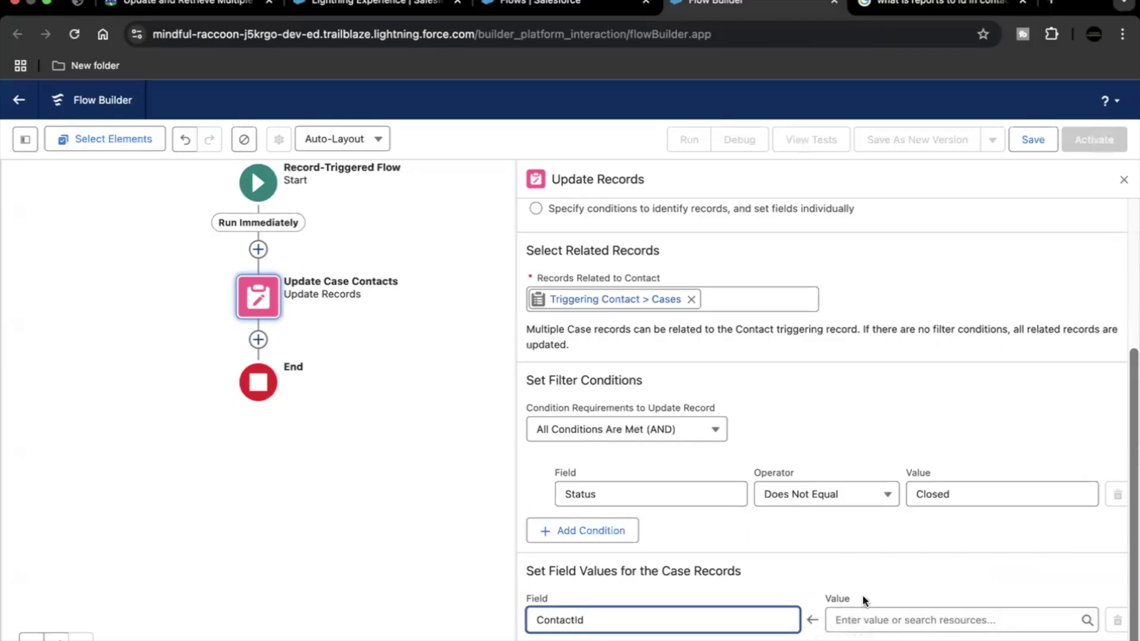
# Step: Set ContactId's value to {!$Record.ReportsToId}, the triggering contact's Reports To
pyautogui.click(857, 622)
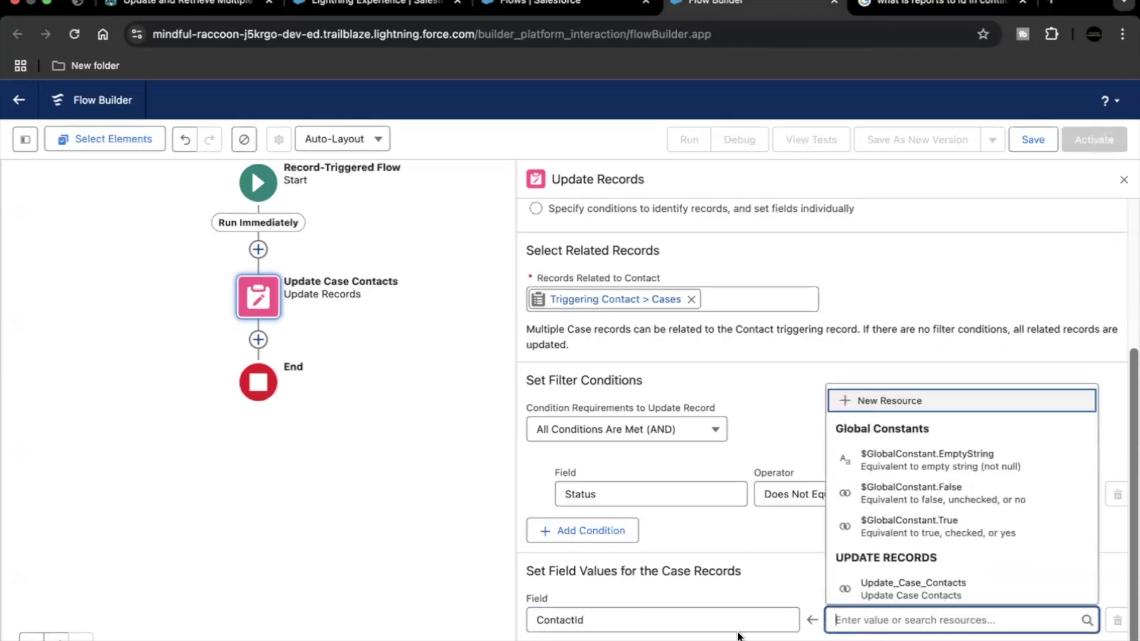
pyautogui.write('{!$Record.rep')
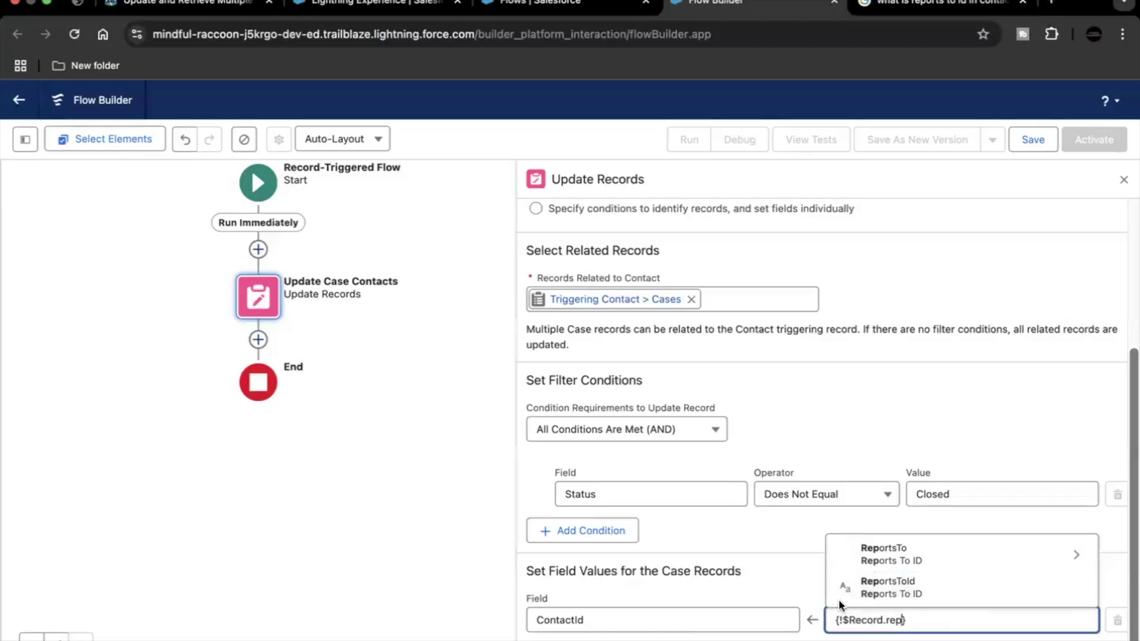
pyautogui.click(866, 588)
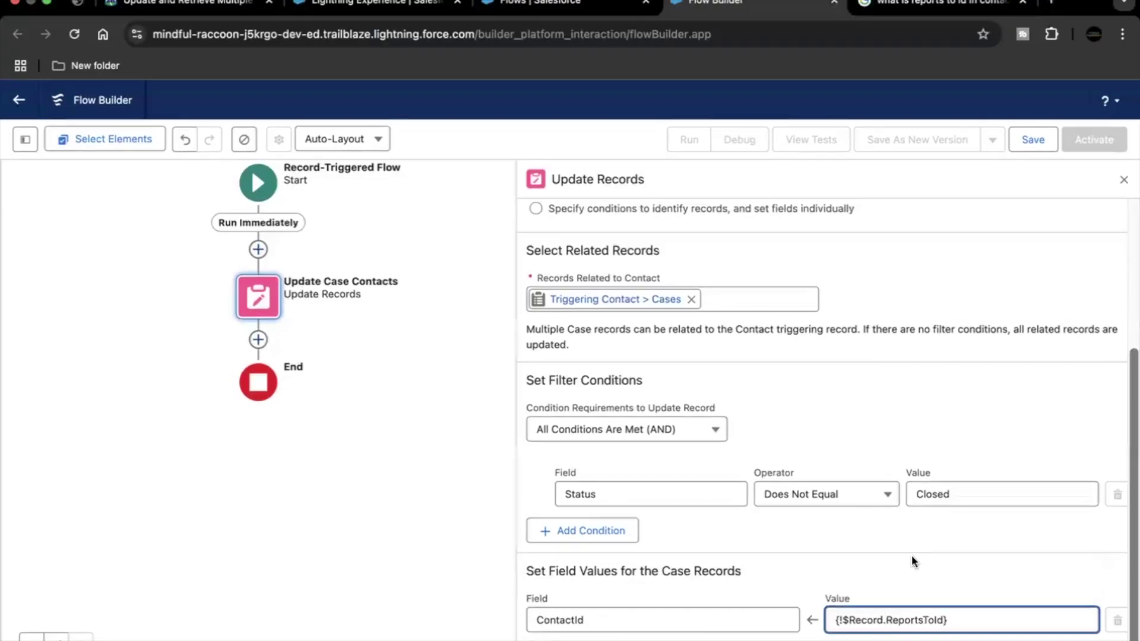
# Step: Save the flow with the label 'Update Cases When Contact Becomes Inactive'
pyautogui.click(1122, 180)
pyautogui.click(1031, 140)
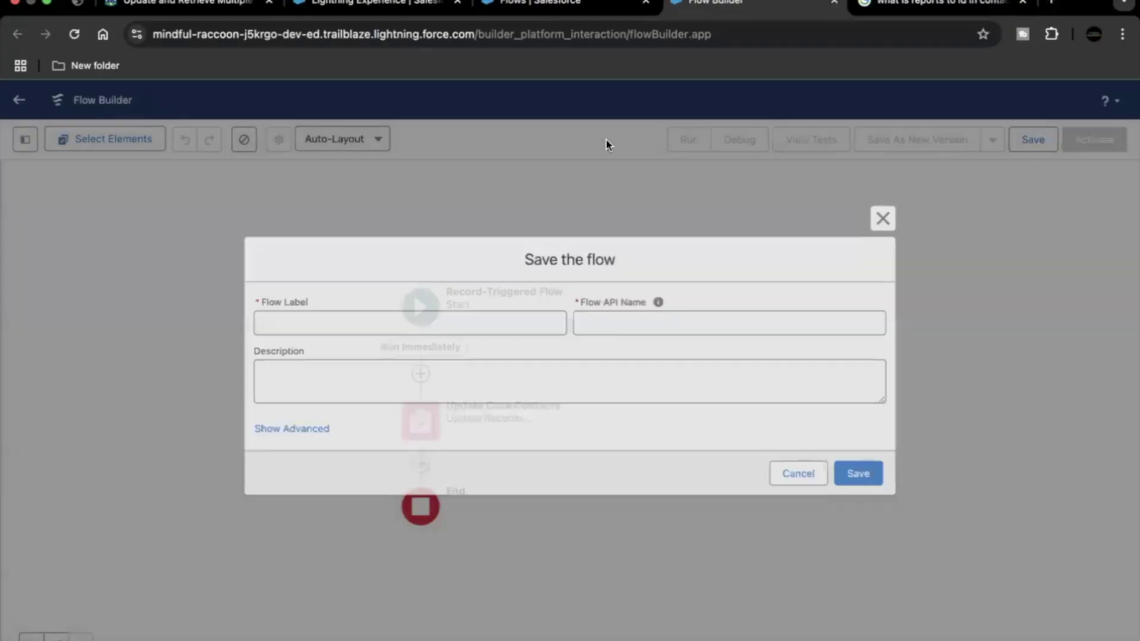
pyautogui.click(138, 5)
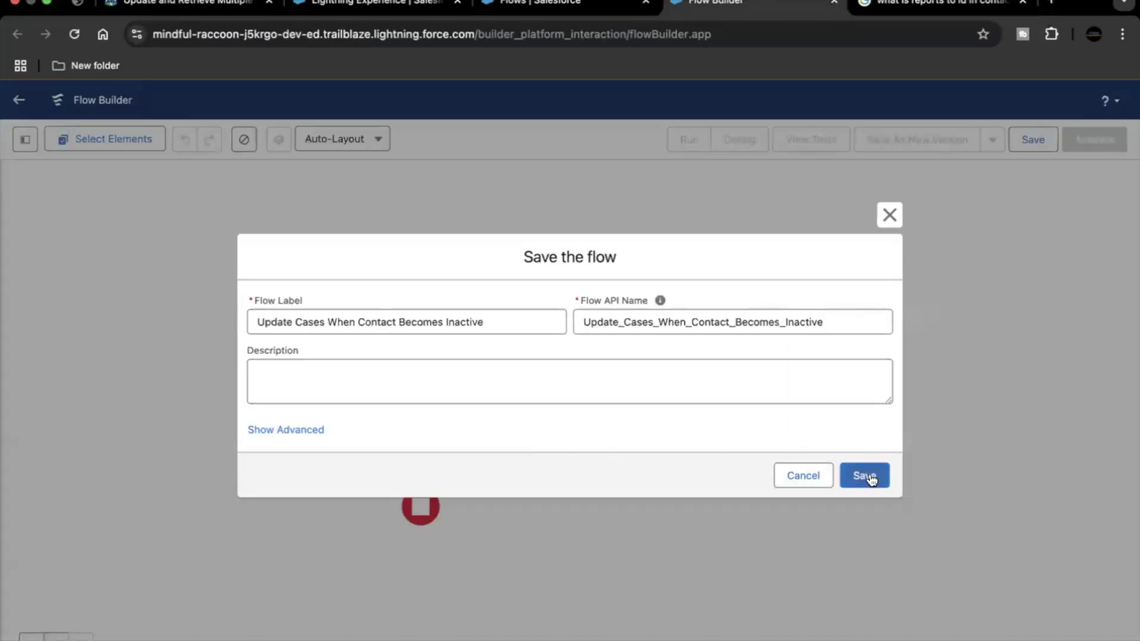
pyautogui.click(870, 476)
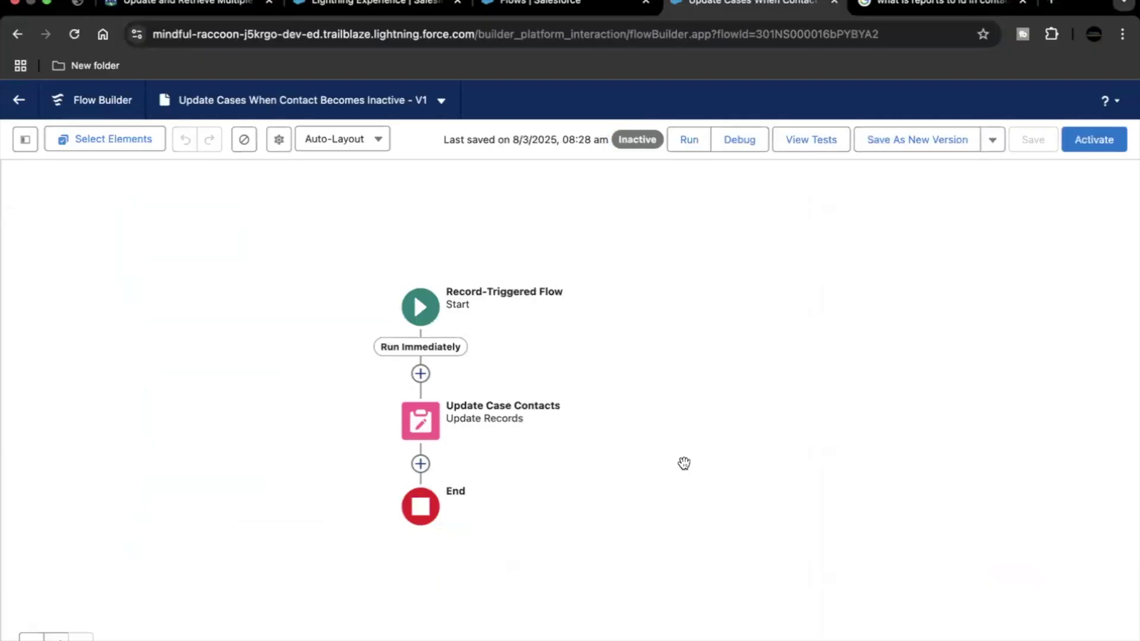
# Step: Activate the saved flow so its status shows Active
pyautogui.click(1094, 140)
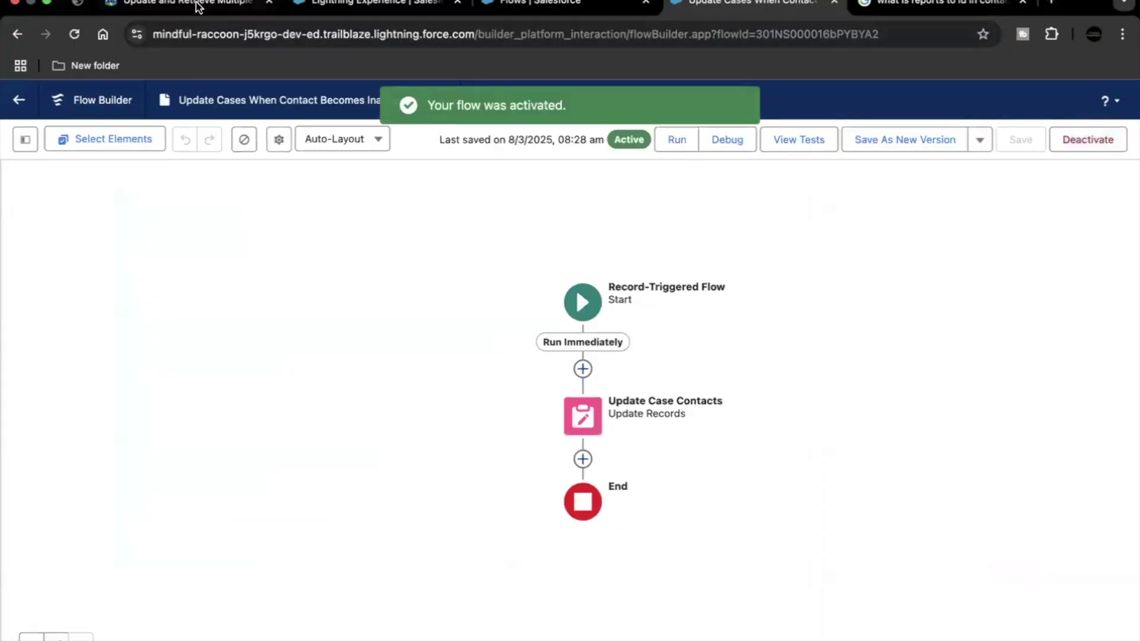
pyautogui.click(198, 6)
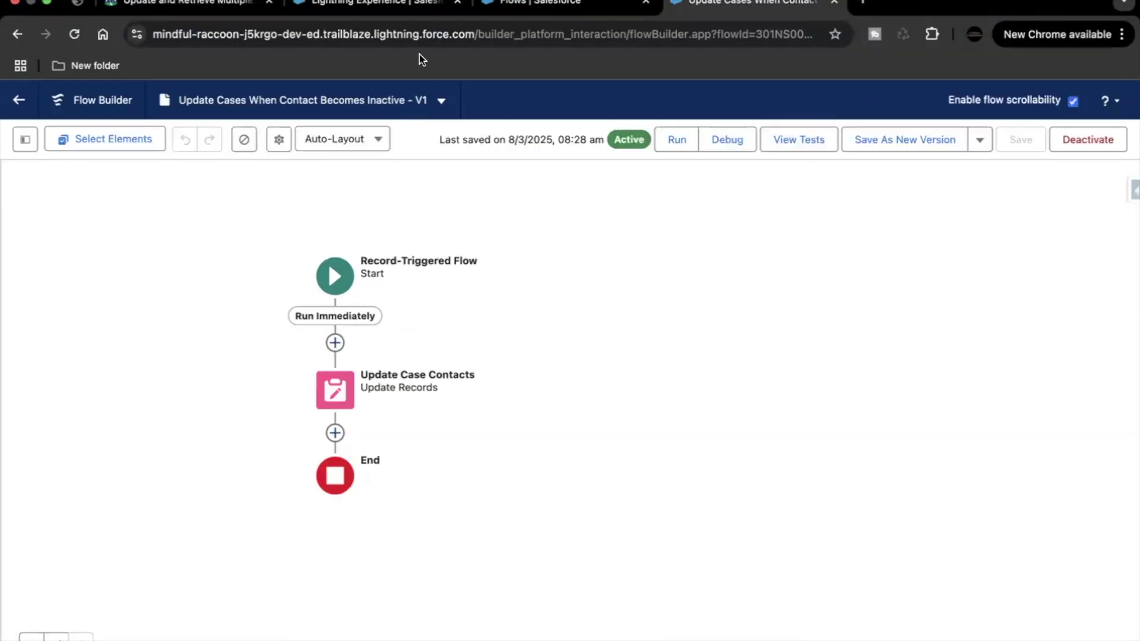
# Step: In the Playground org, open Contacts via App Launcher search 'cont' and open the first contact
pyautogui.click(380, 5)
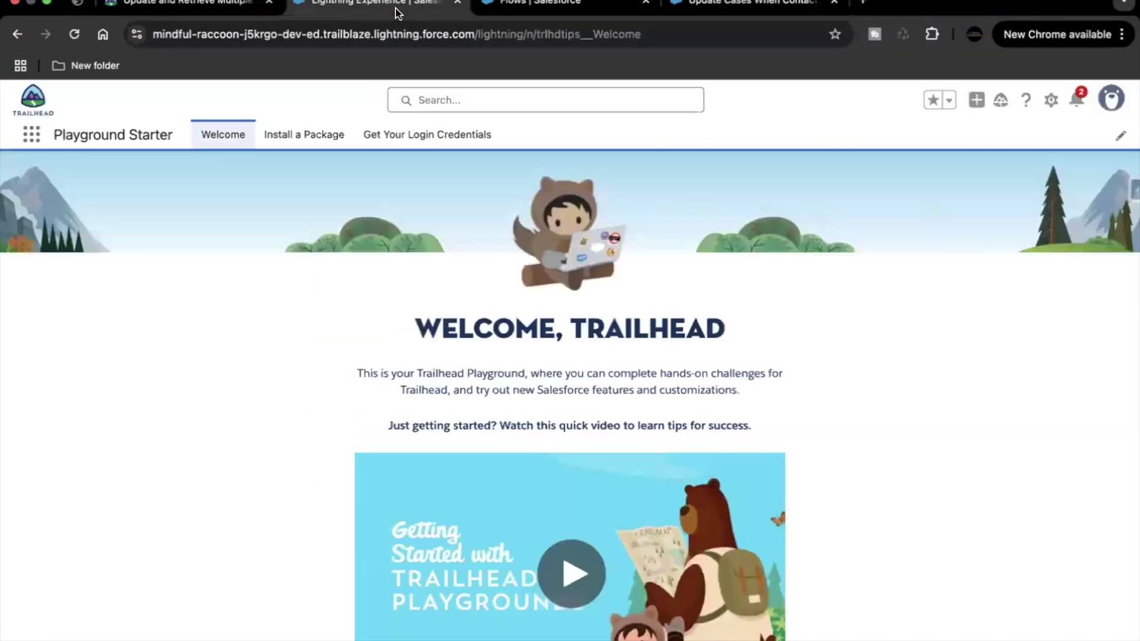
pyautogui.click(37, 135)
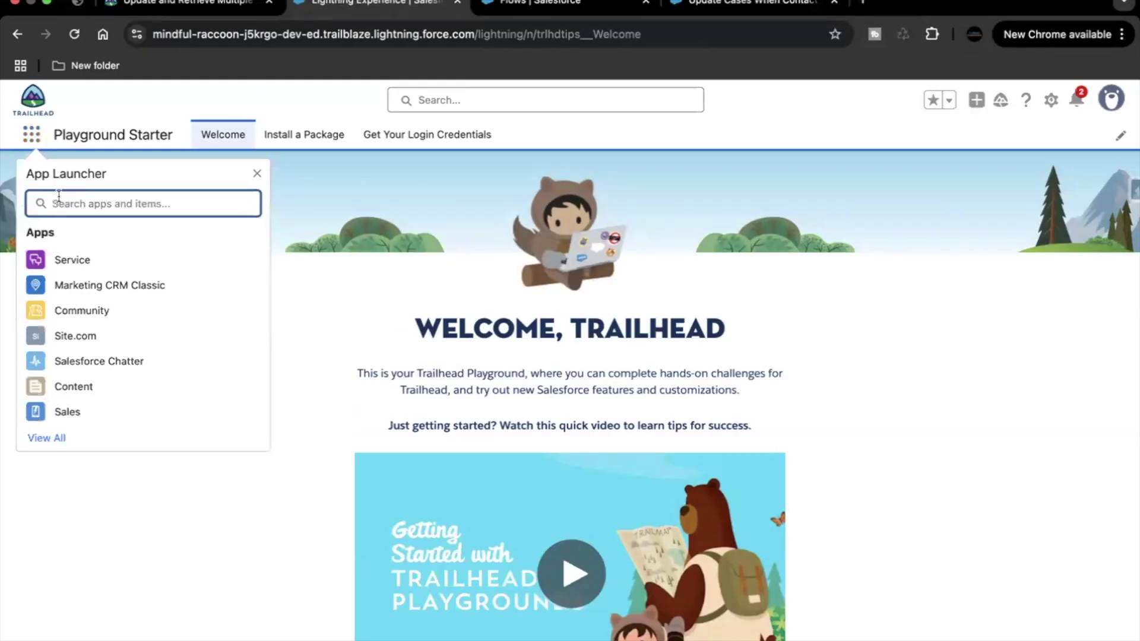
pyautogui.write('cont')
pyautogui.click(143, 379)
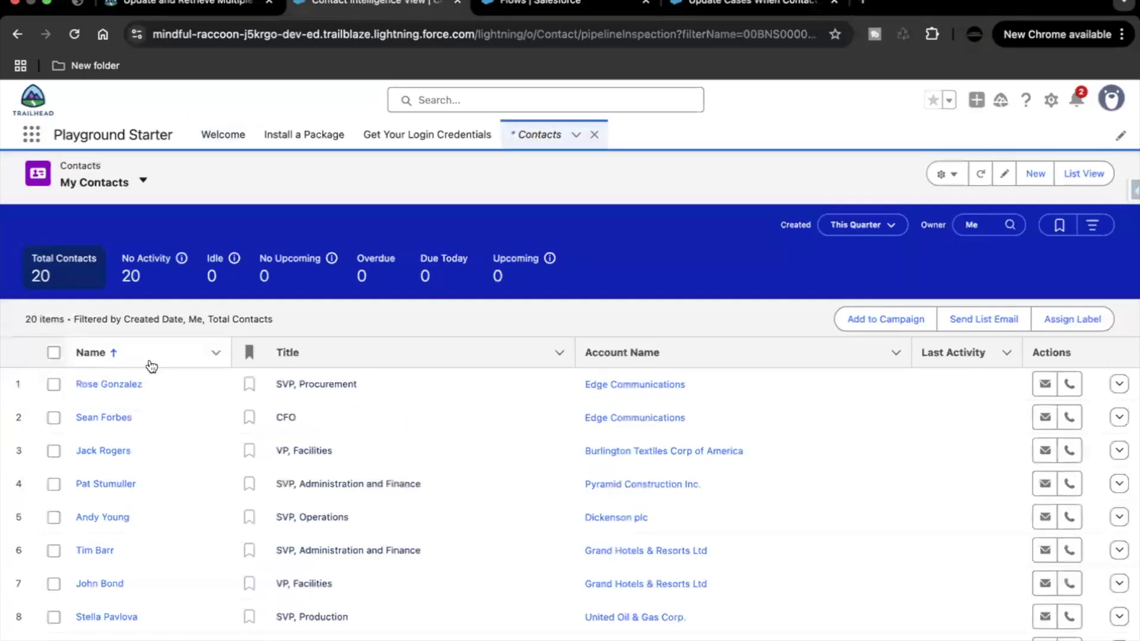
pyautogui.click(127, 384)
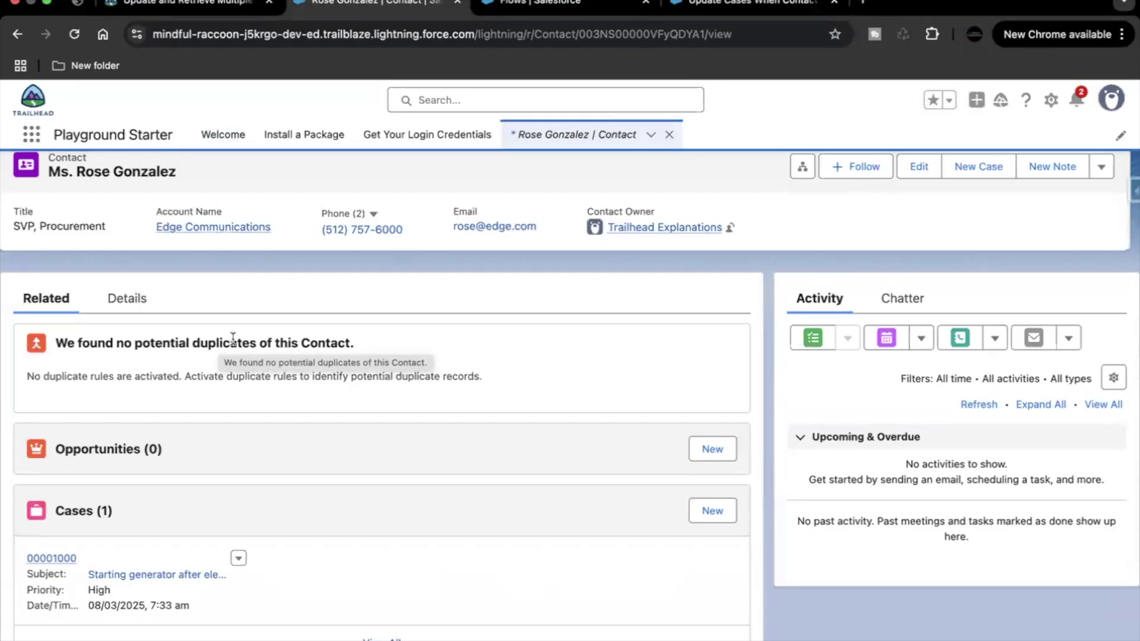
# Step: Review the Start element's entry conditions, then view the contact's Details: Active unchecked, Reports To blank
pyautogui.click(708, 8)
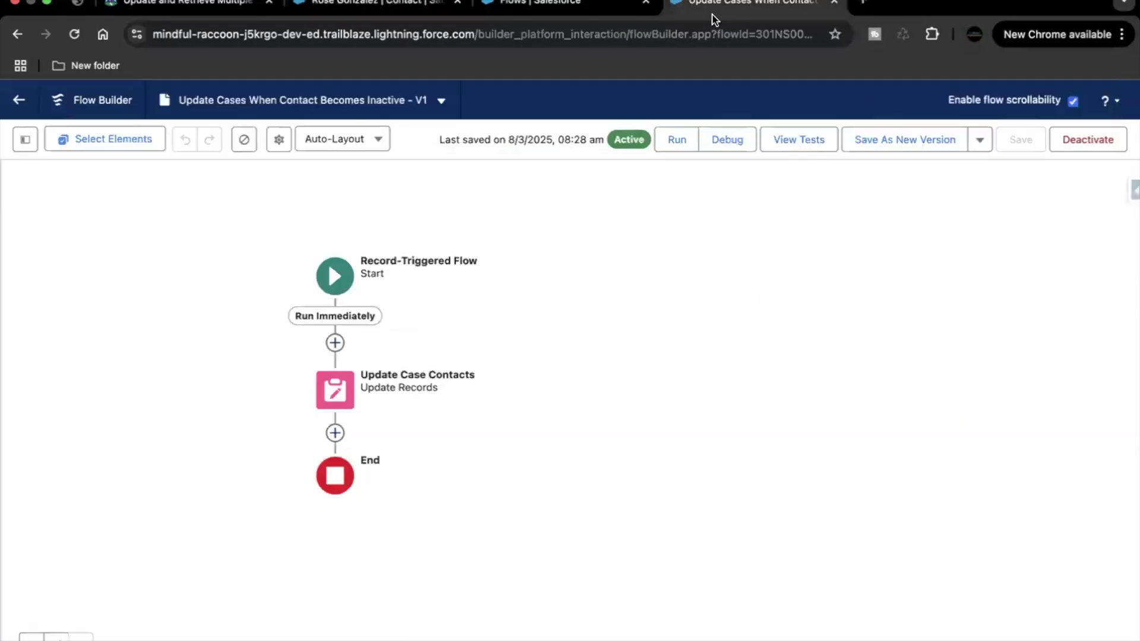
pyautogui.click(328, 263)
pyautogui.click(433, 361)
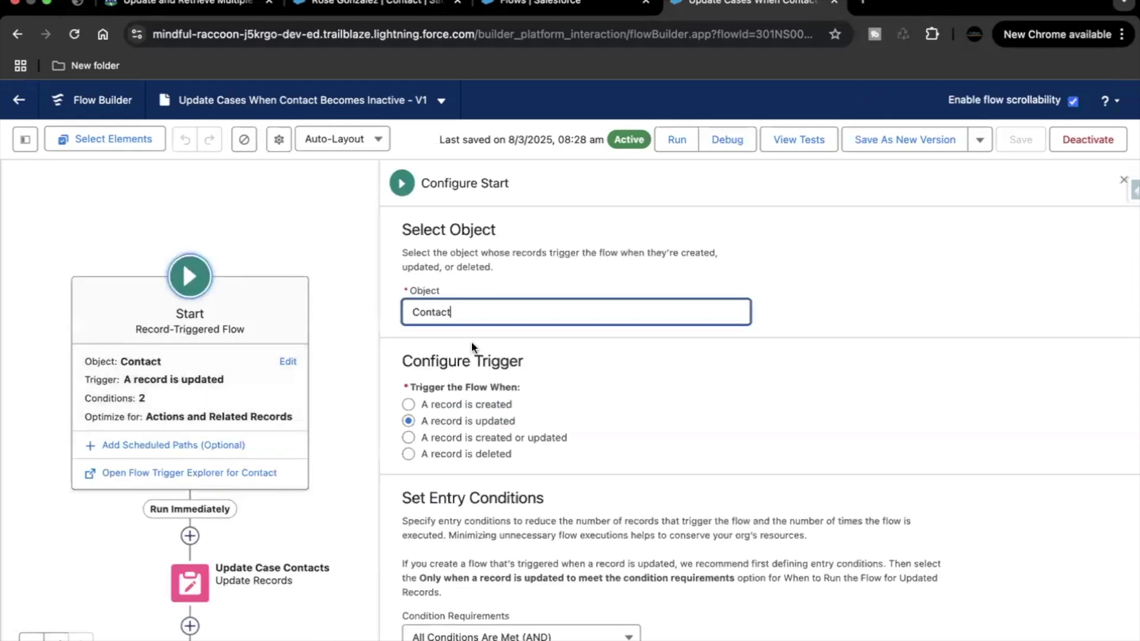
pyautogui.scroll(-2, 661, 394)
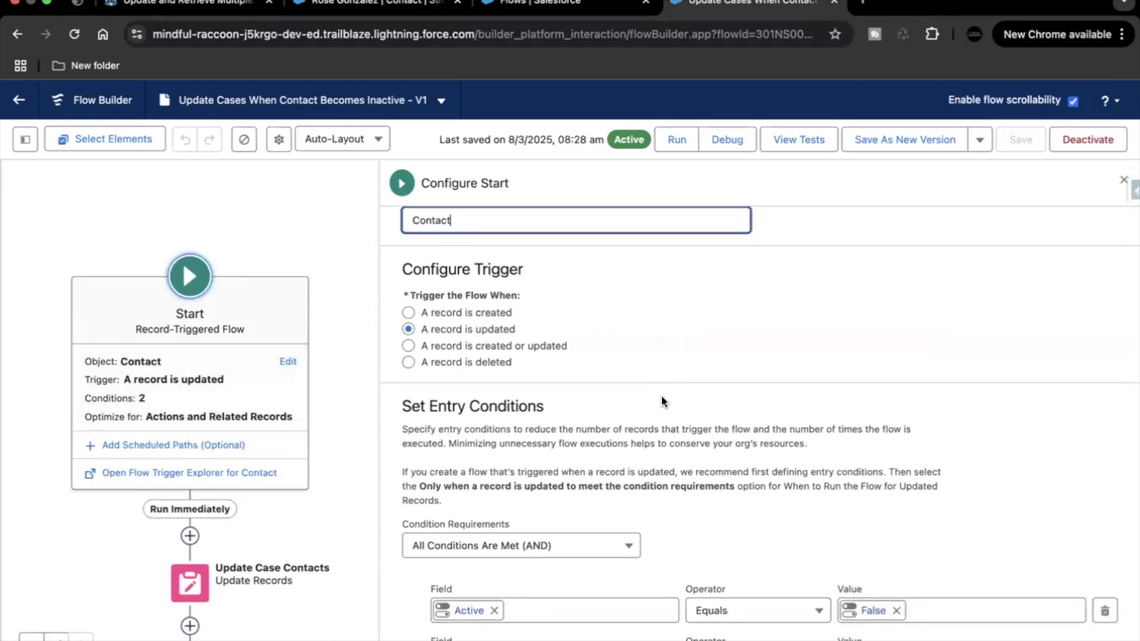
pyautogui.scroll(-2, 661, 398)
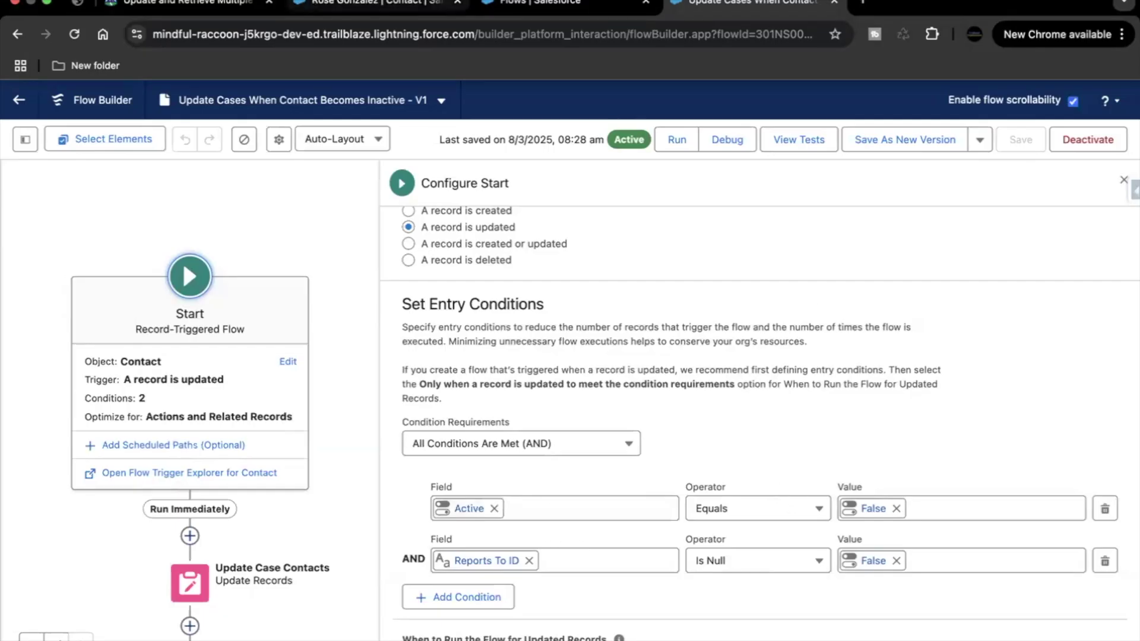
pyautogui.click(391, 4)
pyautogui.click(127, 300)
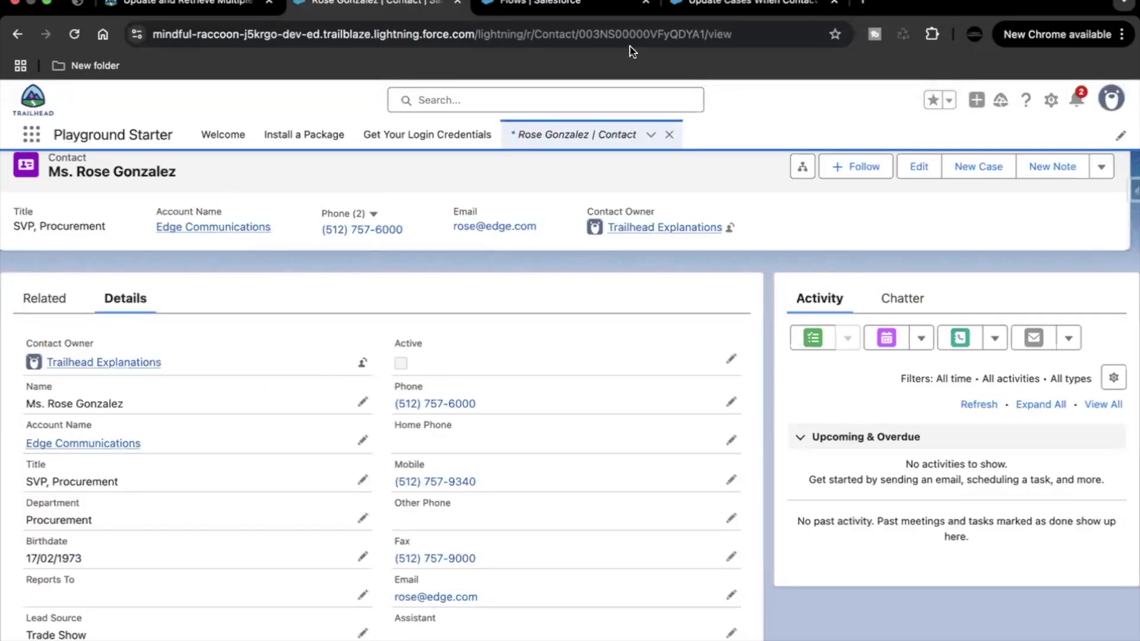
pyautogui.click(748, 5)
pyautogui.click(324, 5)
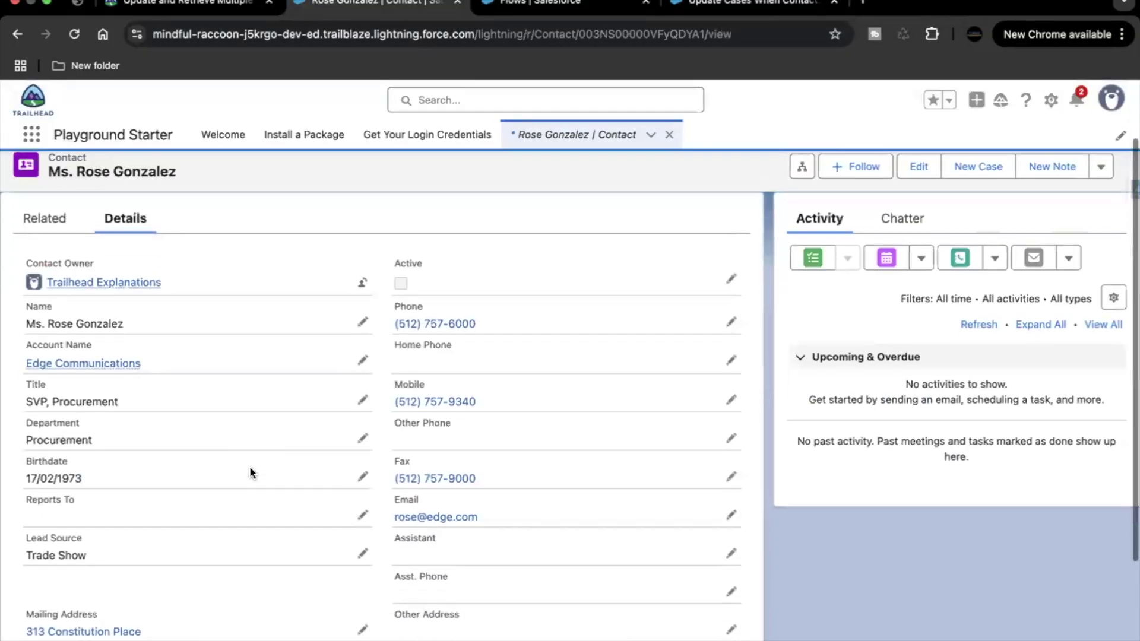
pyautogui.scroll(-1, 249, 469)
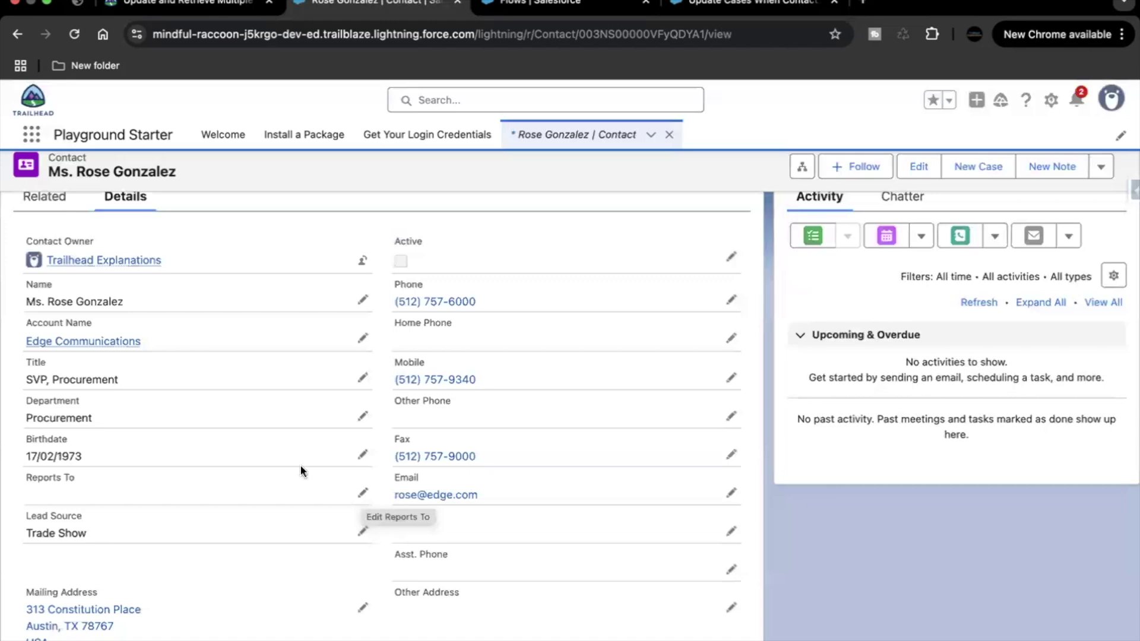
pyautogui.scroll(1, 283, 240)
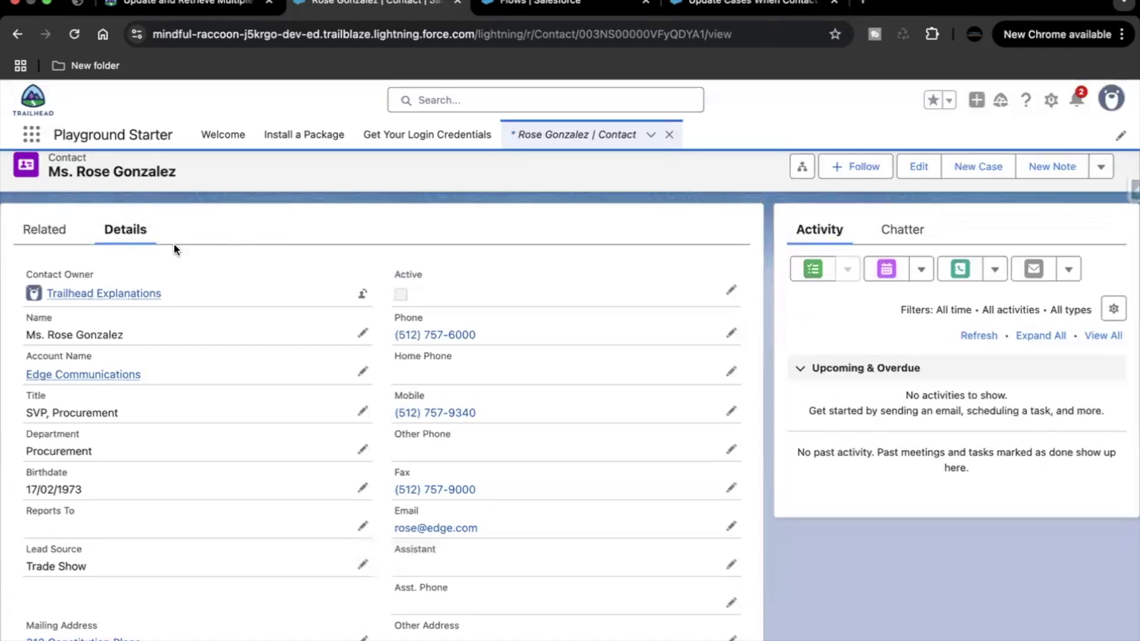
pyautogui.click(63, 245)
pyautogui.click(724, 5)
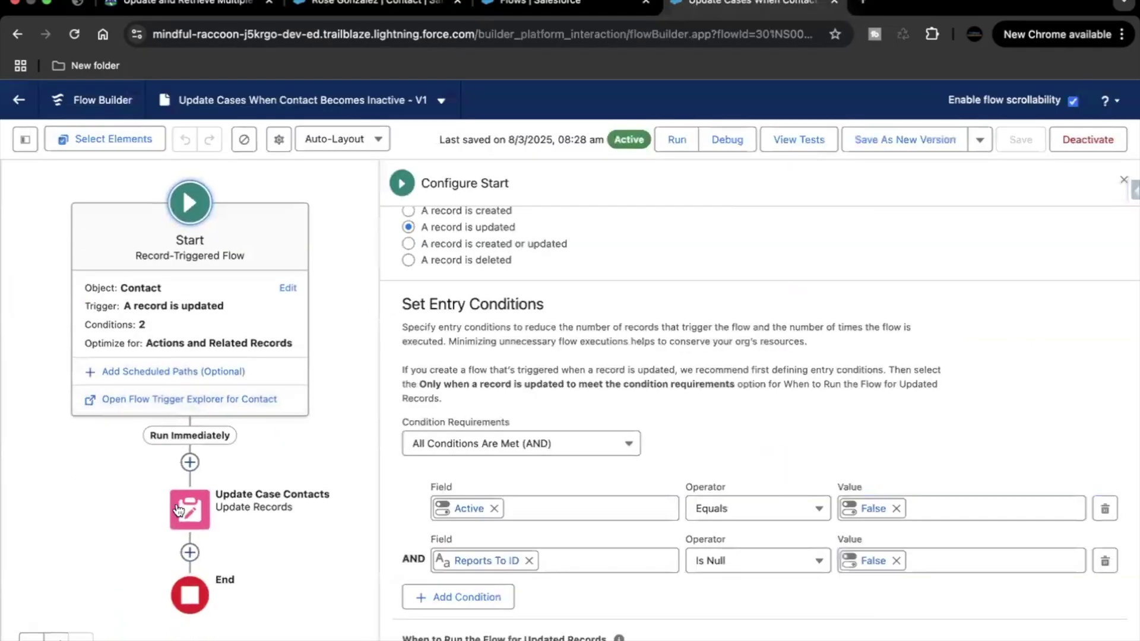
pyautogui.click(176, 504)
pyautogui.scroll(-3, 699, 479)
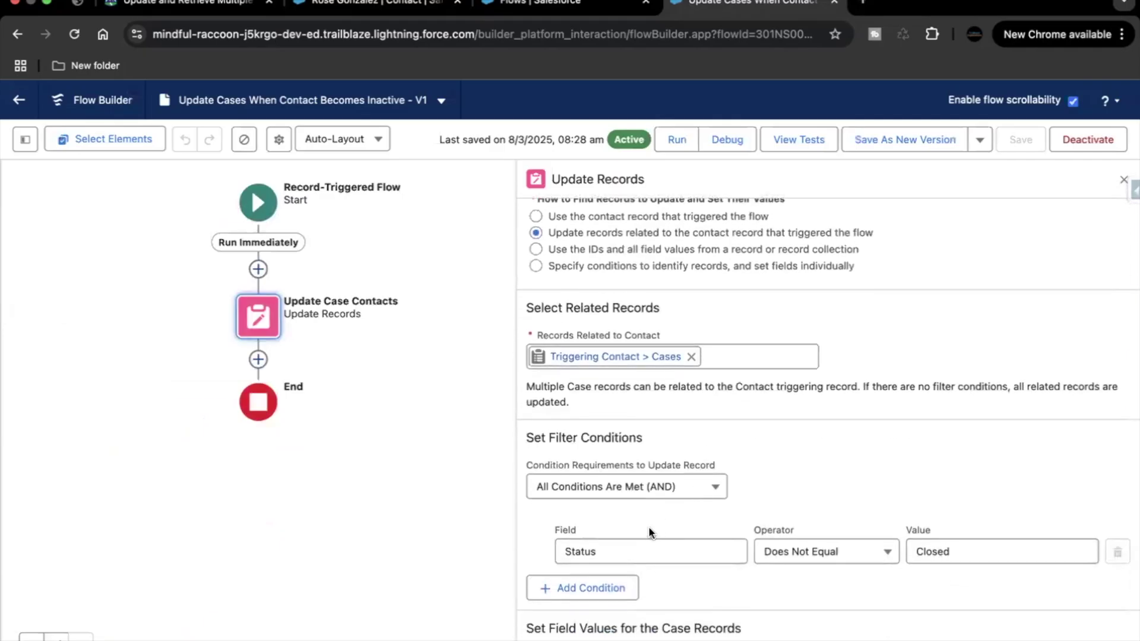
pyautogui.scroll(-2, 648, 532)
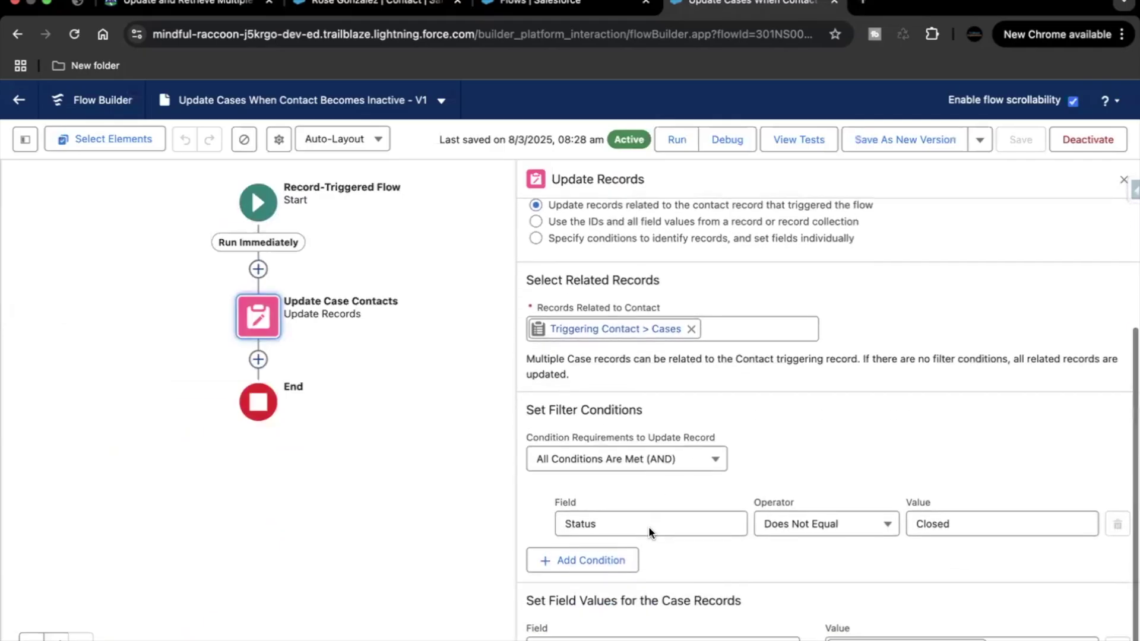
pyautogui.scroll(-1, 648, 526)
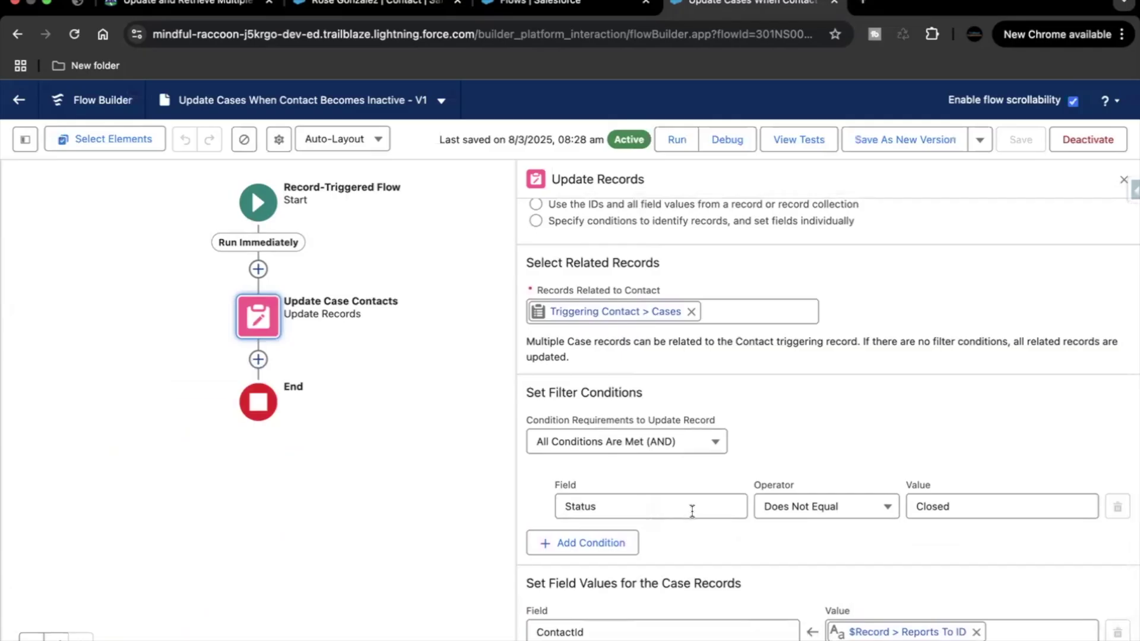
pyautogui.scroll(-1, 644, 494)
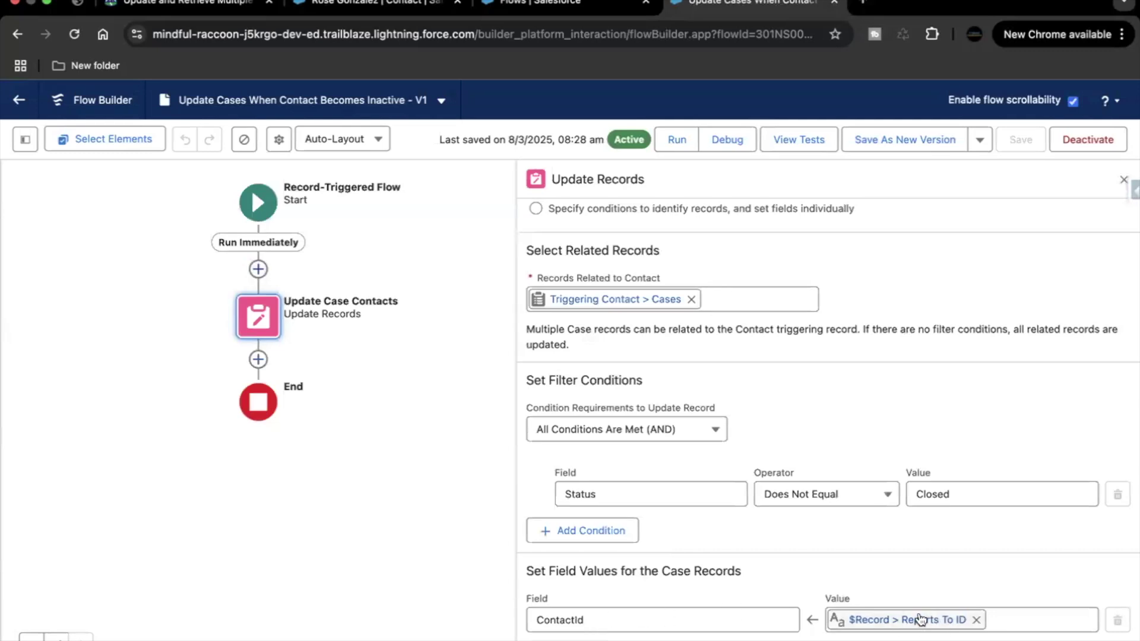
# Step: Change case 00001000's Status from Closed to New and save it
pyautogui.click(372, 12)
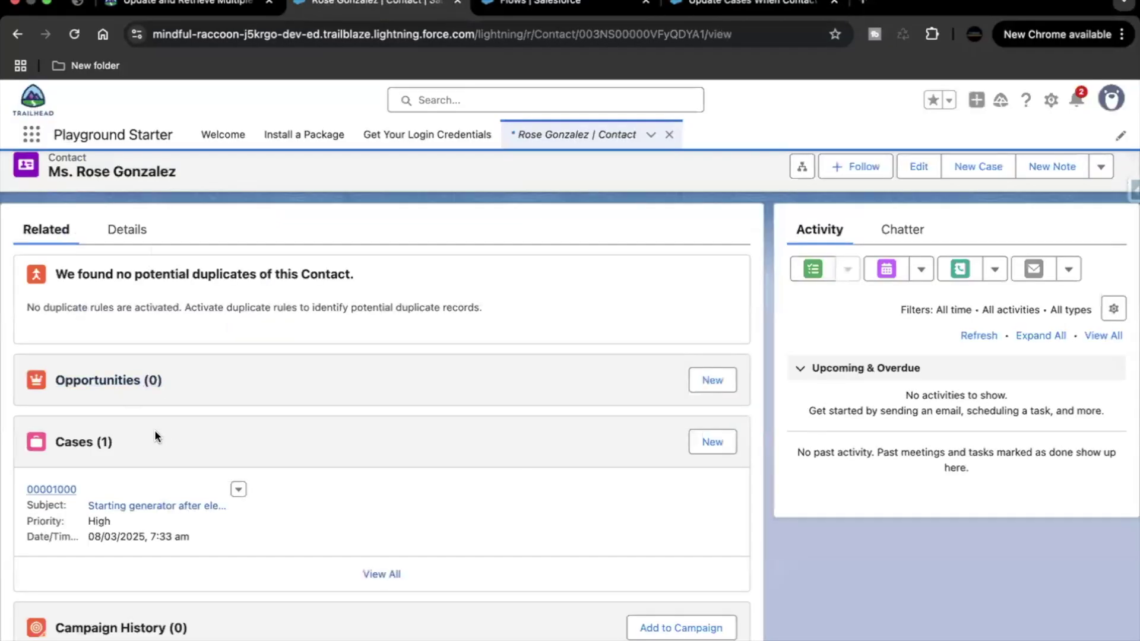
pyautogui.click(58, 490)
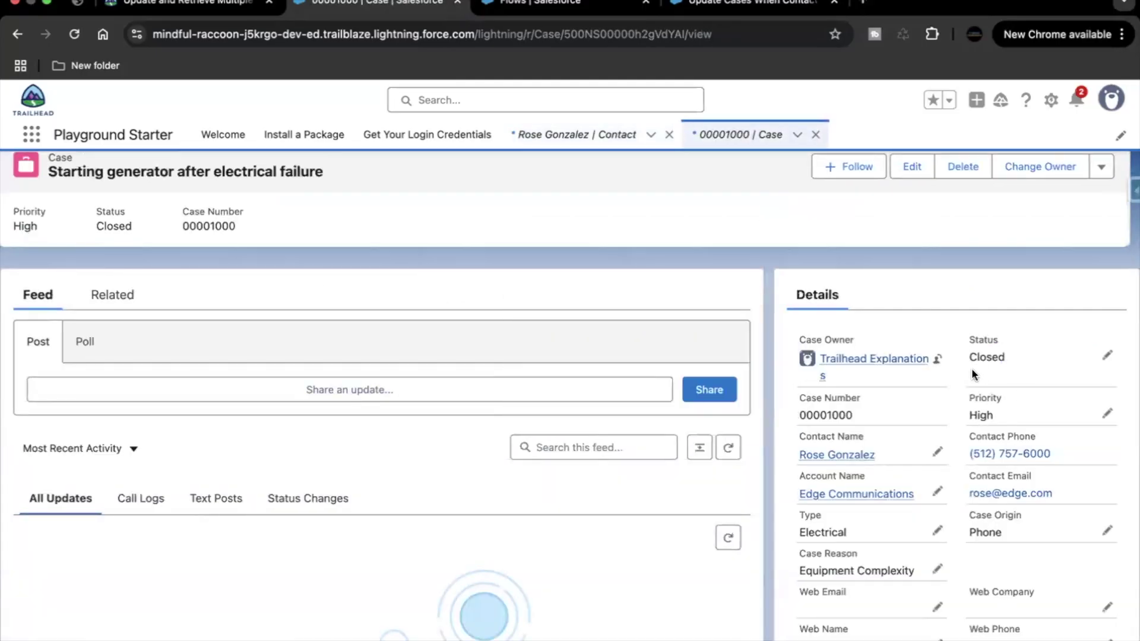
pyautogui.click(1103, 359)
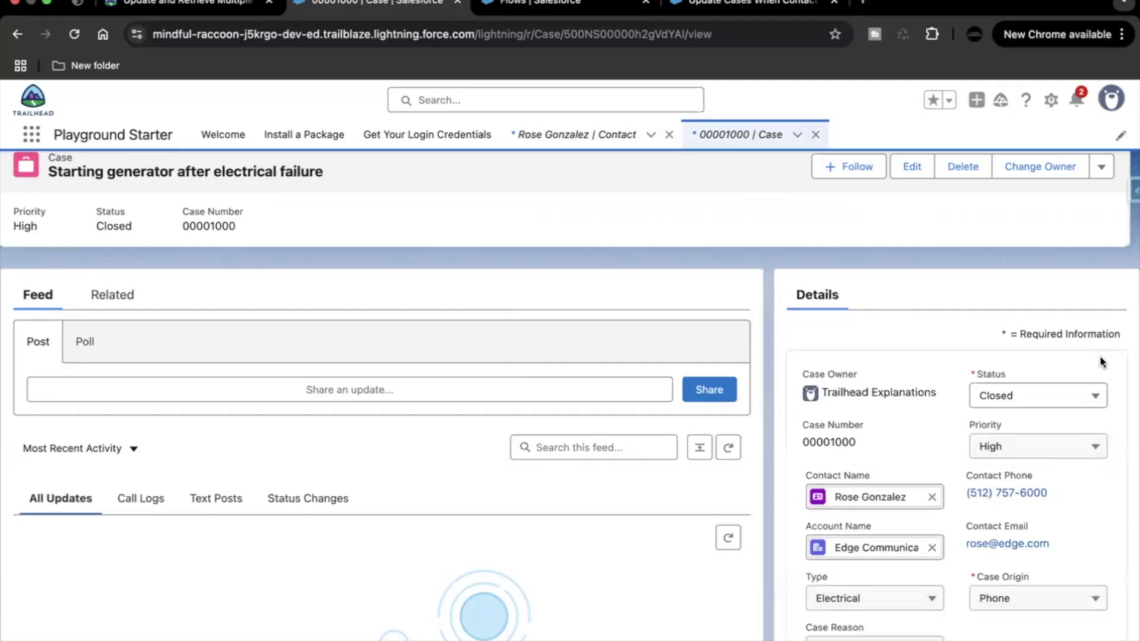
pyautogui.click(1026, 398)
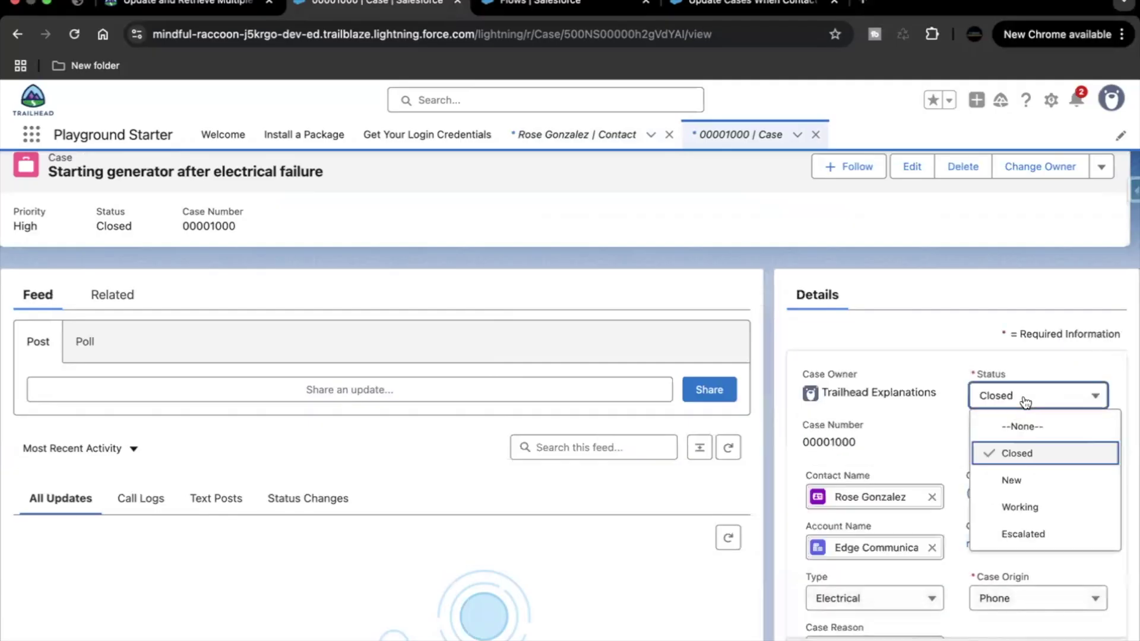
pyautogui.click(1009, 479)
pyautogui.click(852, 578)
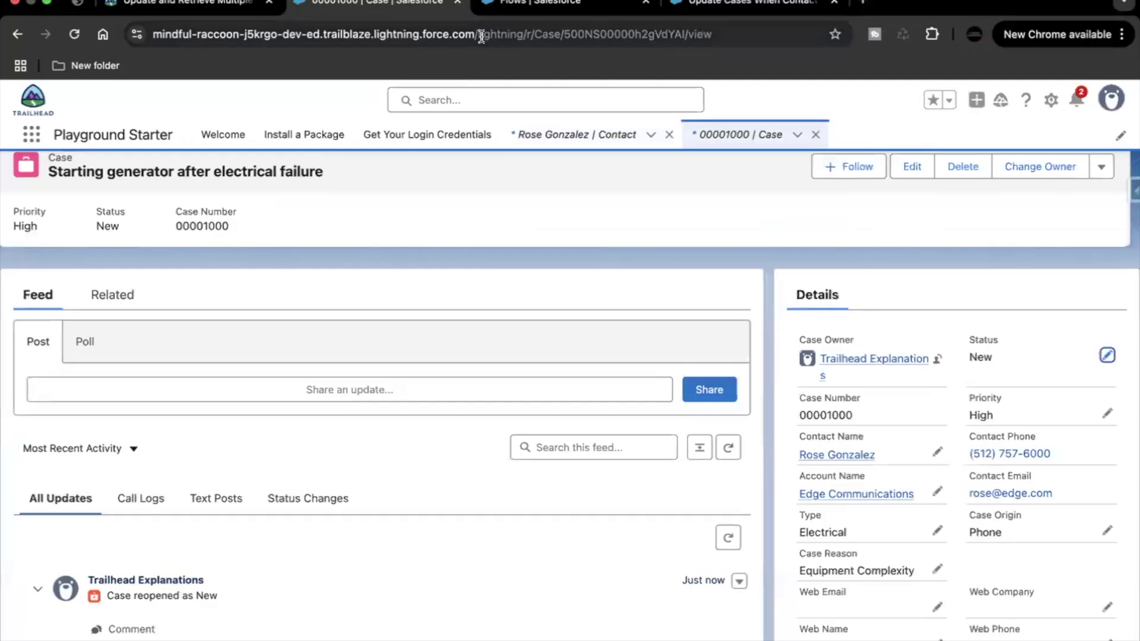
pyautogui.click(527, 6)
pyautogui.click(387, 7)
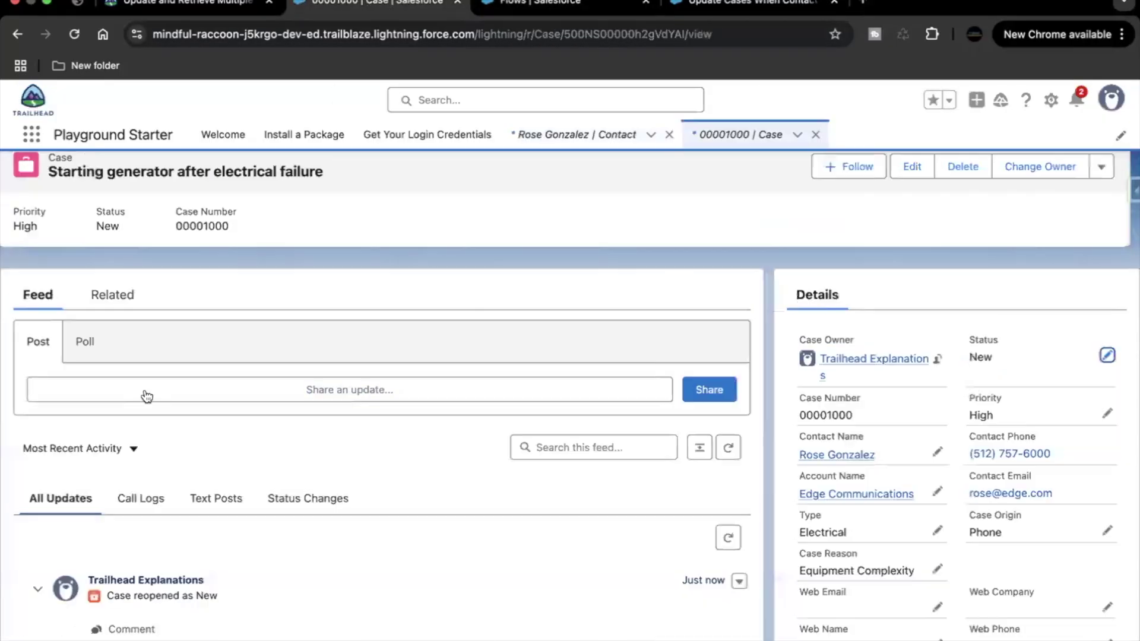
pyautogui.moveTo(833, 457)
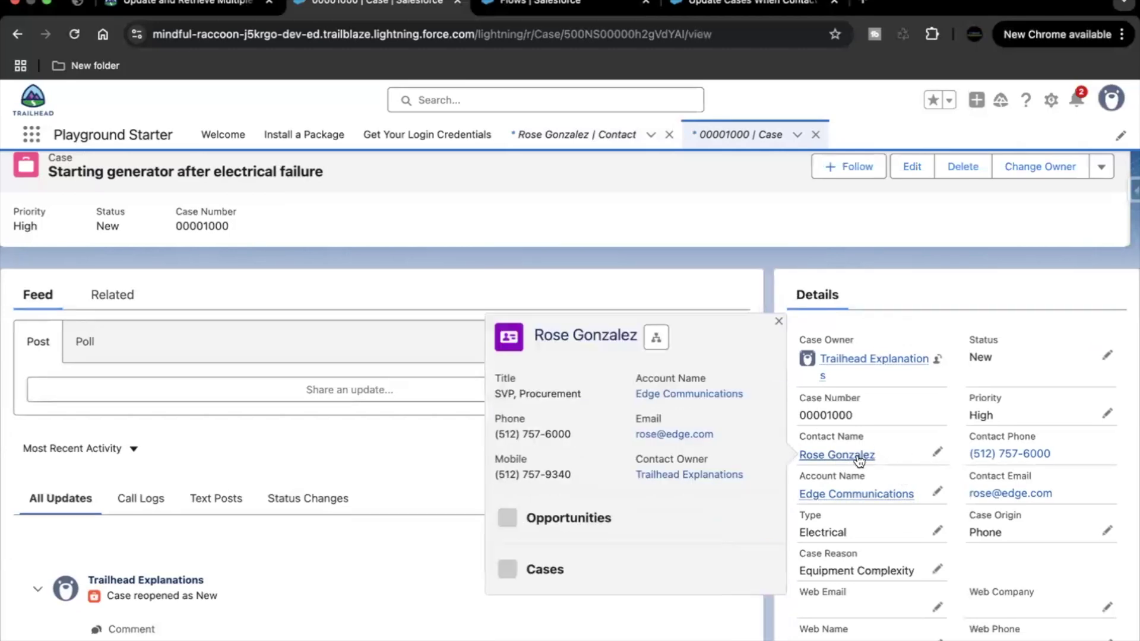
# Step: Open the case's contact in a new tab and show its Details
pyautogui.rightClick(857, 457)
pyautogui.click(903, 389)
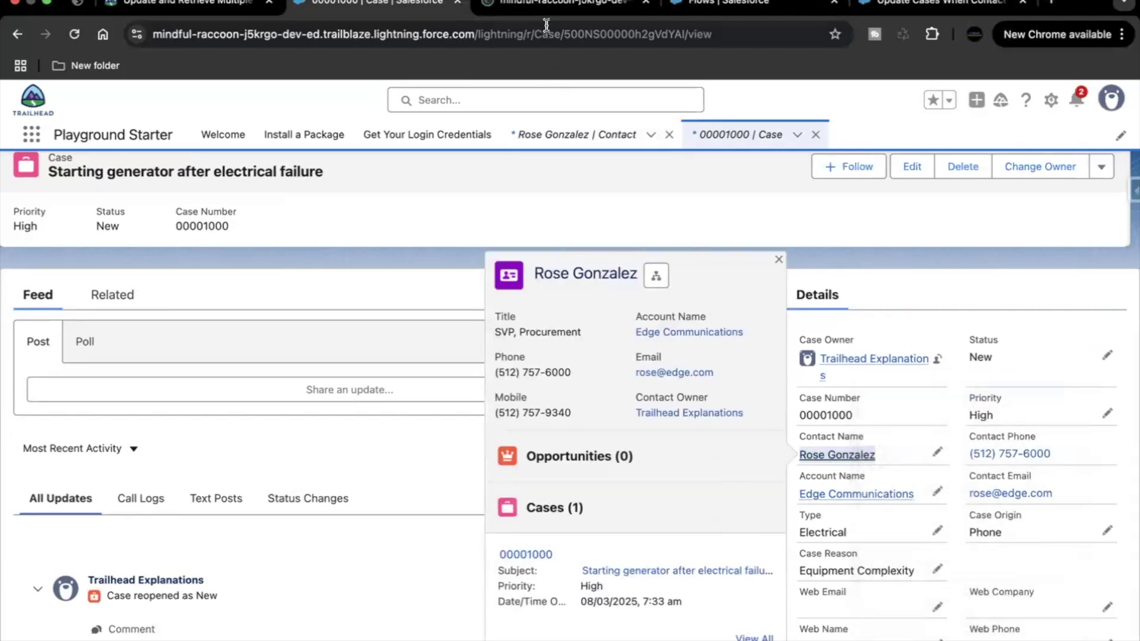
pyautogui.hotkey('ctrl', 'Tab')
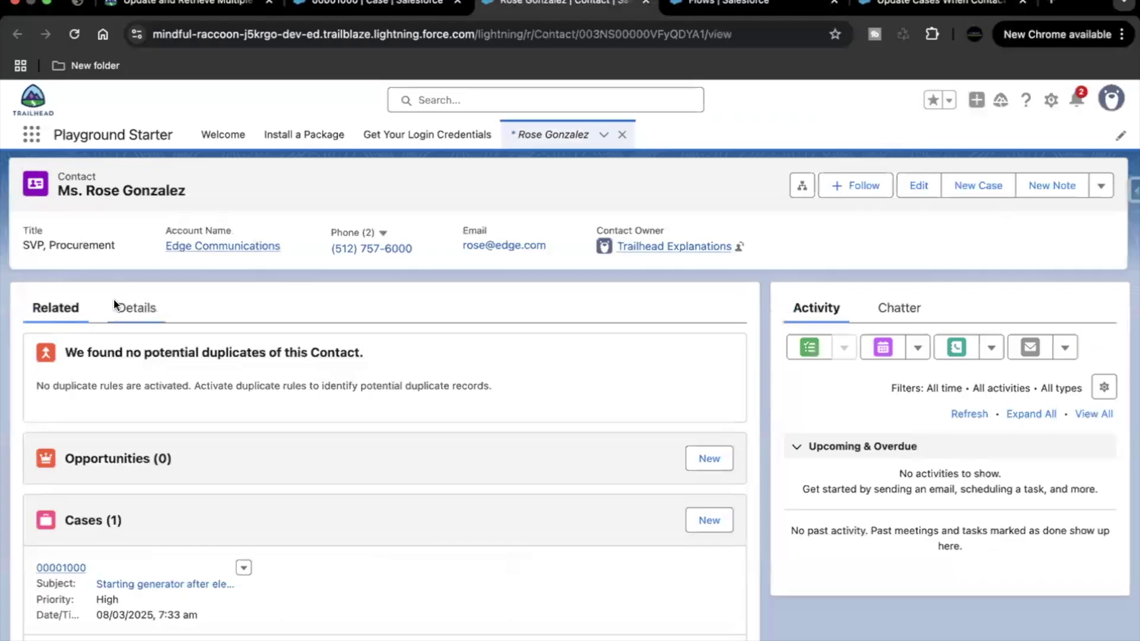
pyautogui.click(125, 306)
pyautogui.scroll(-2, 154, 565)
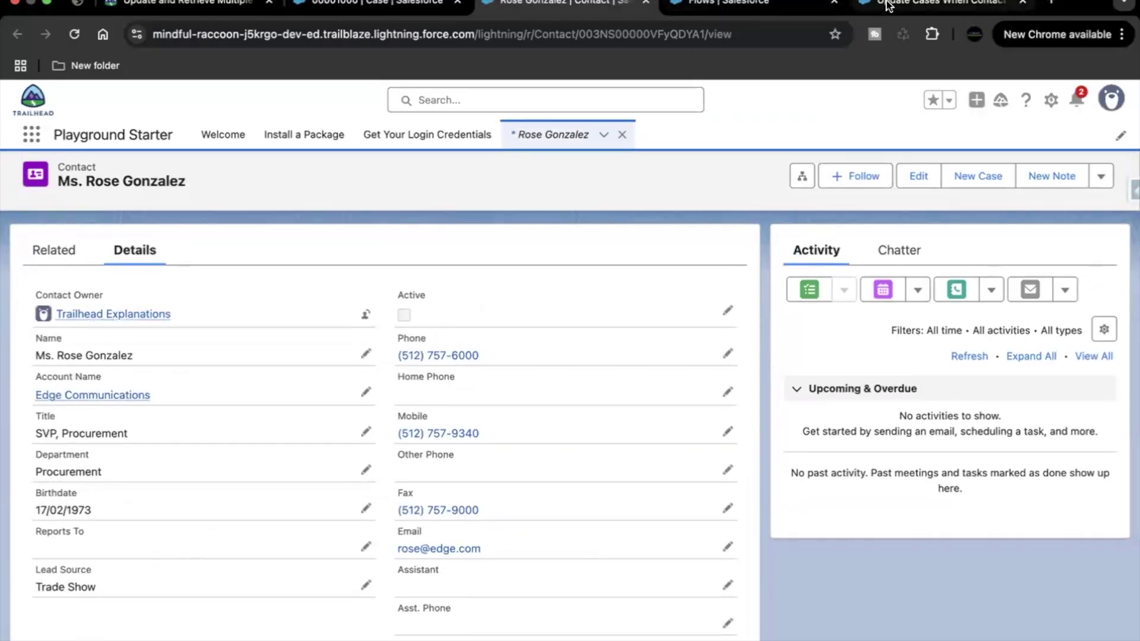
pyautogui.scroll(-1, 133, 540)
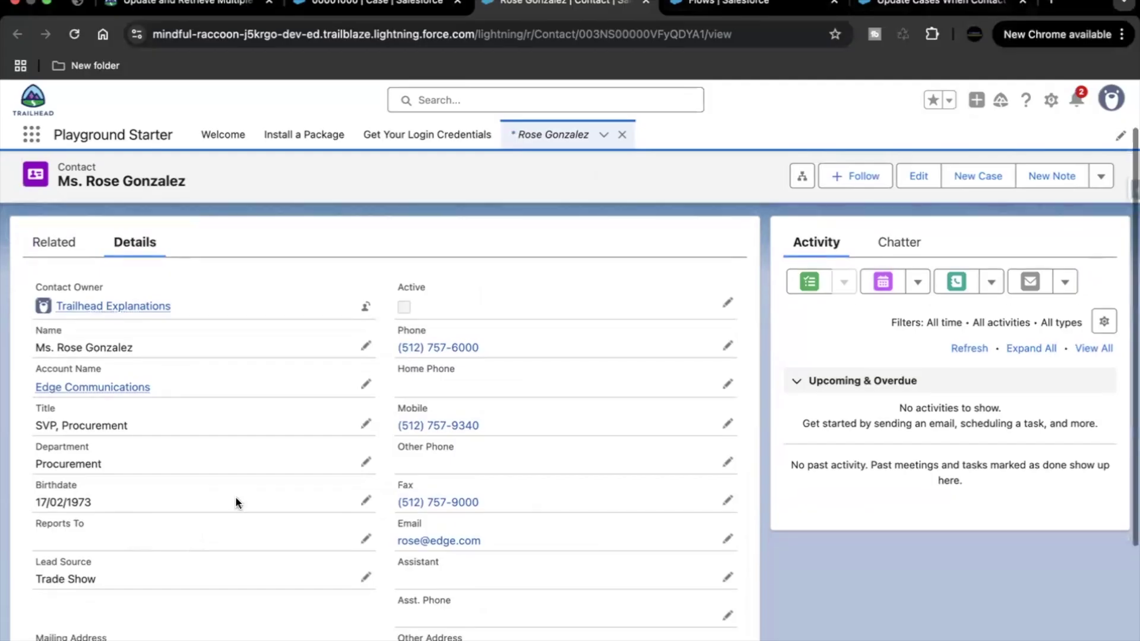
# Step: Set the contact's Reports To to another Edge Communications contact, searched by the manager's name
pyautogui.click(366, 540)
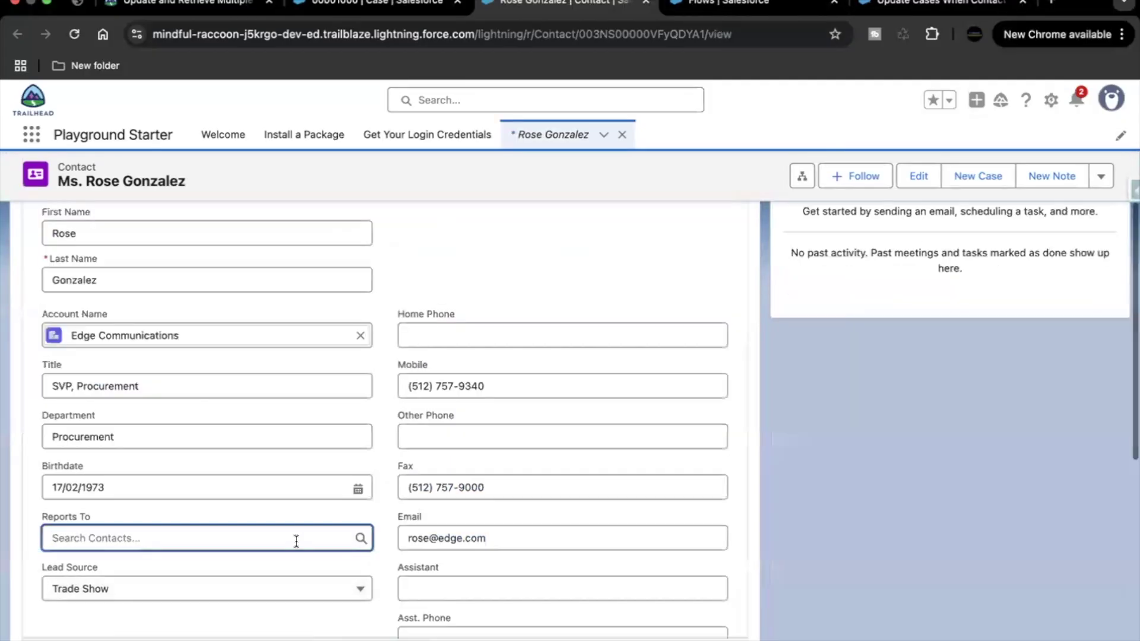
pyautogui.click(258, 540)
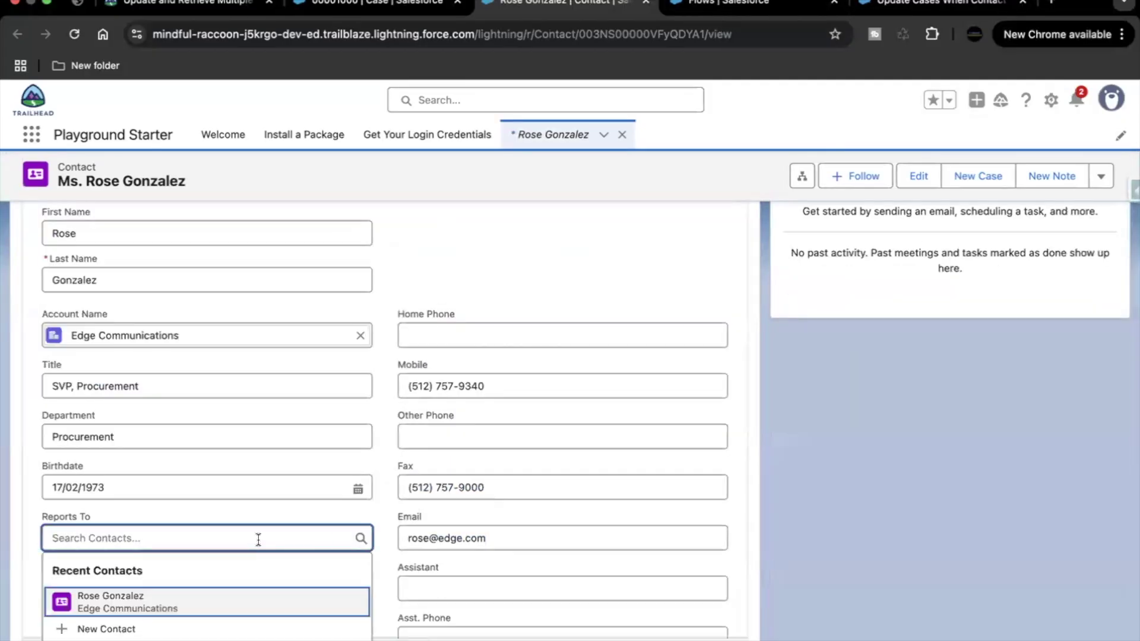
pyautogui.write('seam')
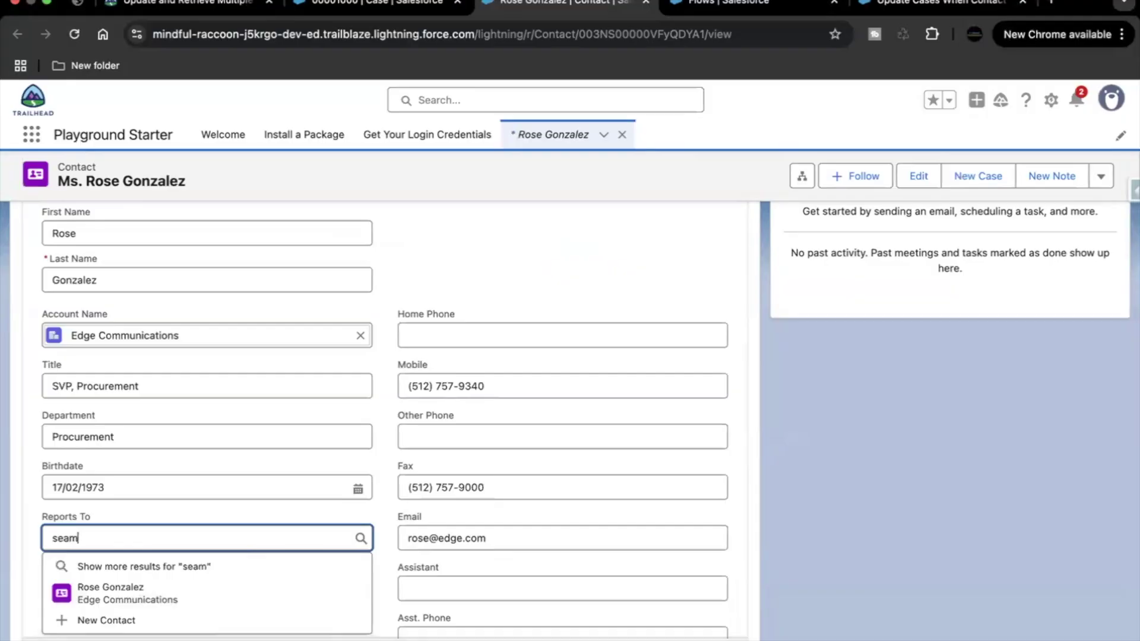
pyautogui.press('BackSpace')
pyautogui.press('BackSpace')
pyautogui.press('BackSpace')
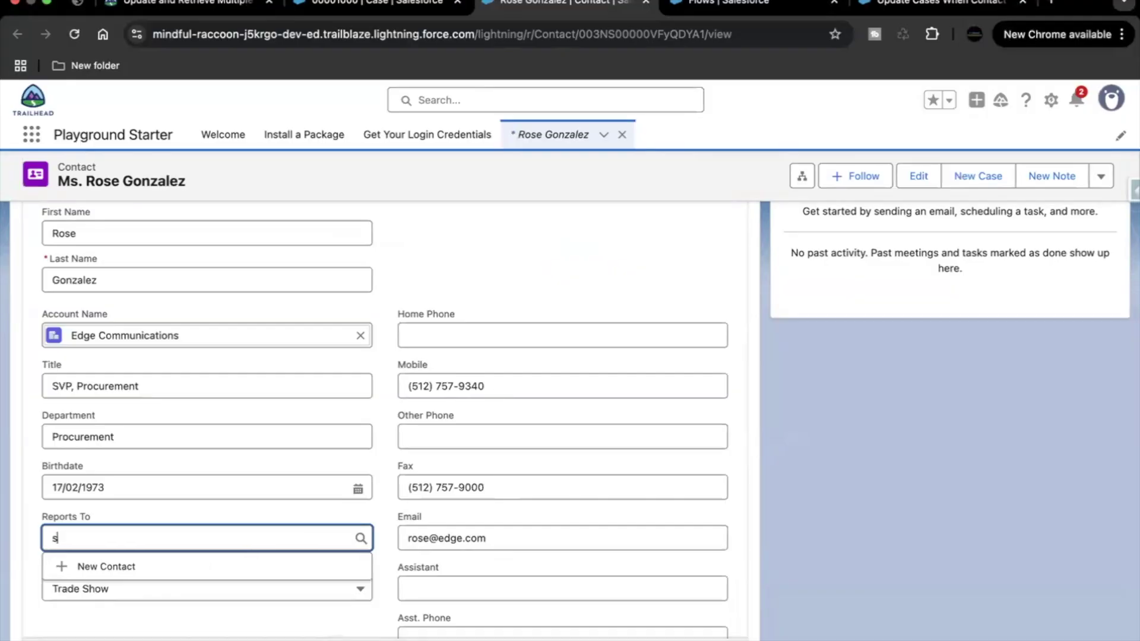
pyautogui.write('ean')
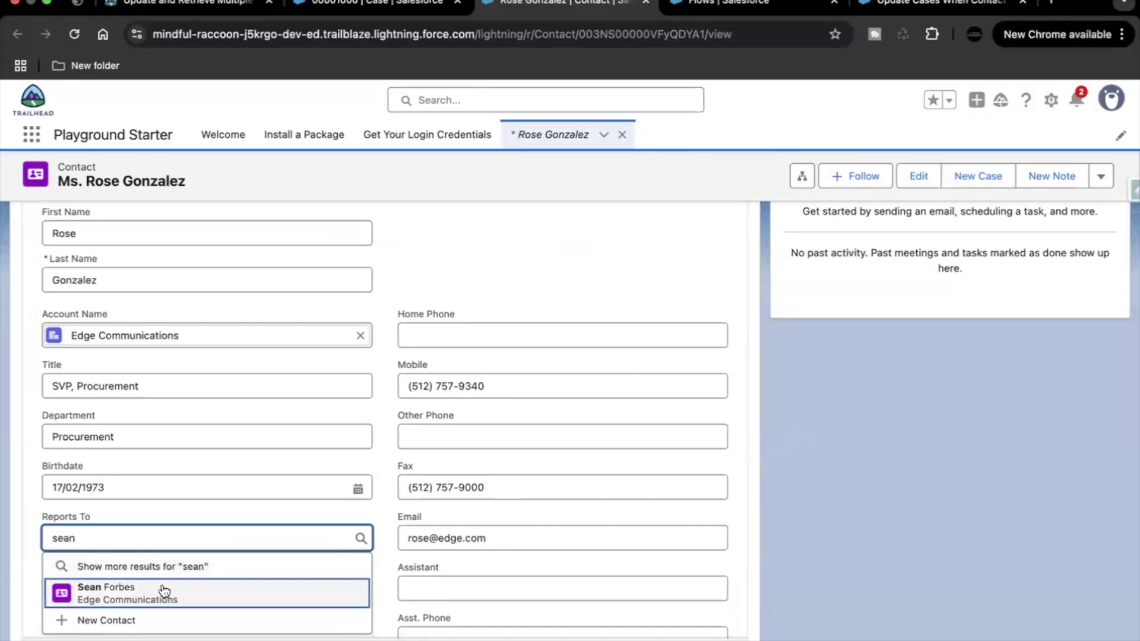
pyautogui.click(158, 592)
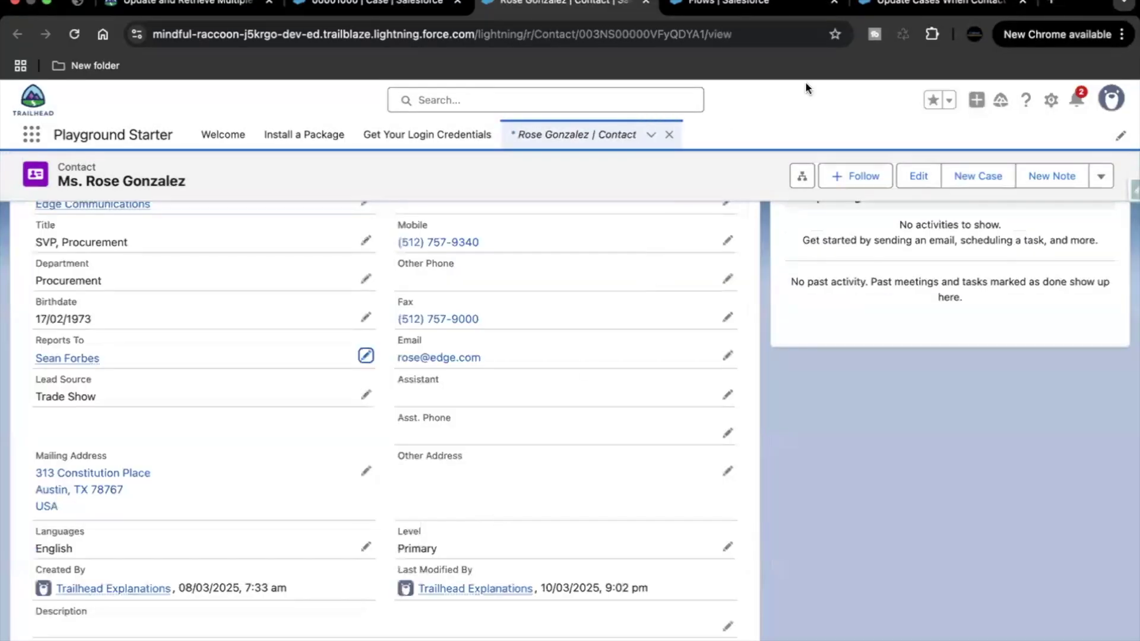
pyautogui.click(894, 3)
# Step: Reload the reopened case to confirm its Contact Name now shows the Reports To manager
pyautogui.click(597, 7)
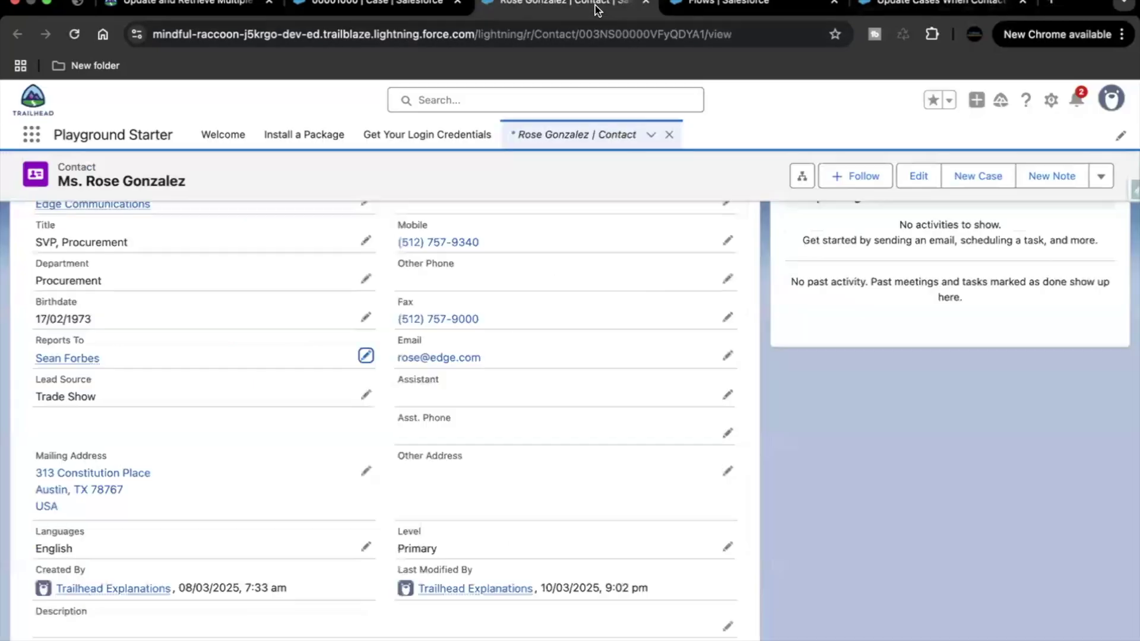
pyautogui.click(348, 7)
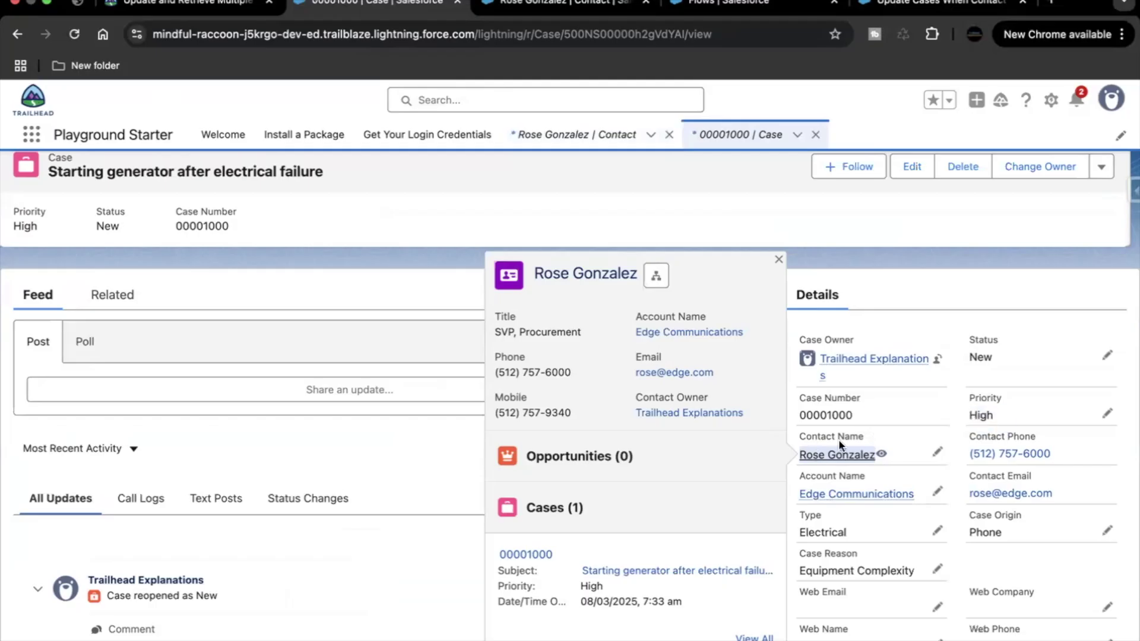
pyautogui.click(74, 33)
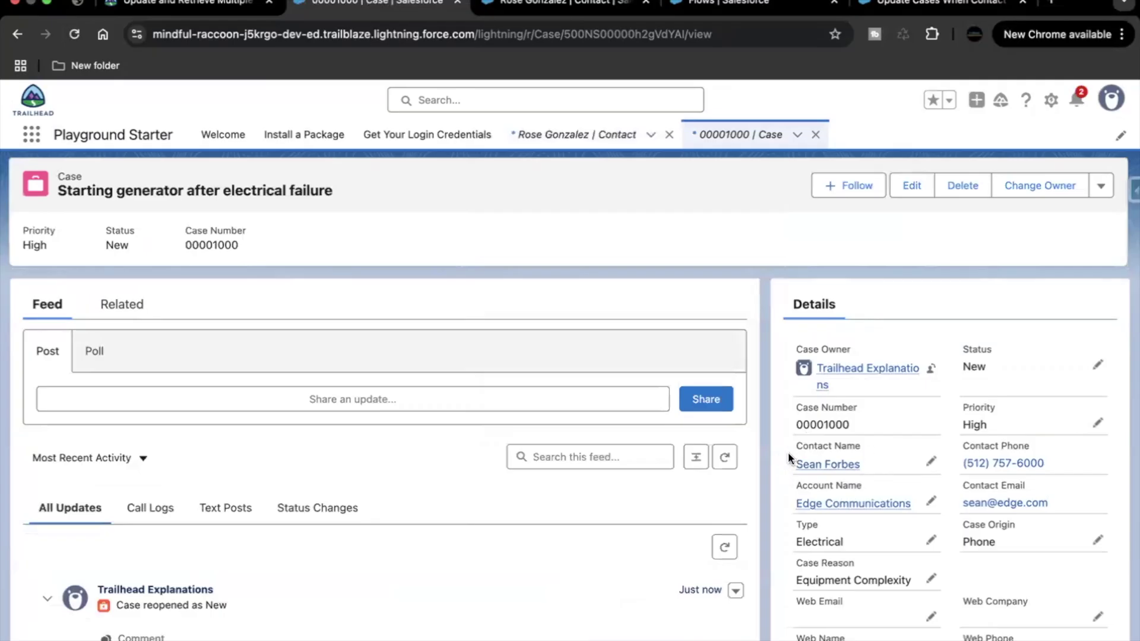
pyautogui.click(899, 3)
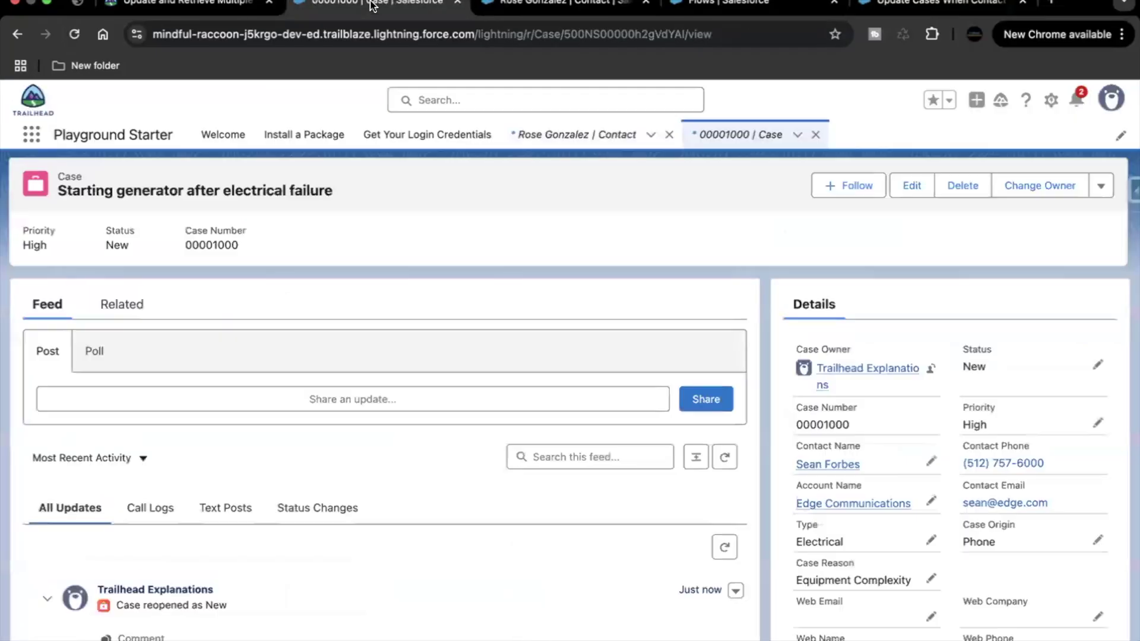
pyautogui.click(373, 3)
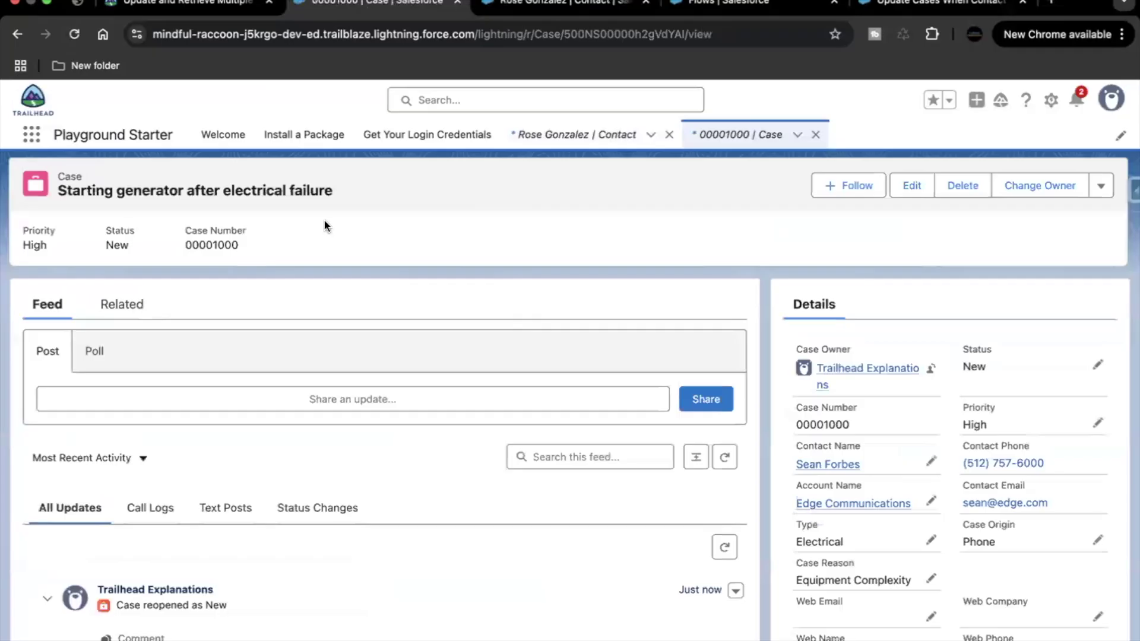